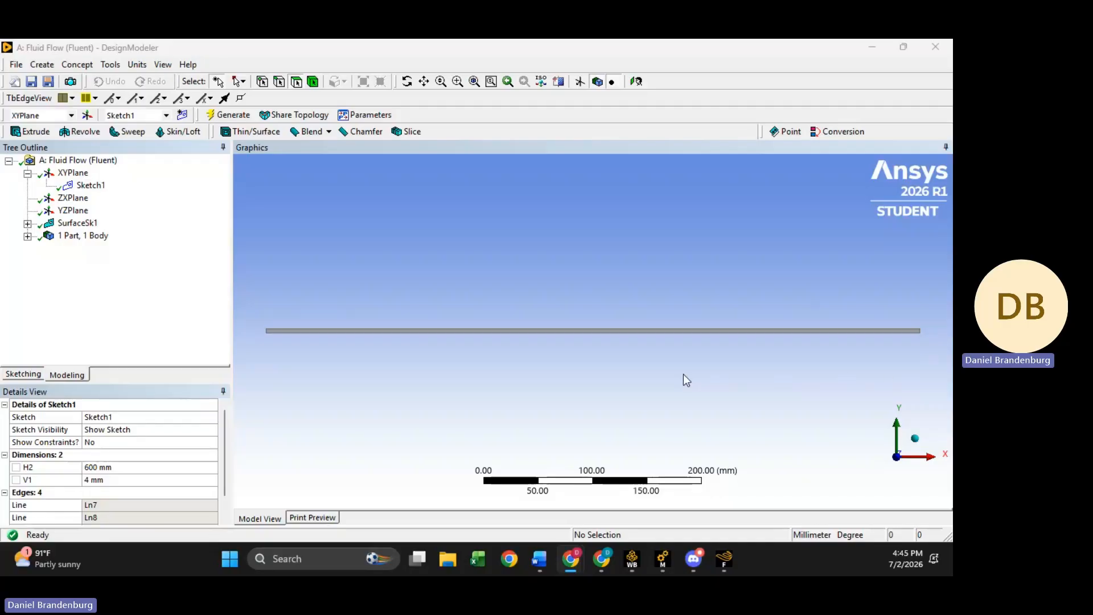
Review the channel geometry in DesignModeler, including the surface creation options and the sketch beneath SurfaceSk1
click(882, 48)
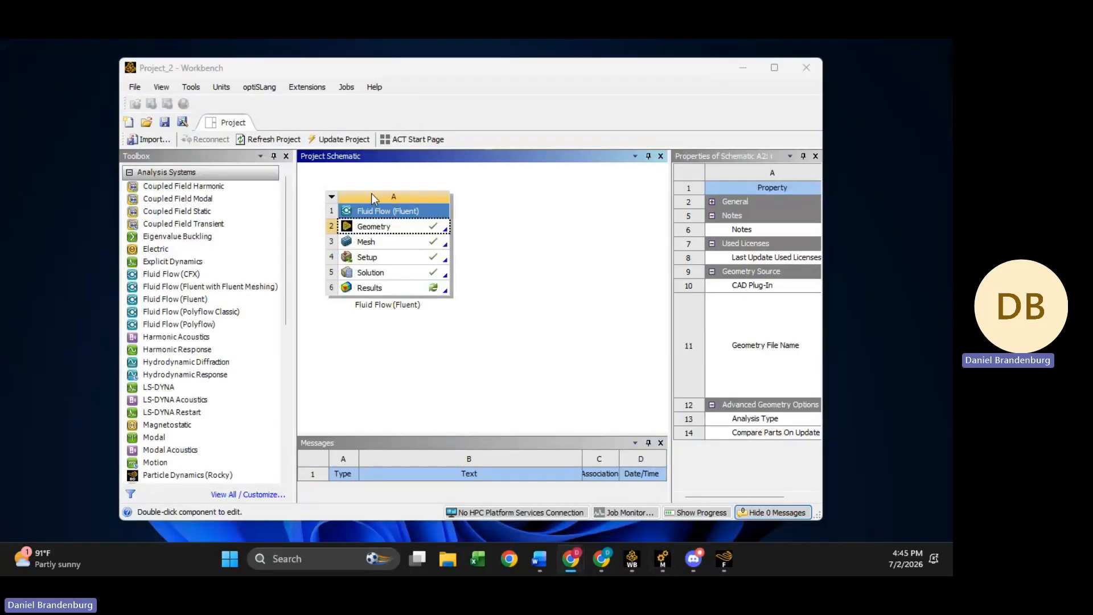
mouse_move(662, 559)
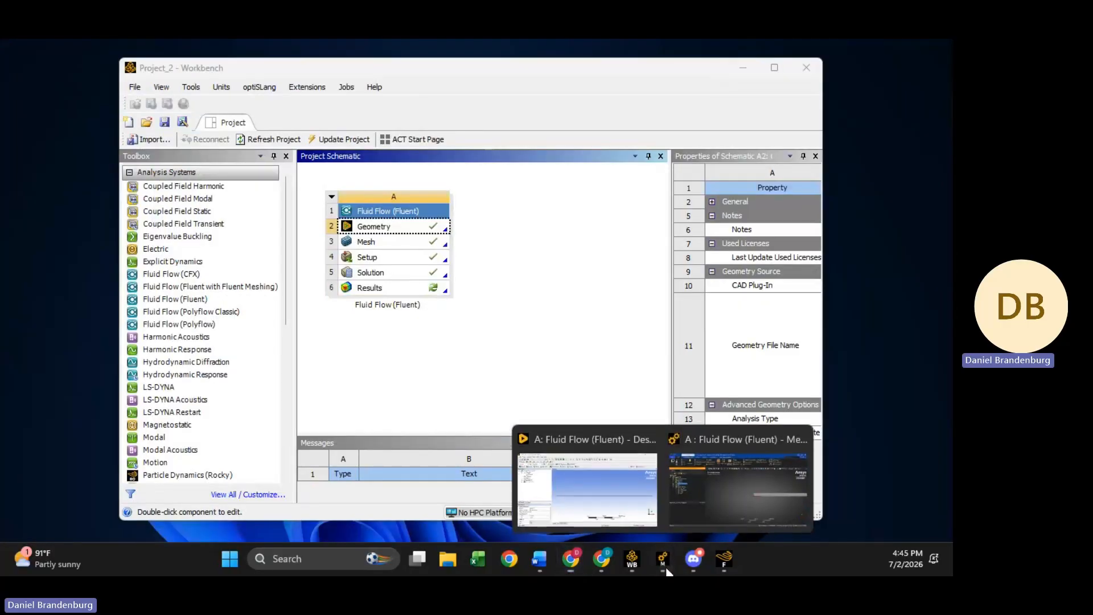
click(626, 481)
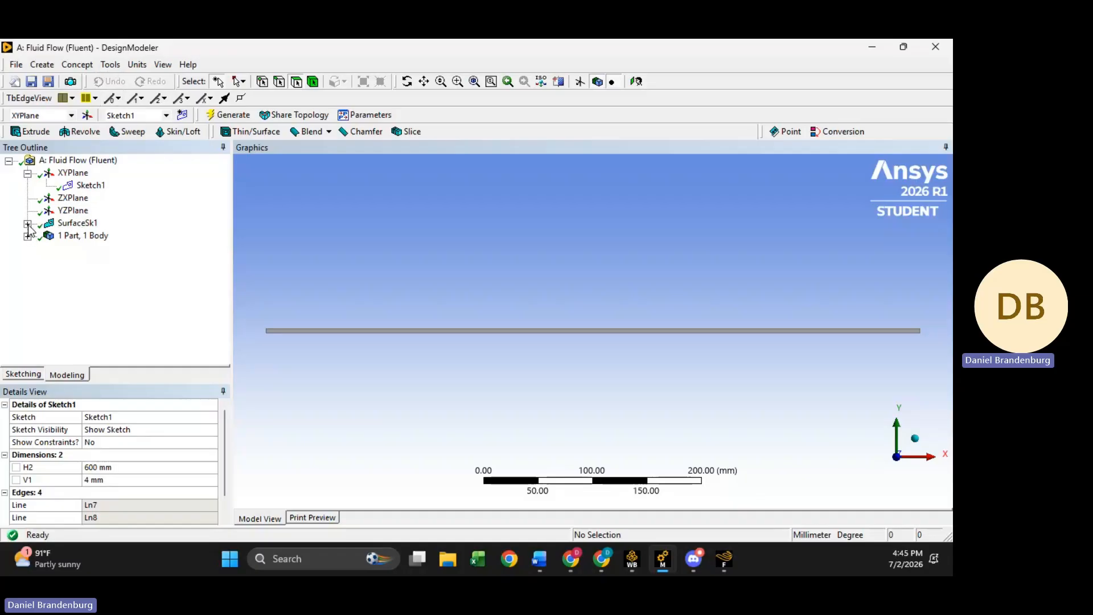
click(77, 65)
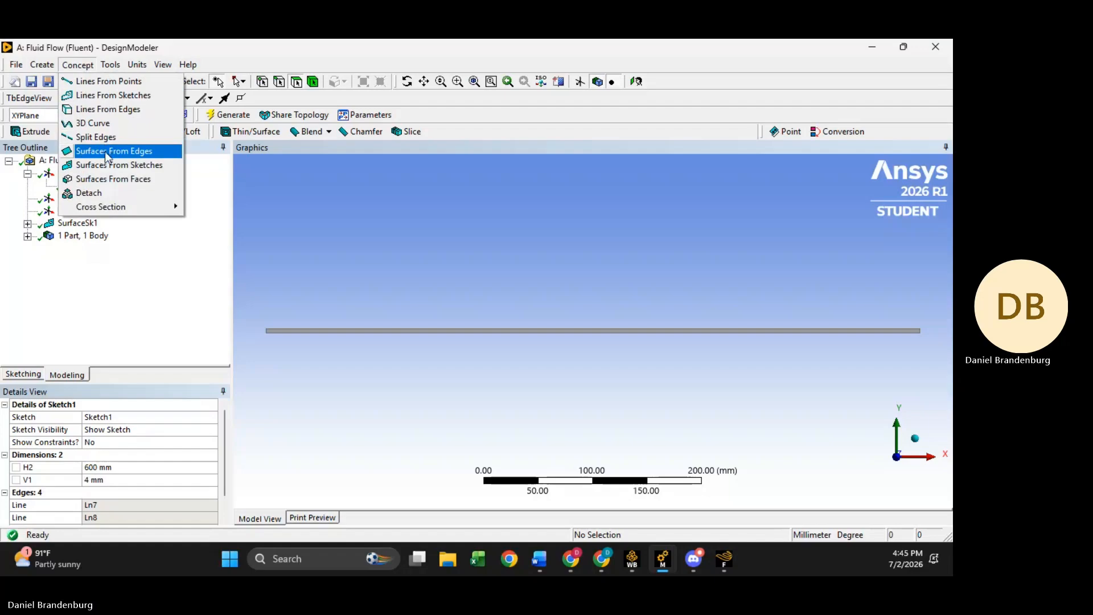
click(27, 223)
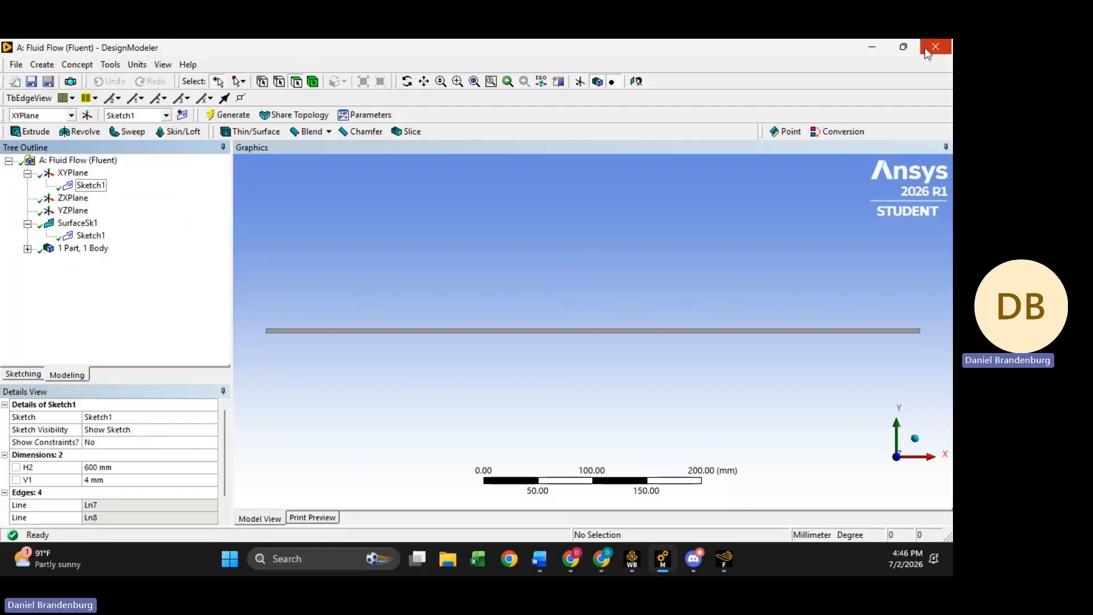
Switch to the Meshing application and display the mesh together with its list of sizing and face controls
click(874, 47)
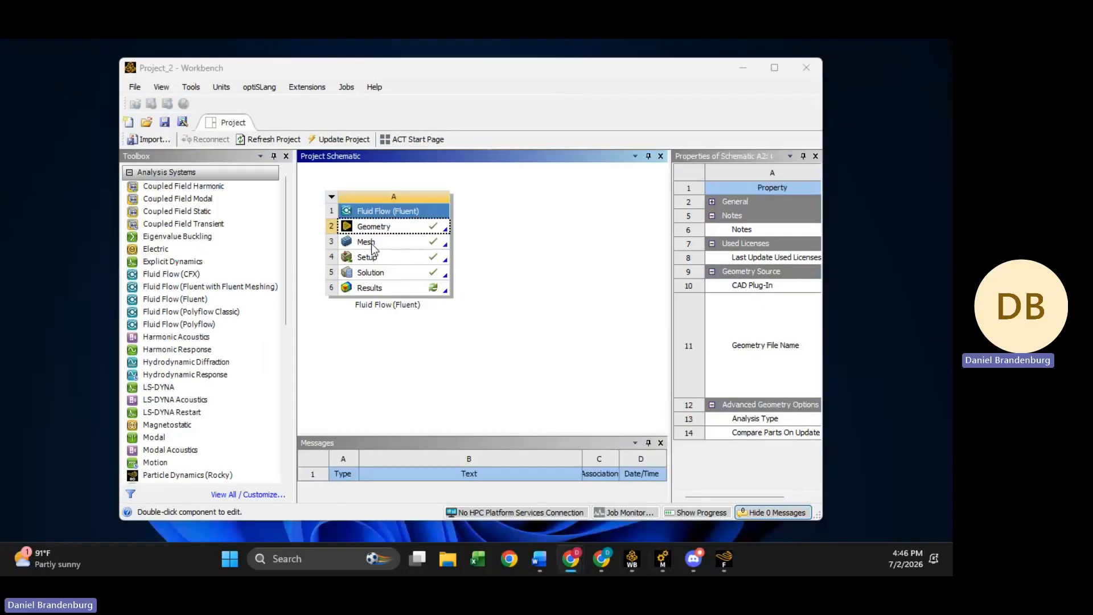
mouse_move(663, 560)
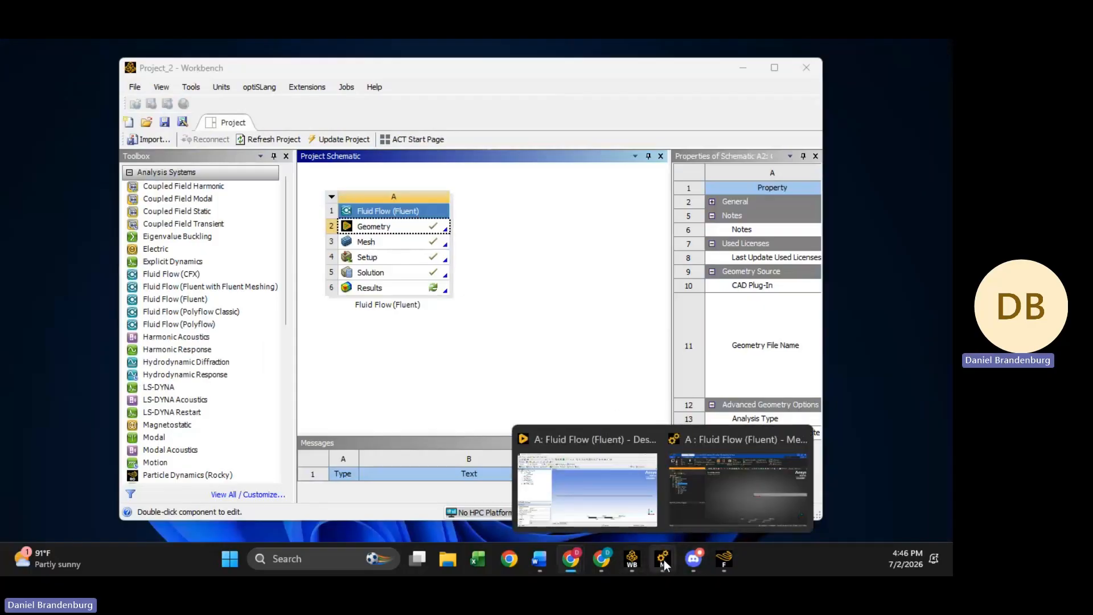
click(740, 472)
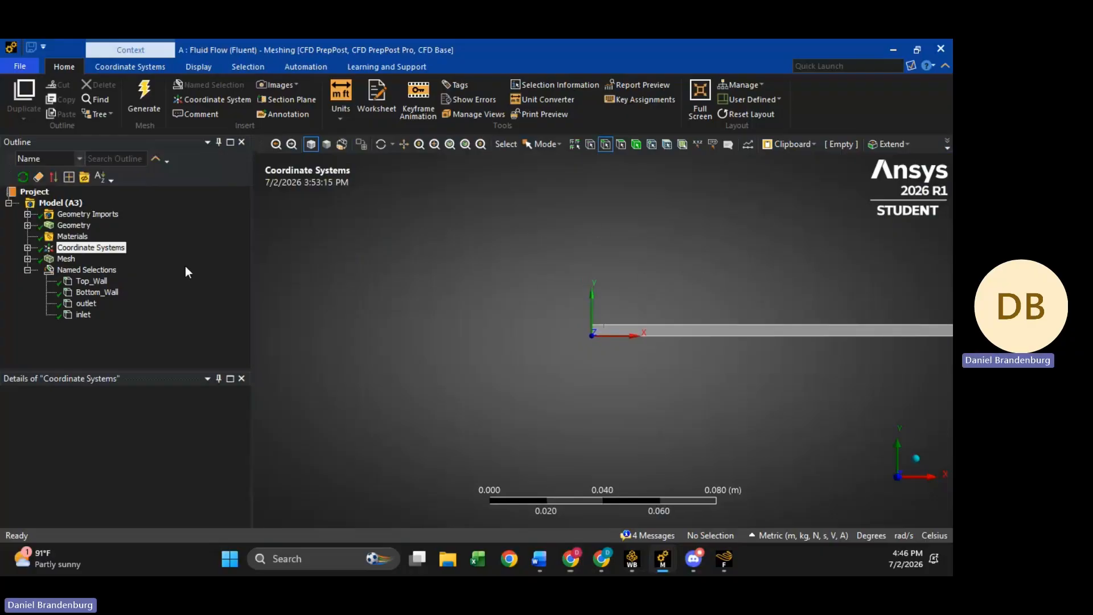
click(27, 259)
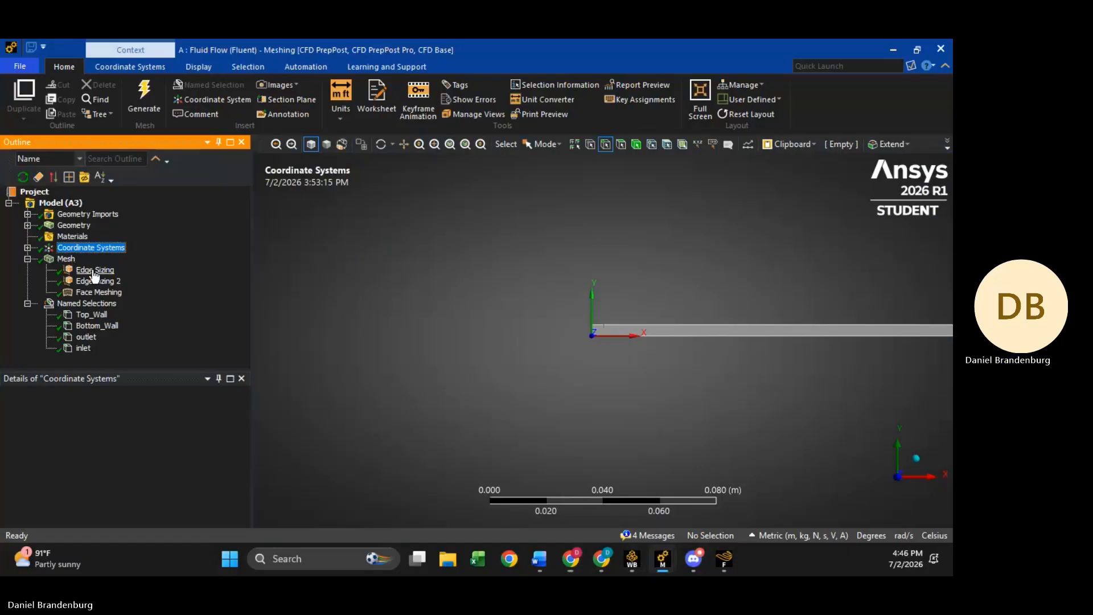
click(66, 263)
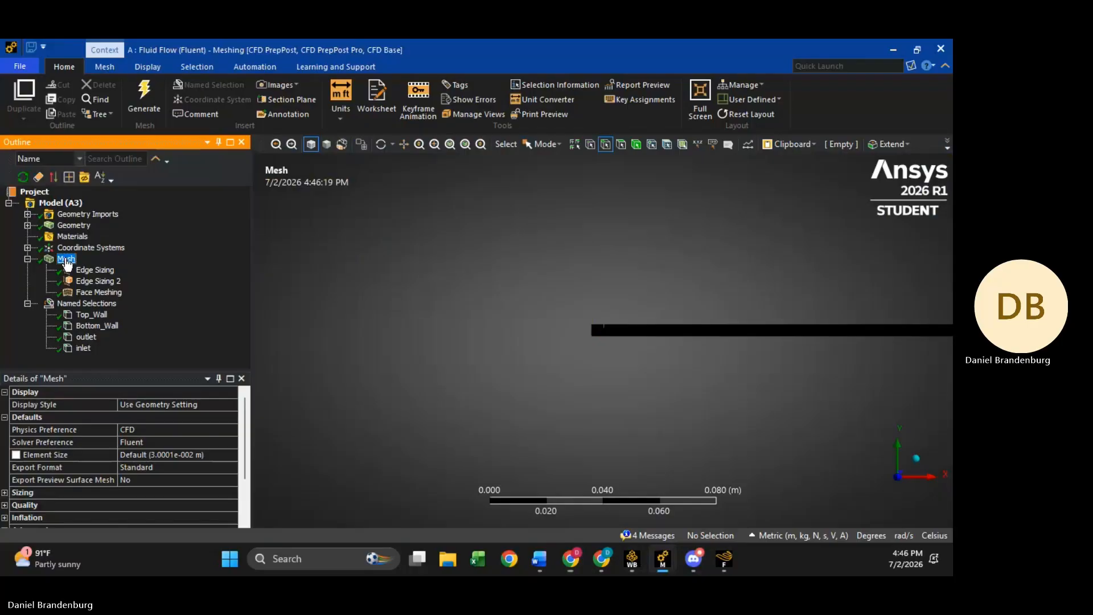
Look through the controls that can be inserted under Mesh, such as Sizing and Face Meshing
right_click(66, 260)
mouse_move(114, 264)
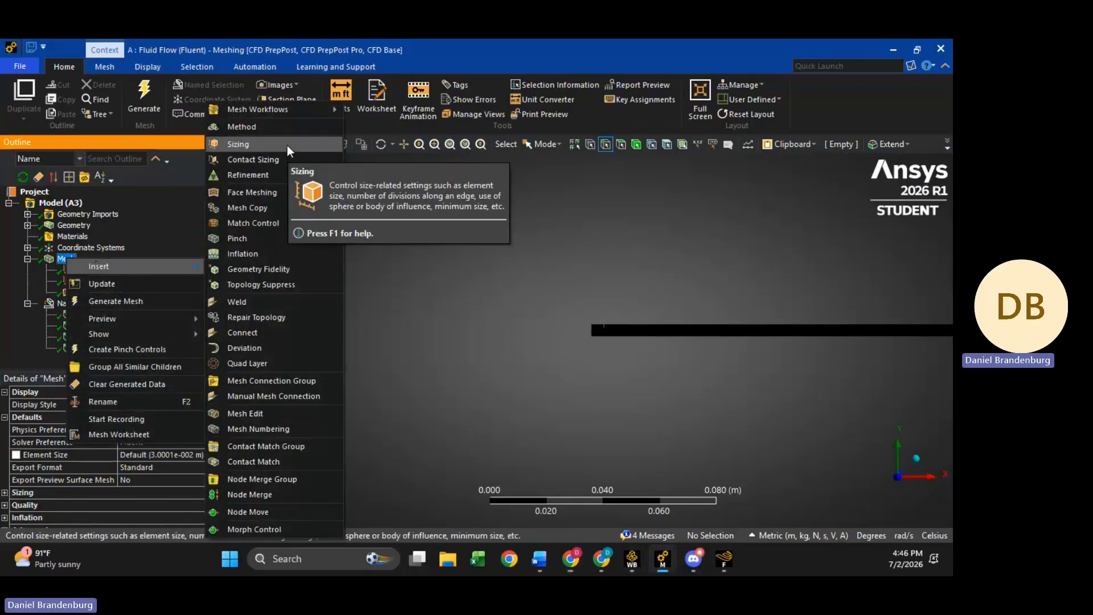
click(277, 193)
Open Edge Sizing, select the channel's two long edges, and check the geometry scope without applying a new selection
click(95, 270)
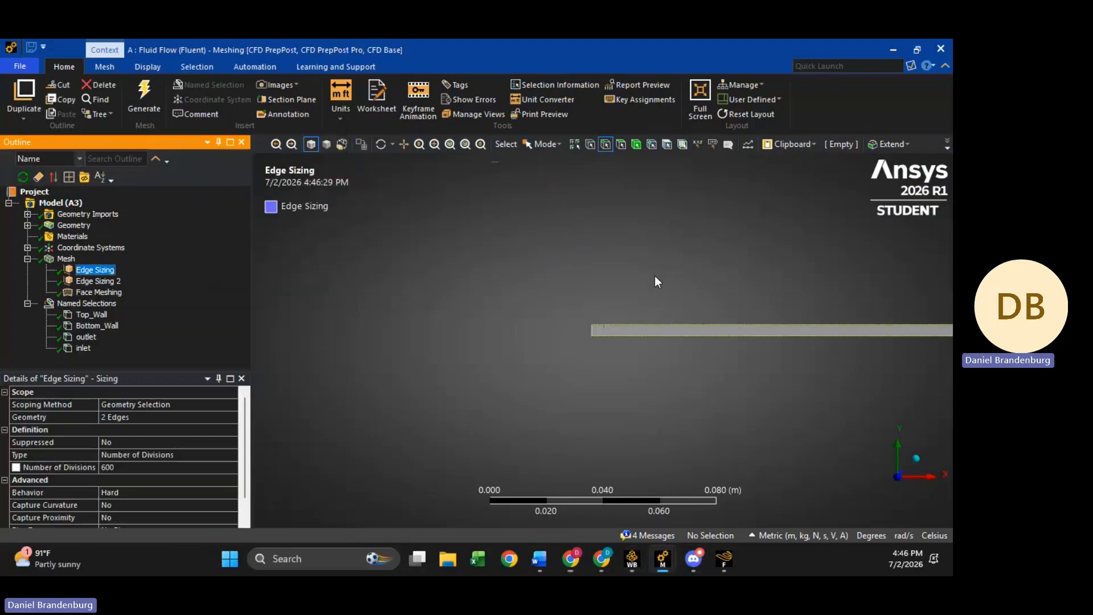
scroll(801, 323, down, 2)
scroll(746, 323, up, 8)
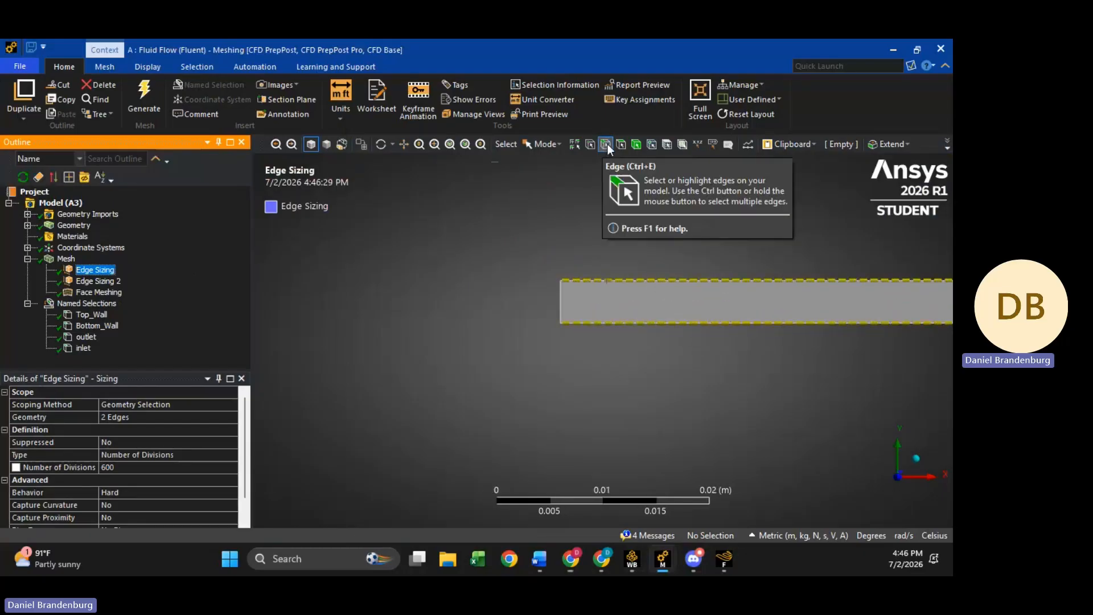
click(625, 279)
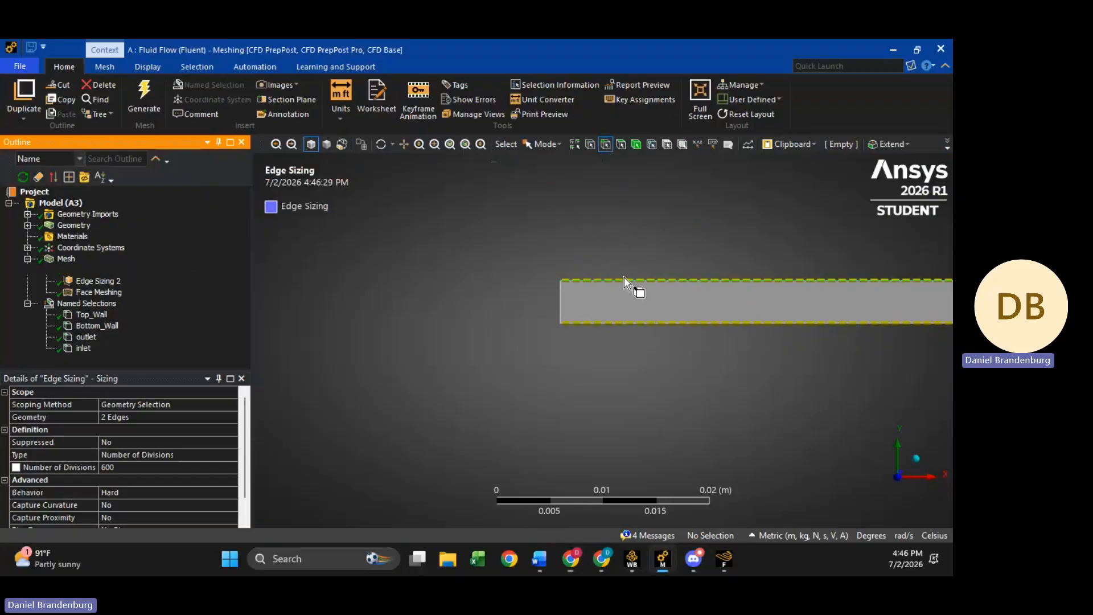
ctrl+click(639, 322)
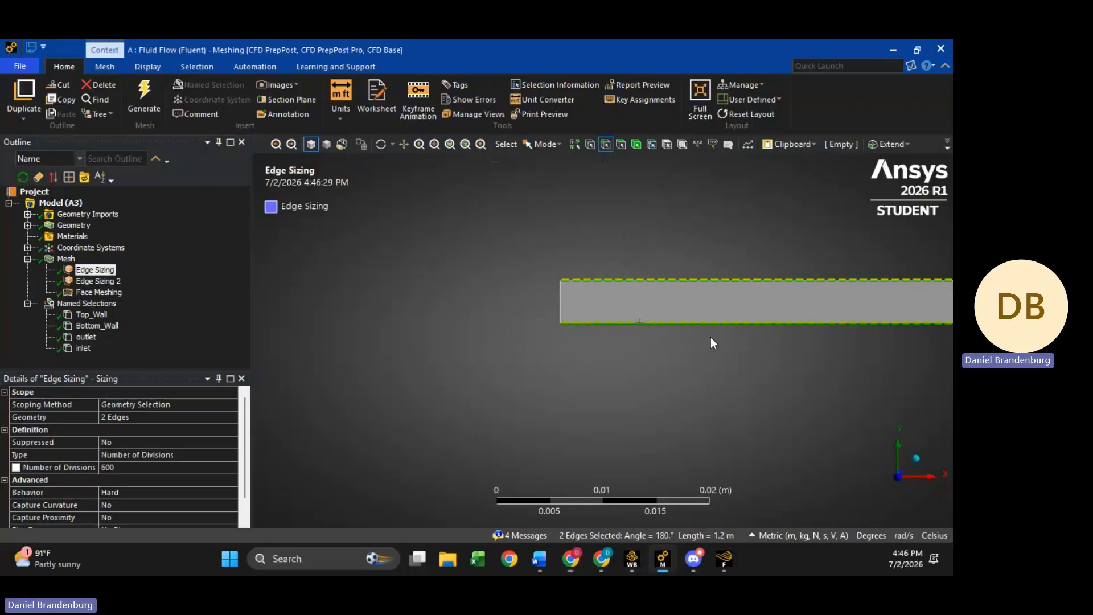
click(117, 417)
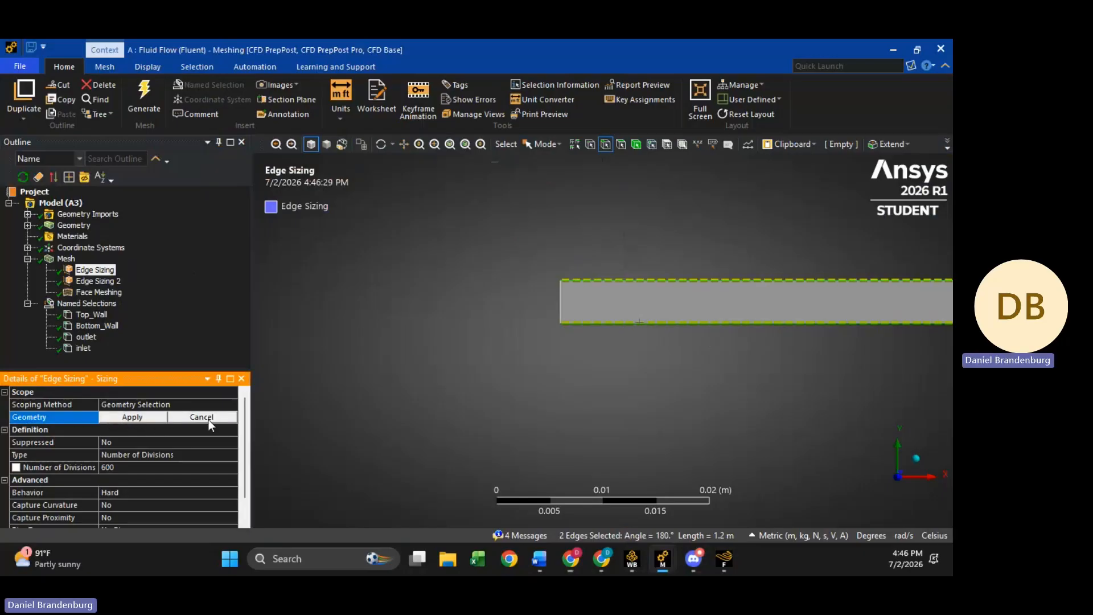
click(208, 420)
Review the Type choices for Edge Sizing and keep Number of Divisions
click(165, 455)
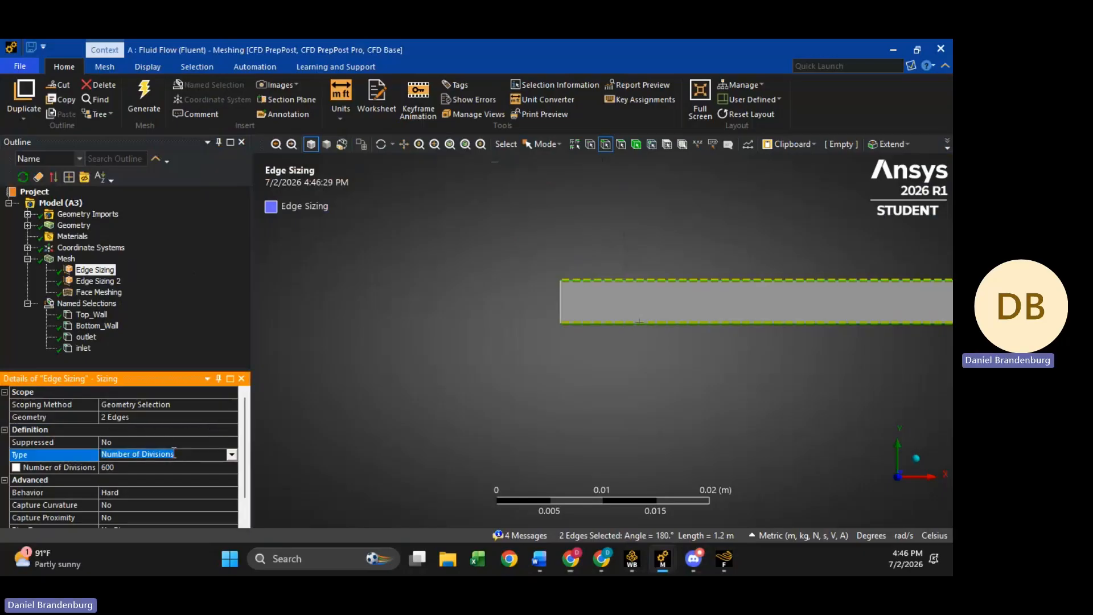
click(219, 454)
click(168, 475)
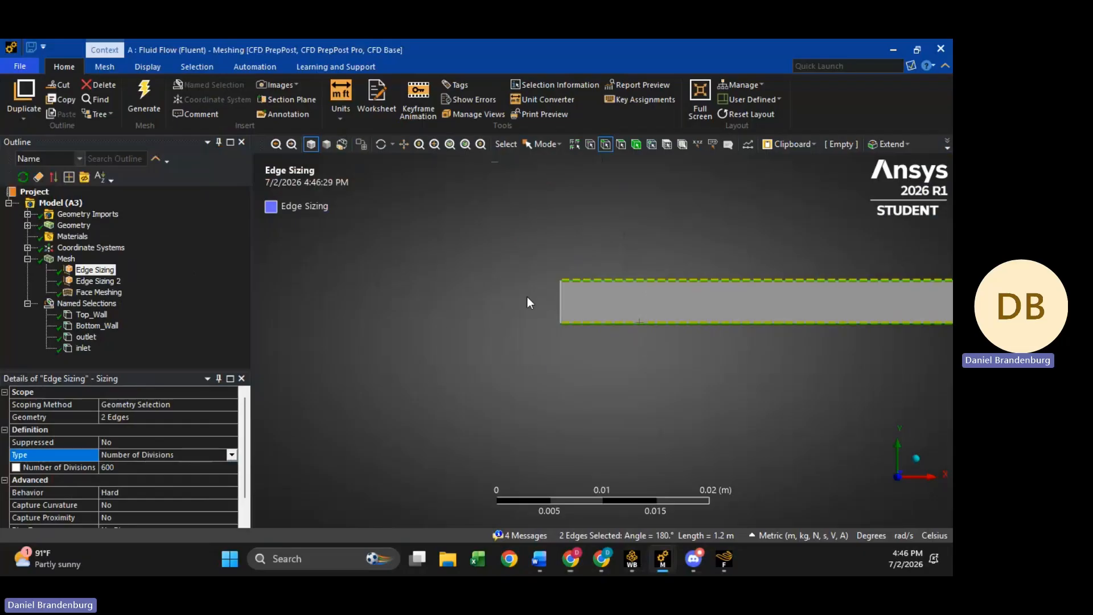
Try Capture Curvature set to Yes for Edge Sizing, and return it to No
scroll(172, 502, down, 1)
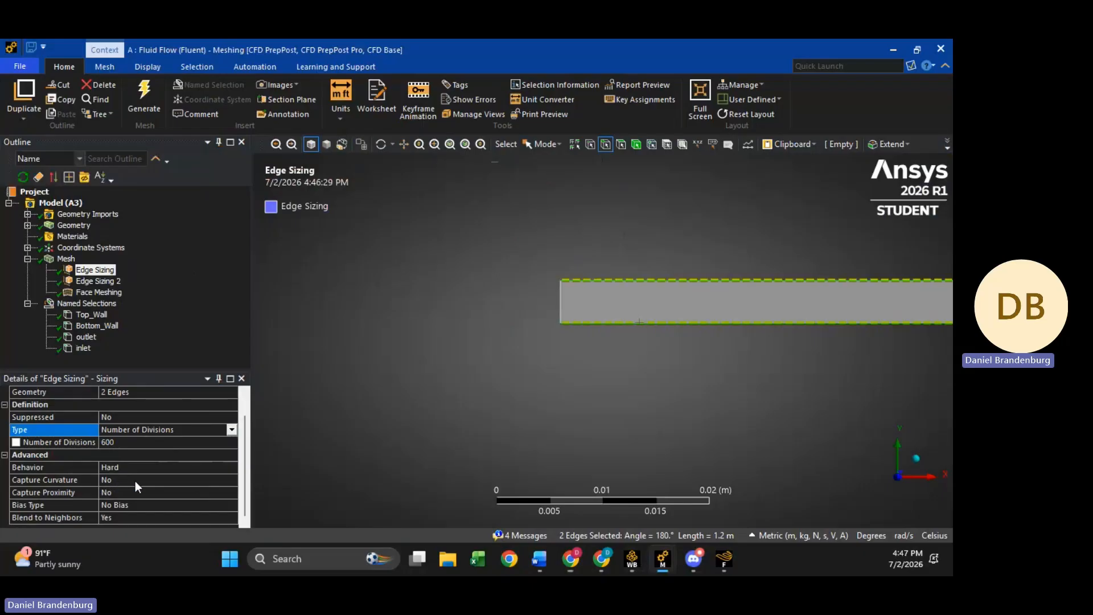
click(170, 480)
click(233, 480)
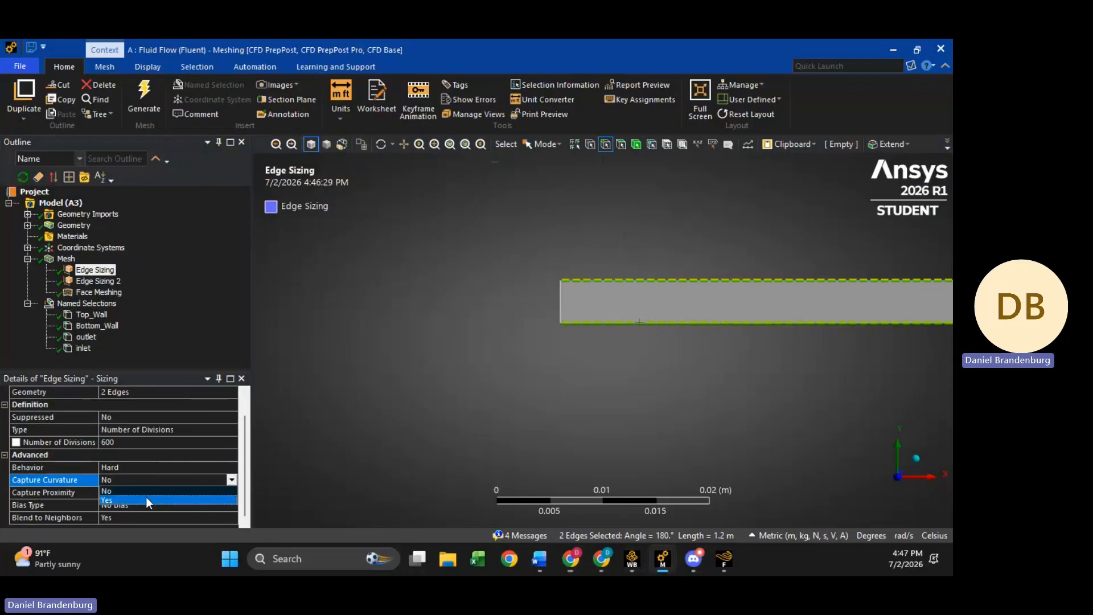
click(146, 496)
scroll(137, 473, down, 2)
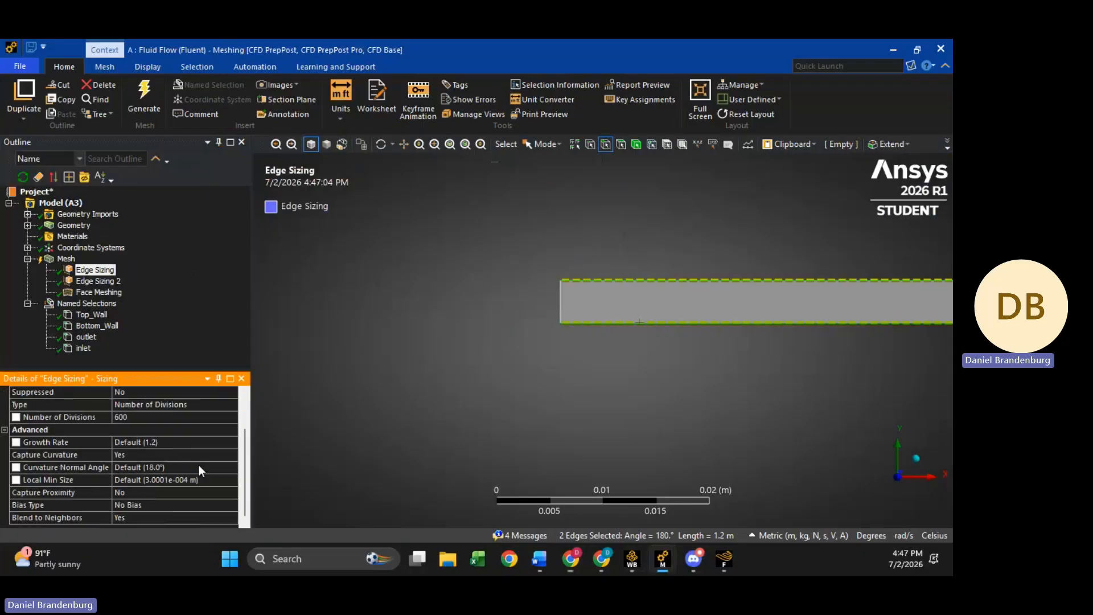
click(209, 455)
click(231, 455)
click(172, 468)
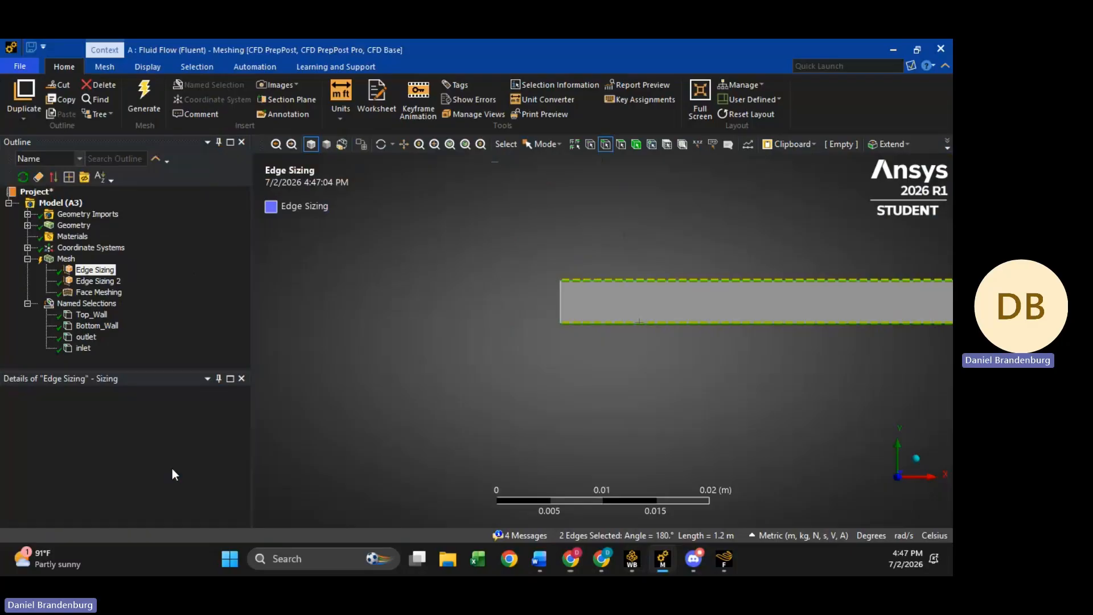
Set the Behavior of Edge Sizing to Hard
scroll(55, 486, down, 1)
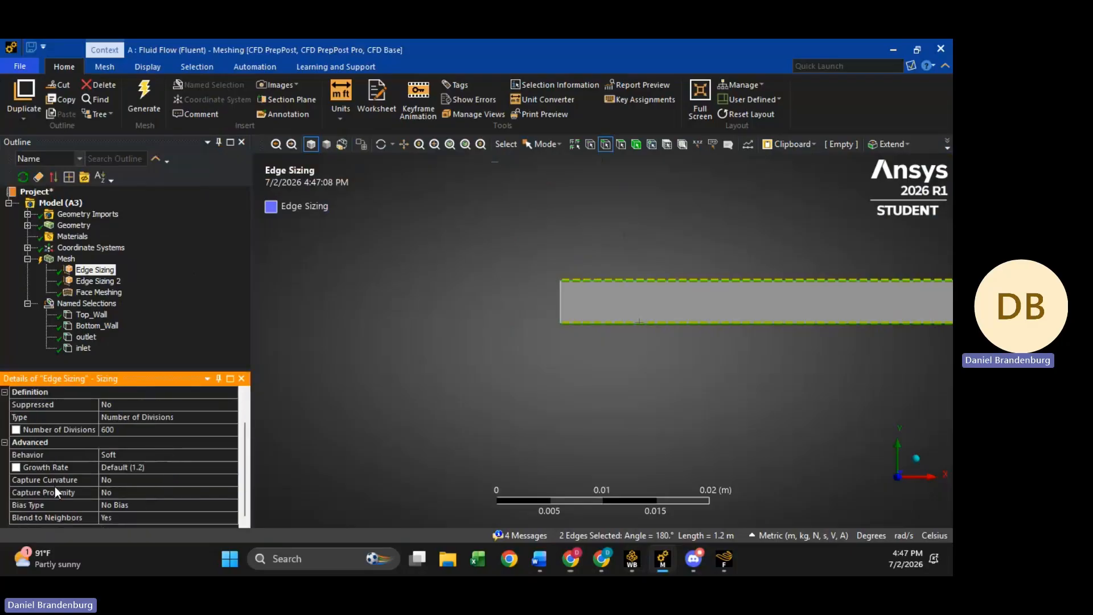
click(170, 454)
click(231, 455)
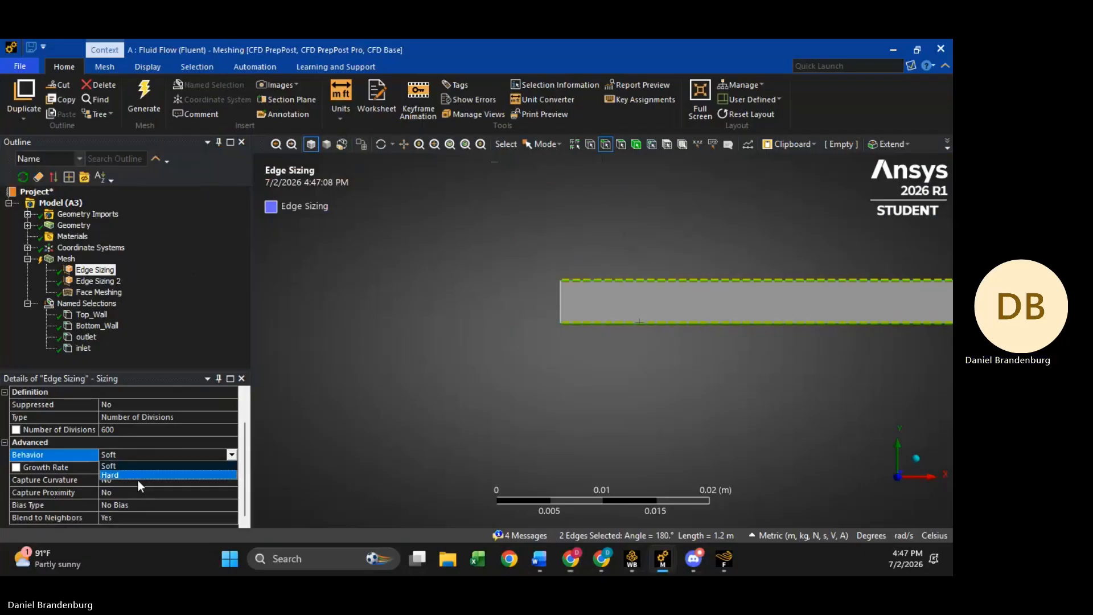
click(138, 480)
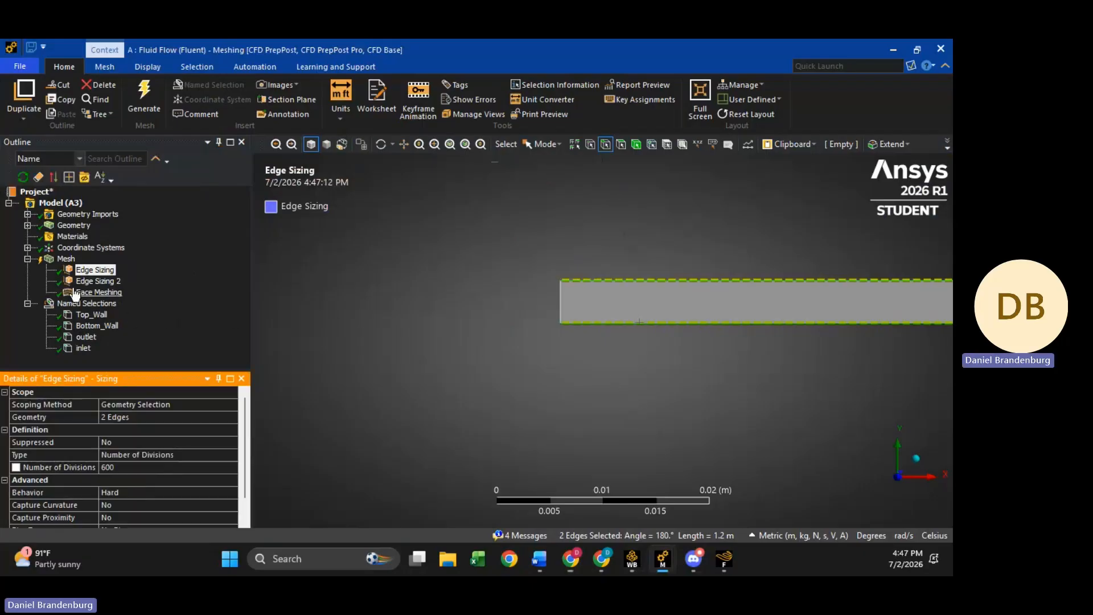
Examine Edge Sizing 2, checking its two scoped end edges on the channel, its number of divisions and its advanced settings
click(98, 281)
scroll(788, 234, down, 5)
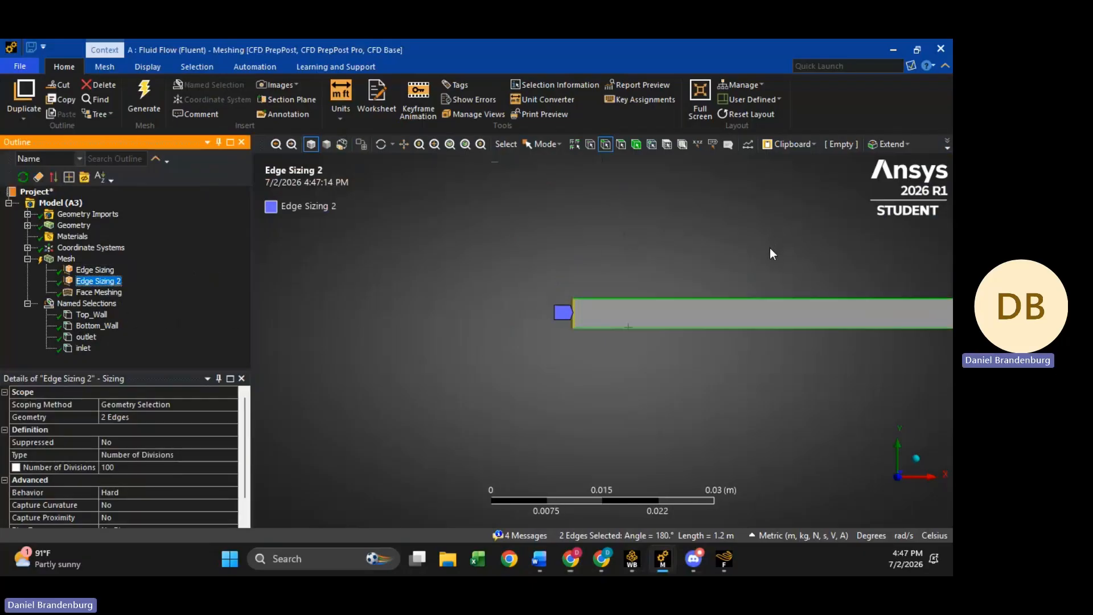
scroll(733, 367, down, 2)
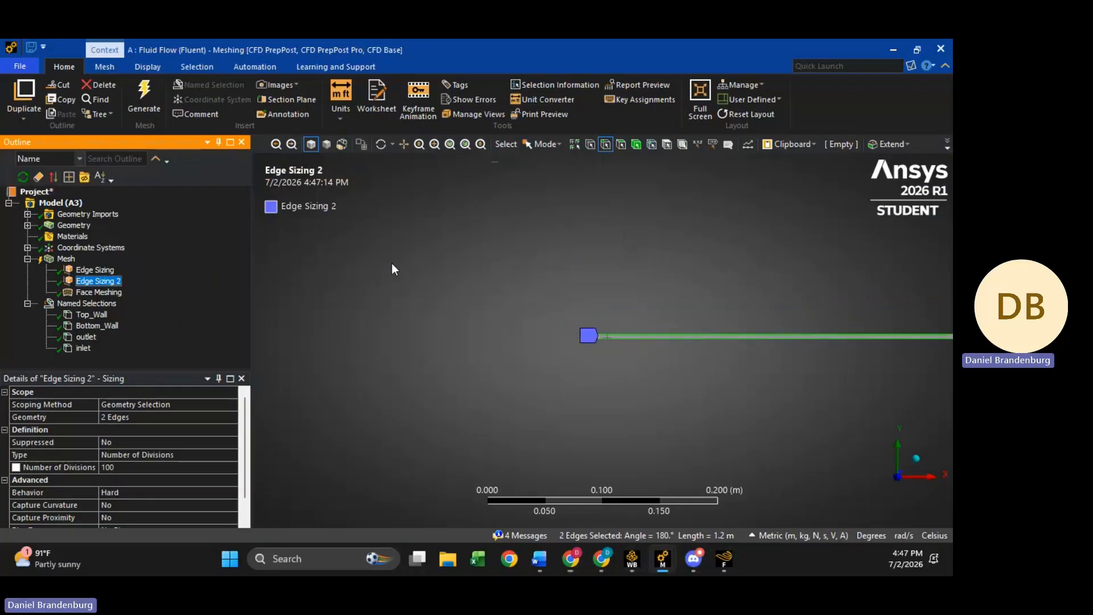
scroll(586, 327, up, 6)
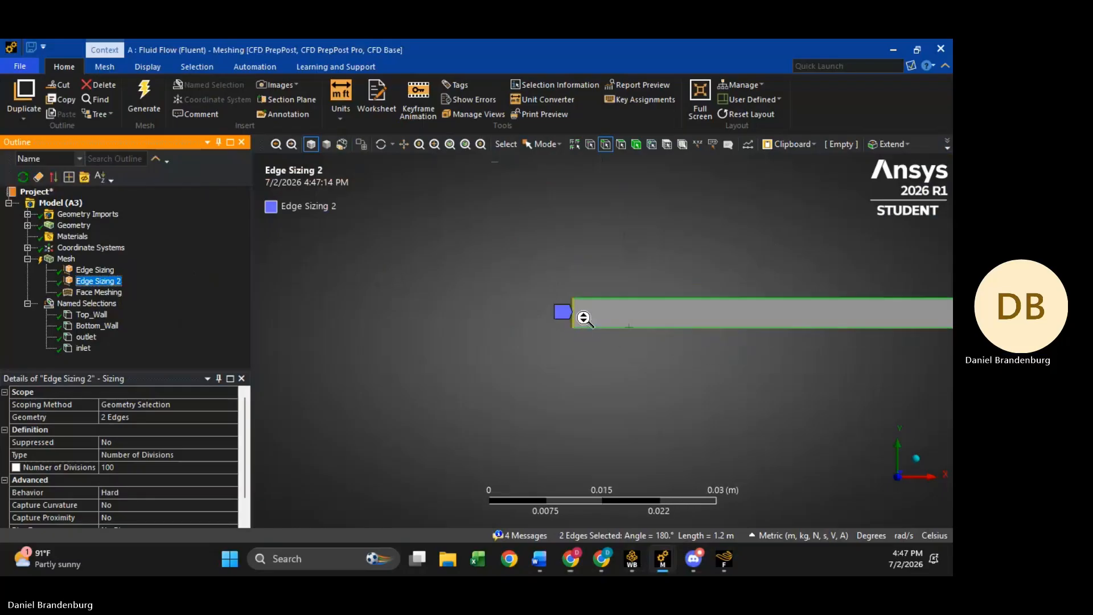
scroll(575, 317, down, 6)
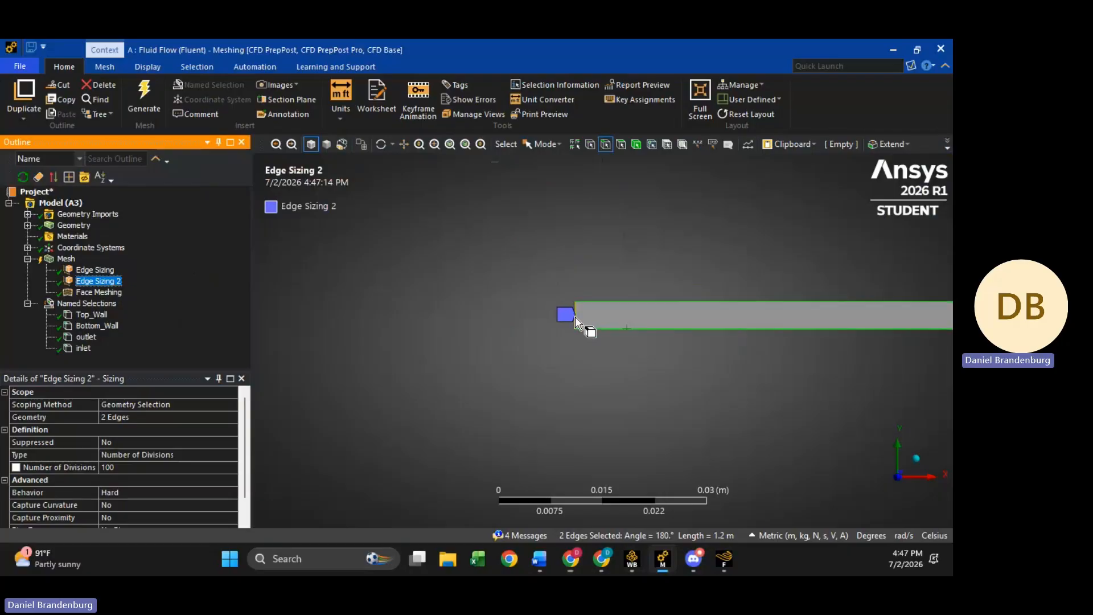
scroll(805, 318, down, 3)
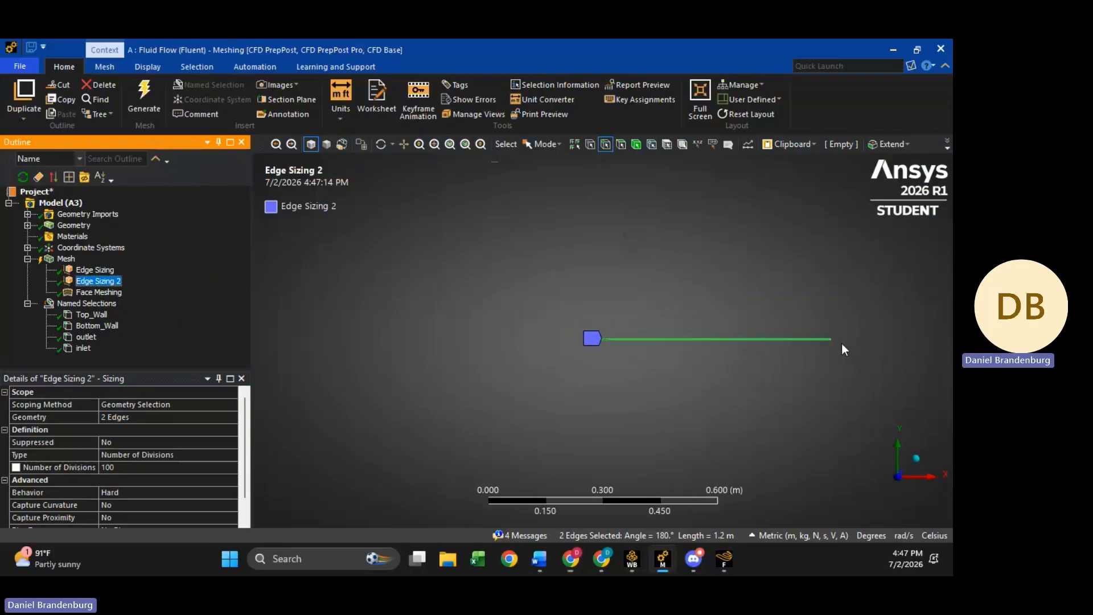
scroll(905, 339, up, 2)
scroll(894, 330, down, 3)
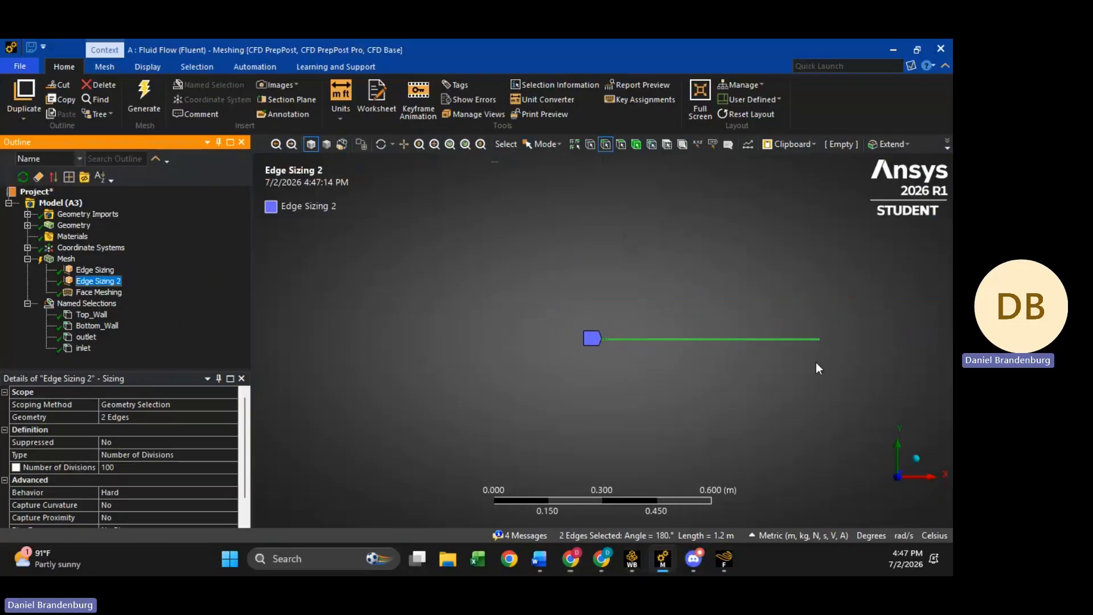
scroll(624, 328, up, 6)
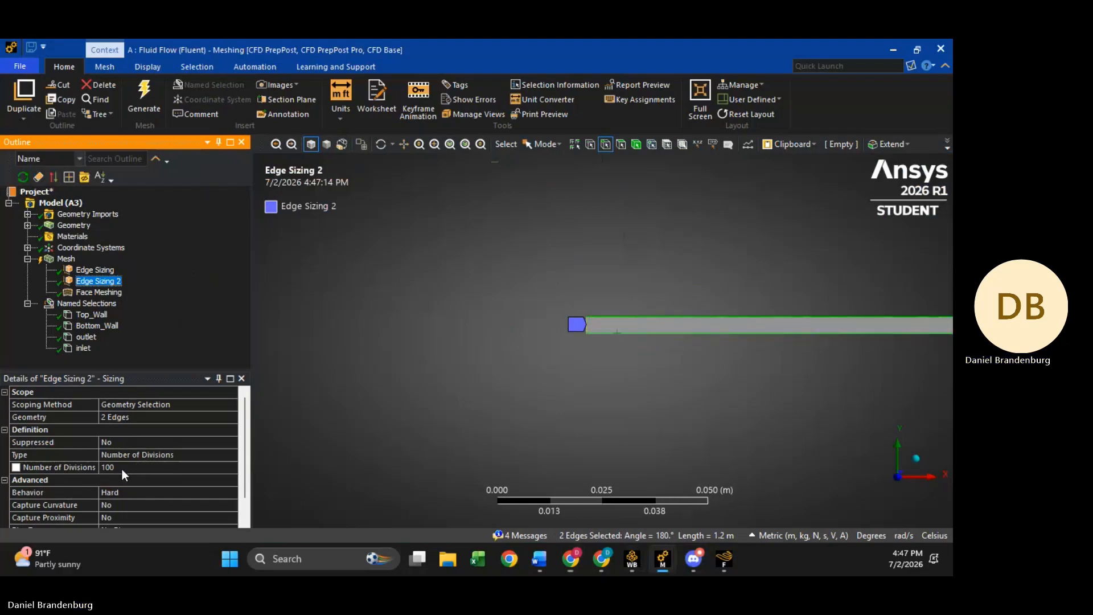
scroll(122, 470, down, 1)
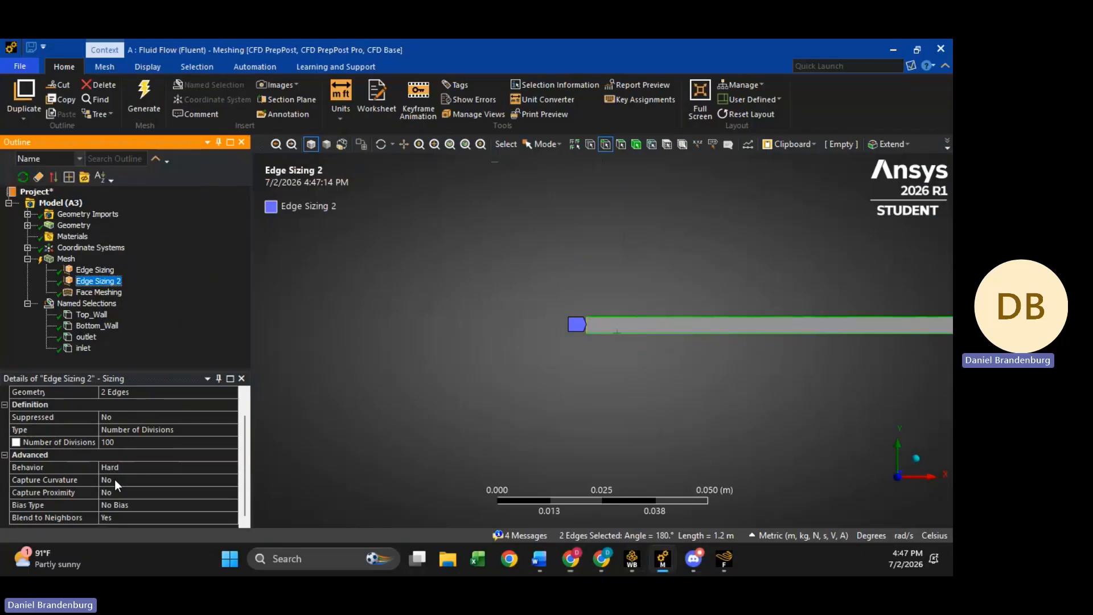
Review the Face Meshing settings, including the Method choices, and keep Quadrilaterals
click(103, 293)
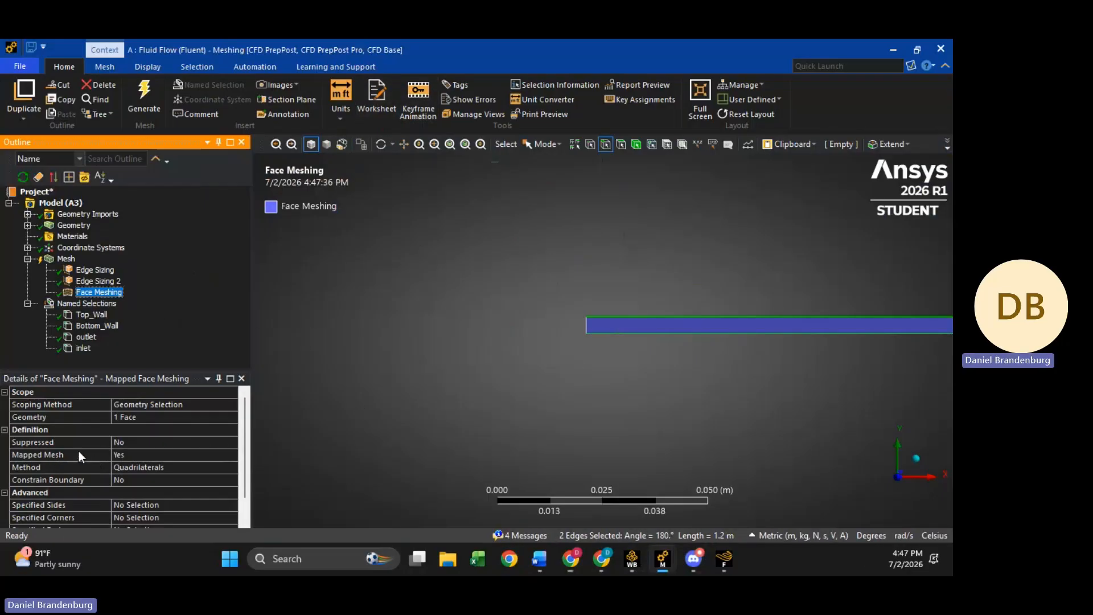
click(235, 466)
click(231, 468)
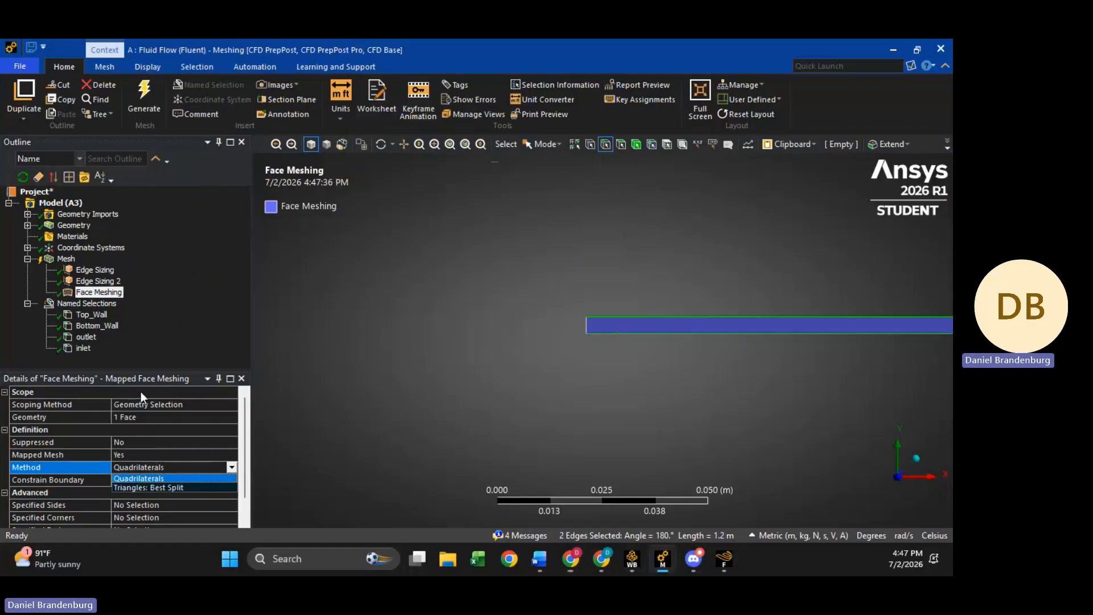
click(566, 309)
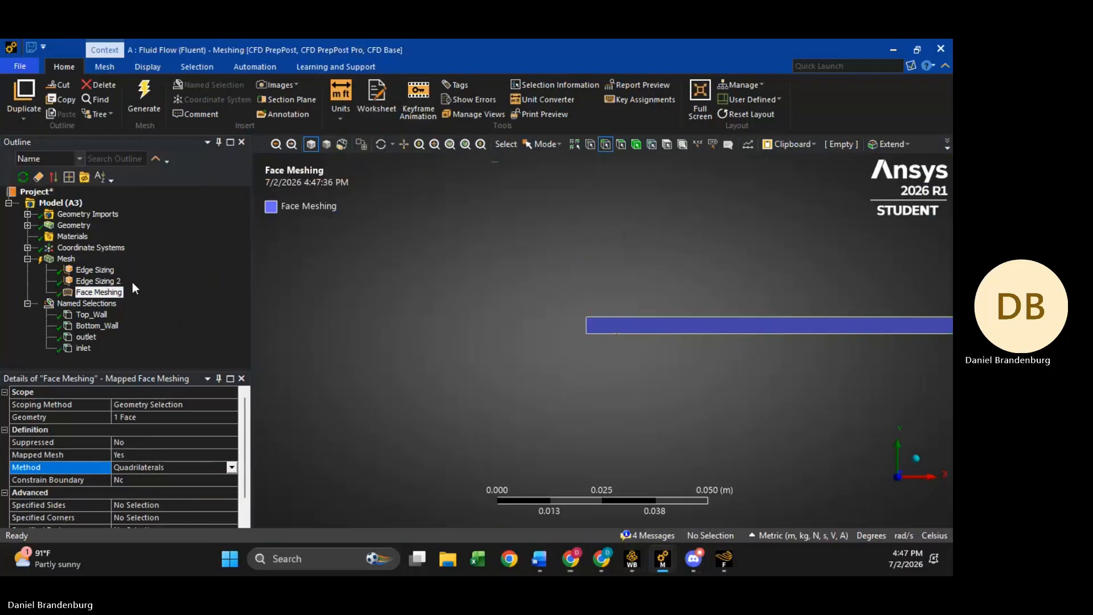
Collapse the mesh controls and generate the mesh for the channel
click(38, 262)
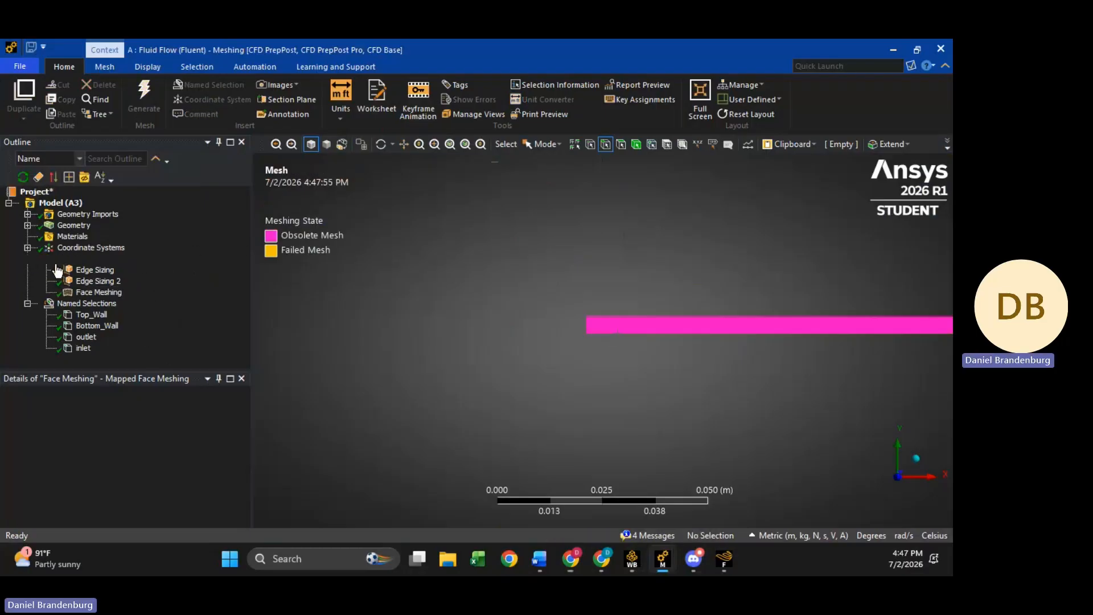
click(27, 259)
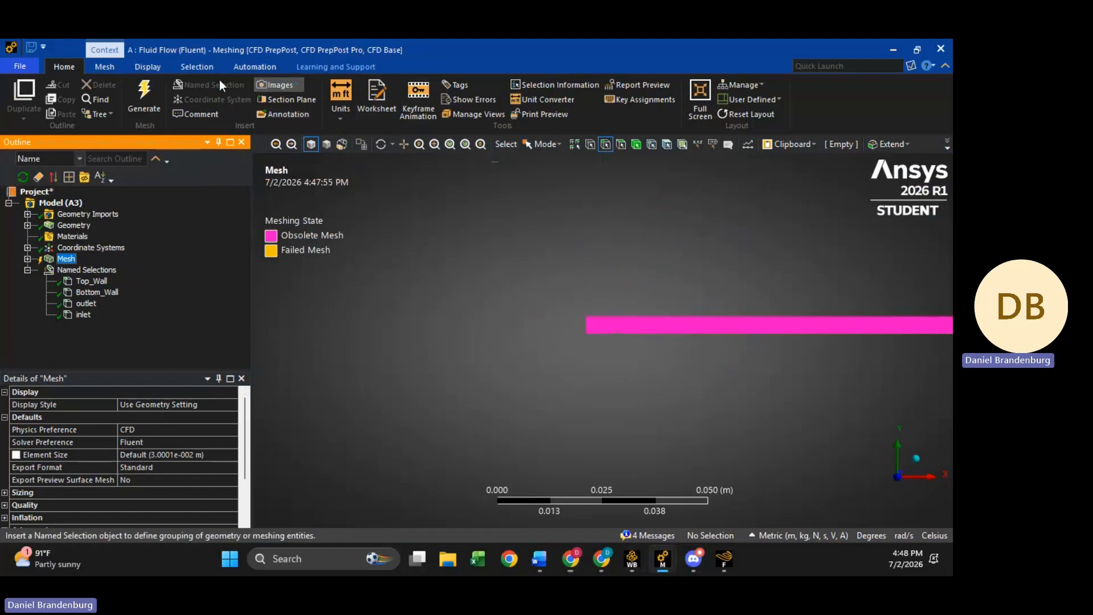
right_click(69, 259)
click(123, 301)
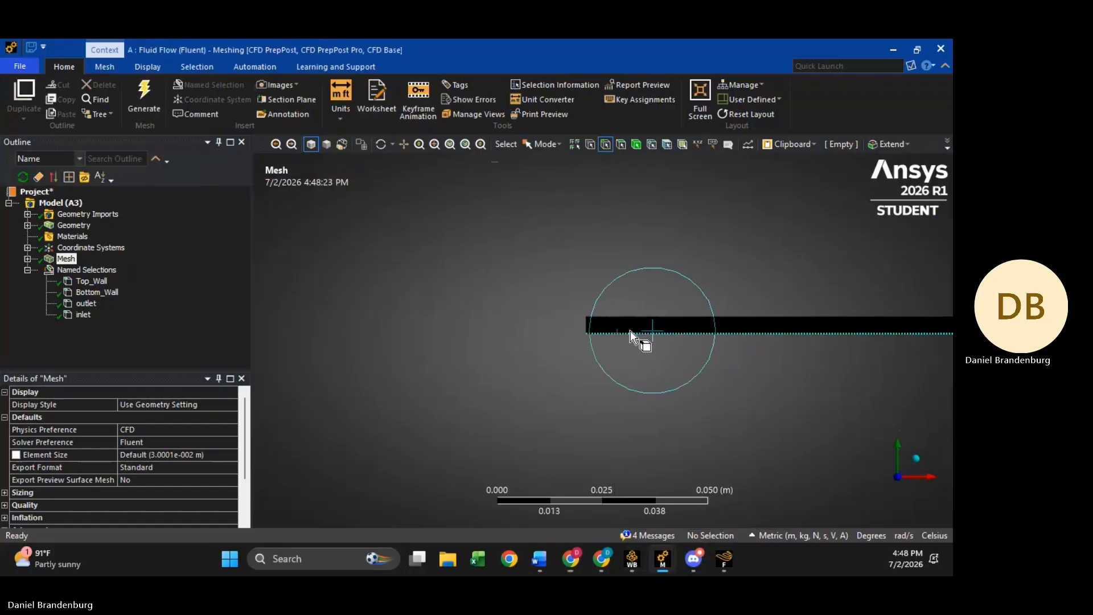
Examine the generated quadrilateral mesh closely at the channel's inlet end
scroll(603, 325, up, 10)
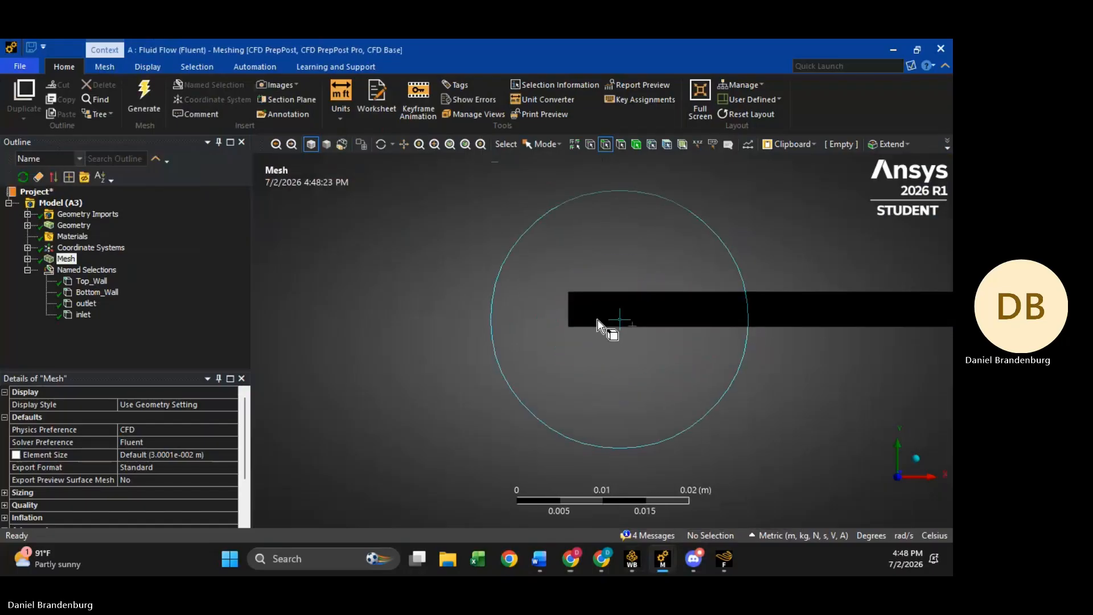
scroll(571, 284, up, 6)
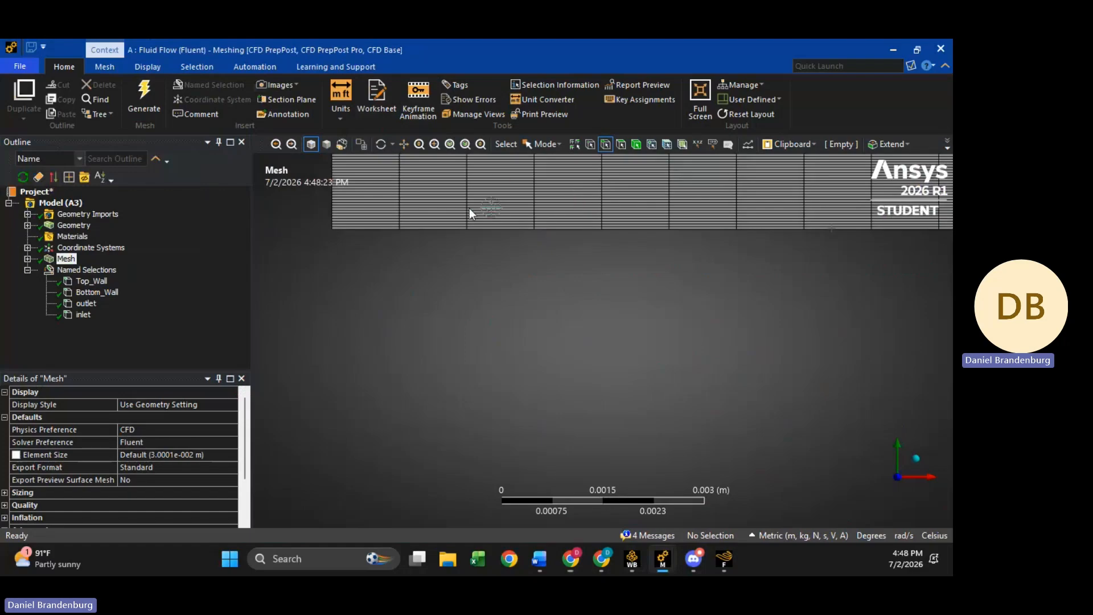
scroll(500, 196, down, 5)
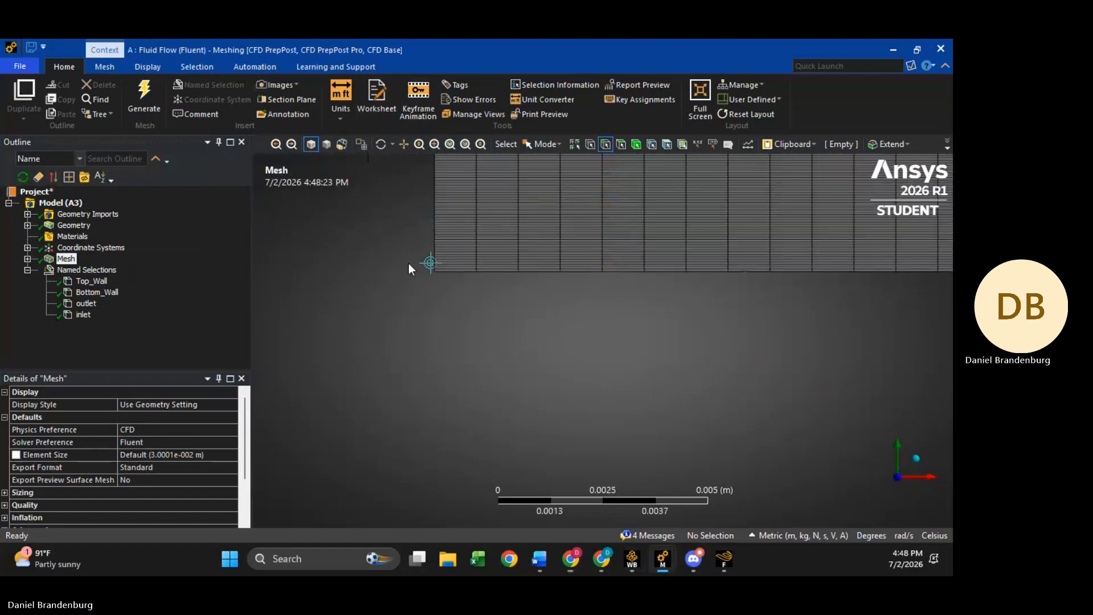
ctrl+middle_drag(408, 263, 521, 318)
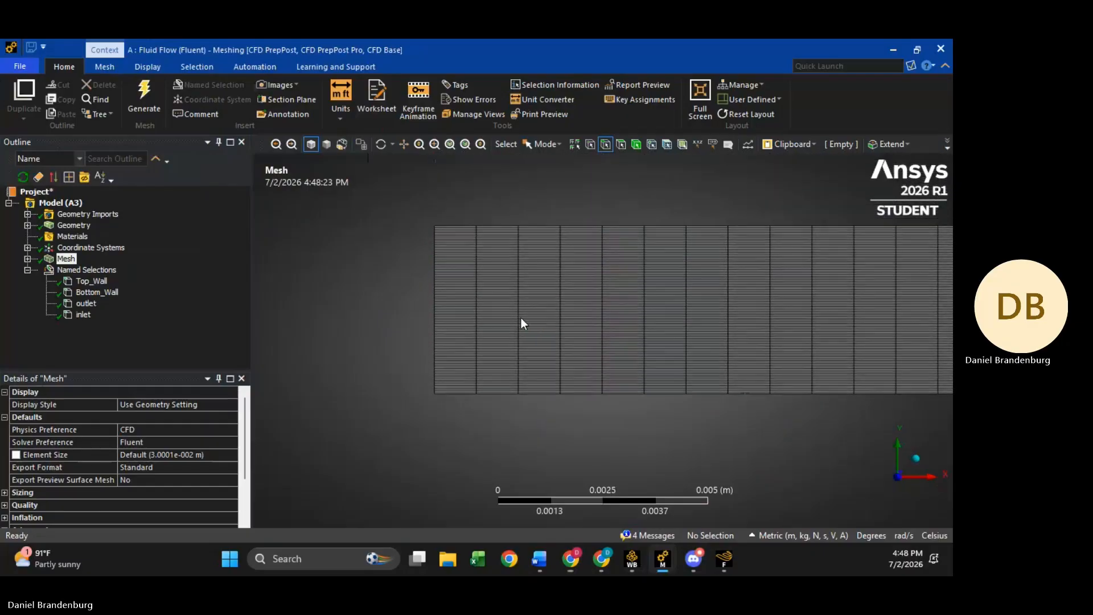
scroll(550, 302, up, 6)
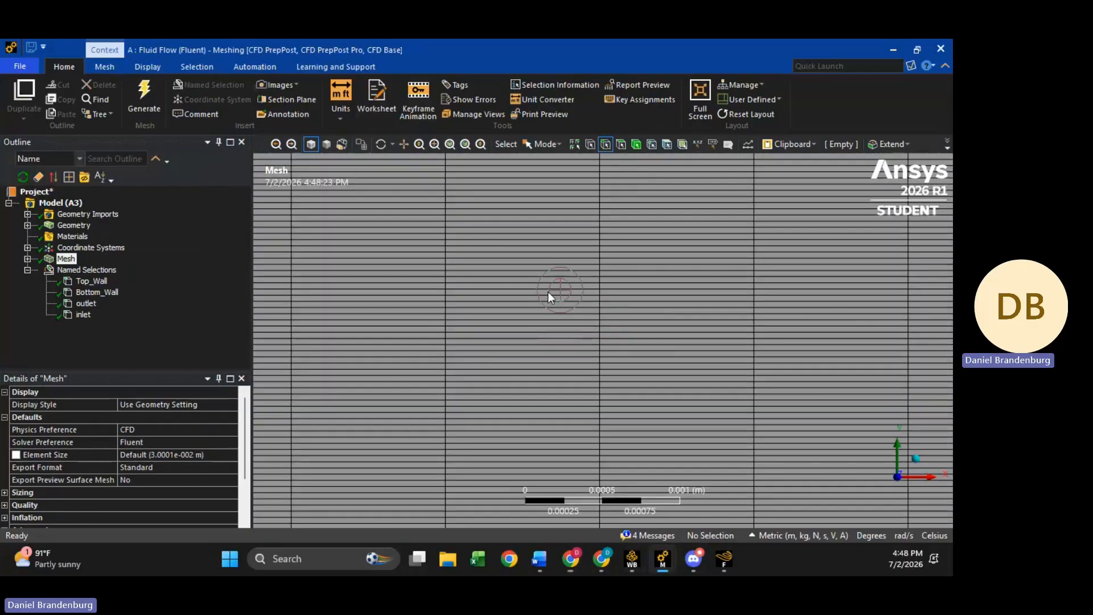
scroll(548, 292, down, 7)
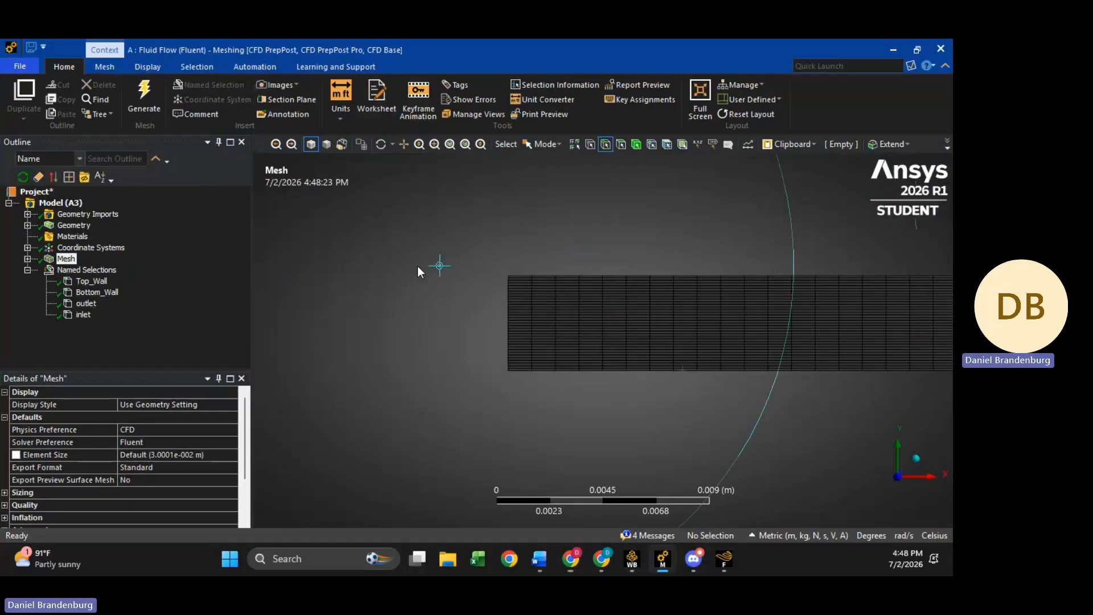
Start a named selection for the channel's top edge and dismiss it without creating one
click(624, 278)
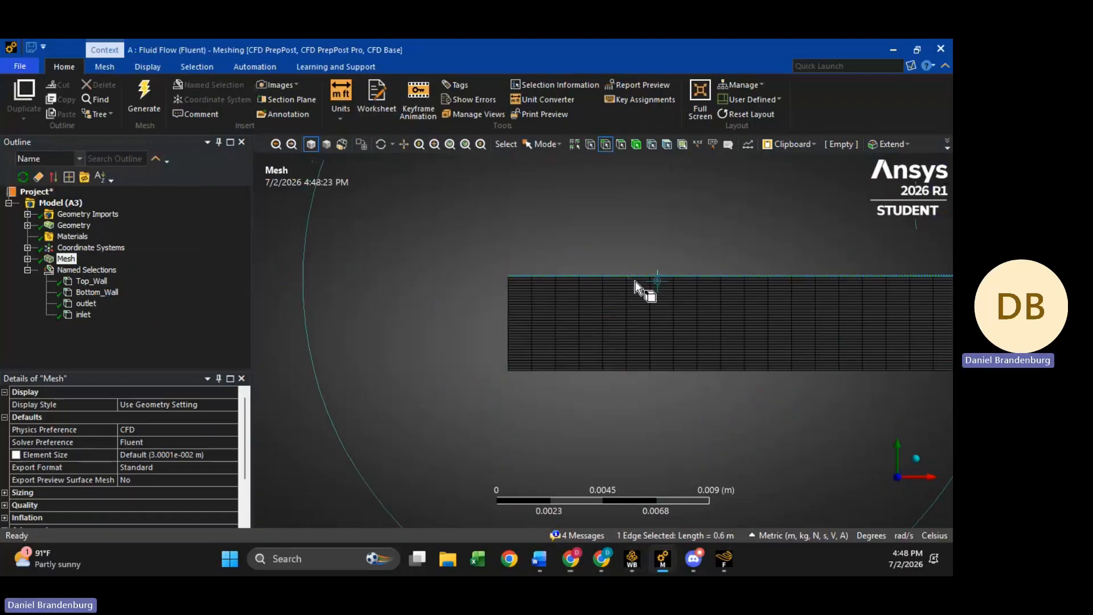
key(n)
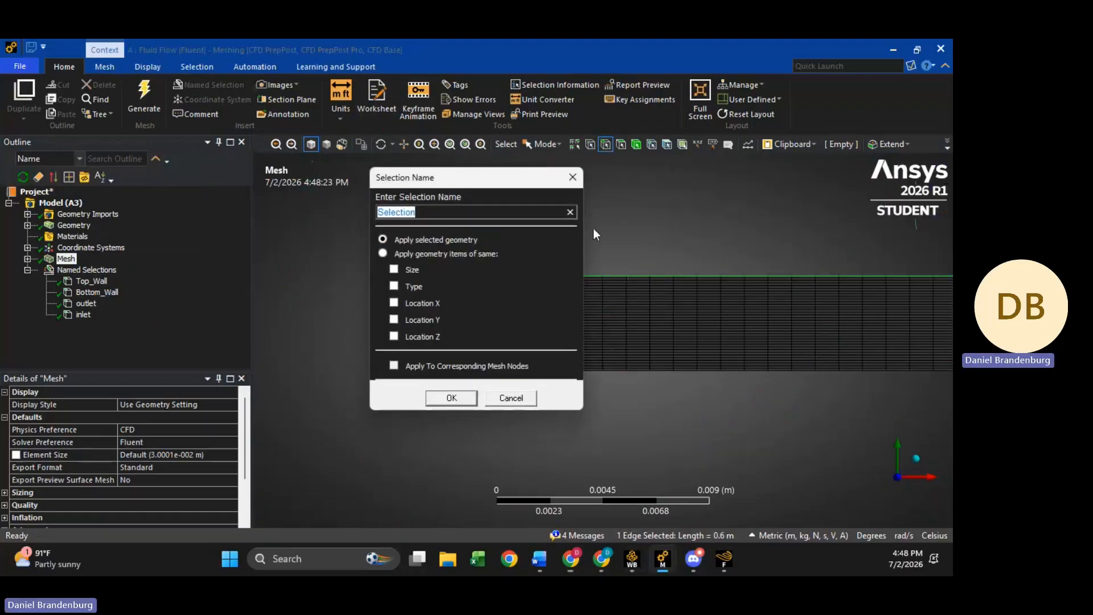
click(472, 397)
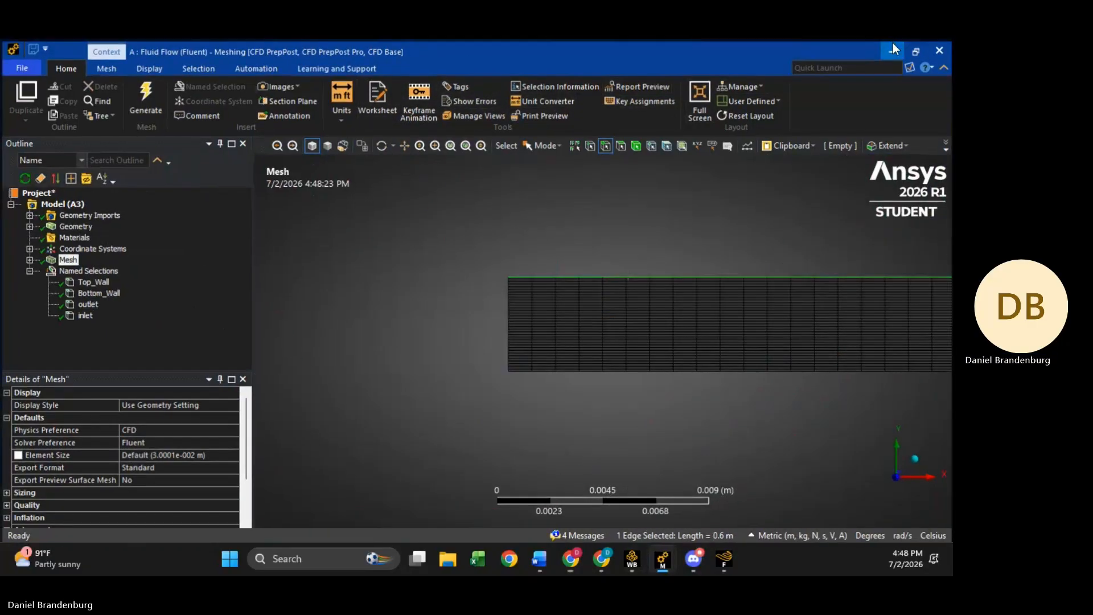
Switch to the Fluent solver and review its General settings for solver type, time and 2D space
click(893, 45)
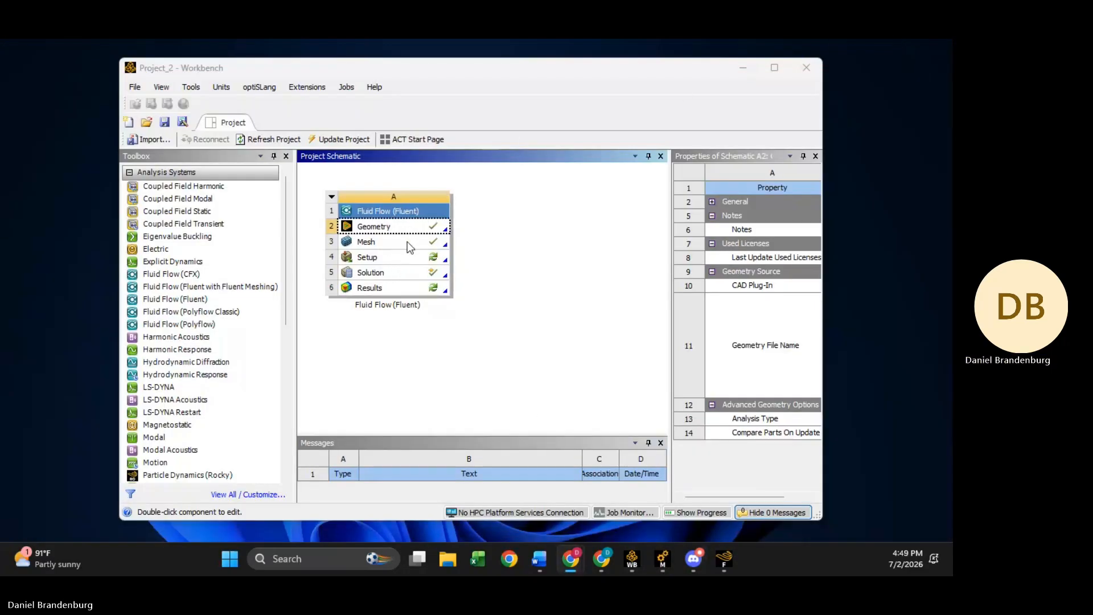
click(722, 559)
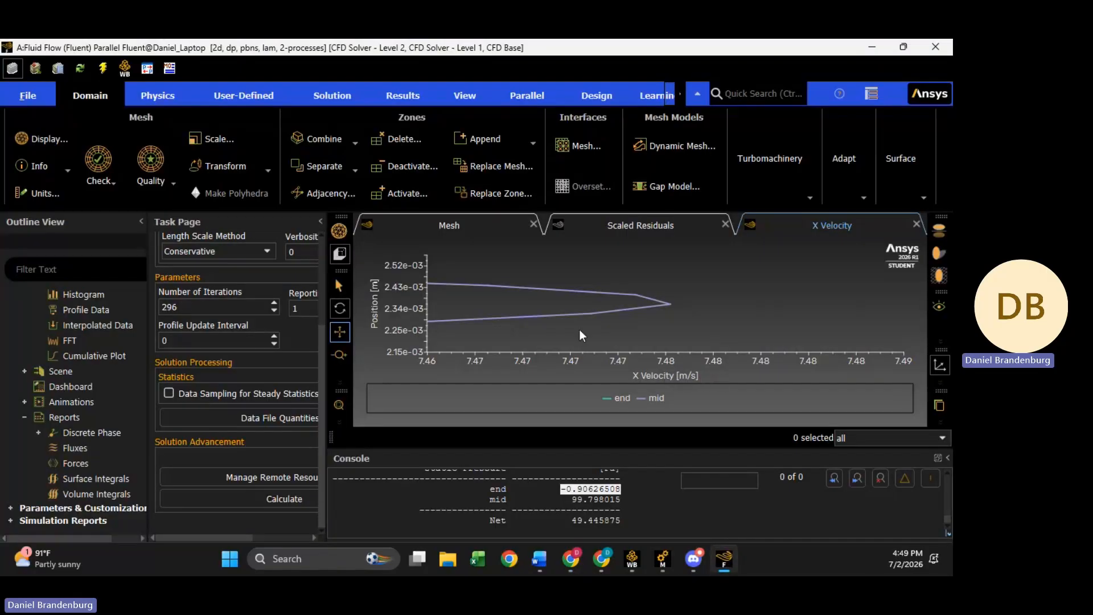
scroll(74, 359, up, 10)
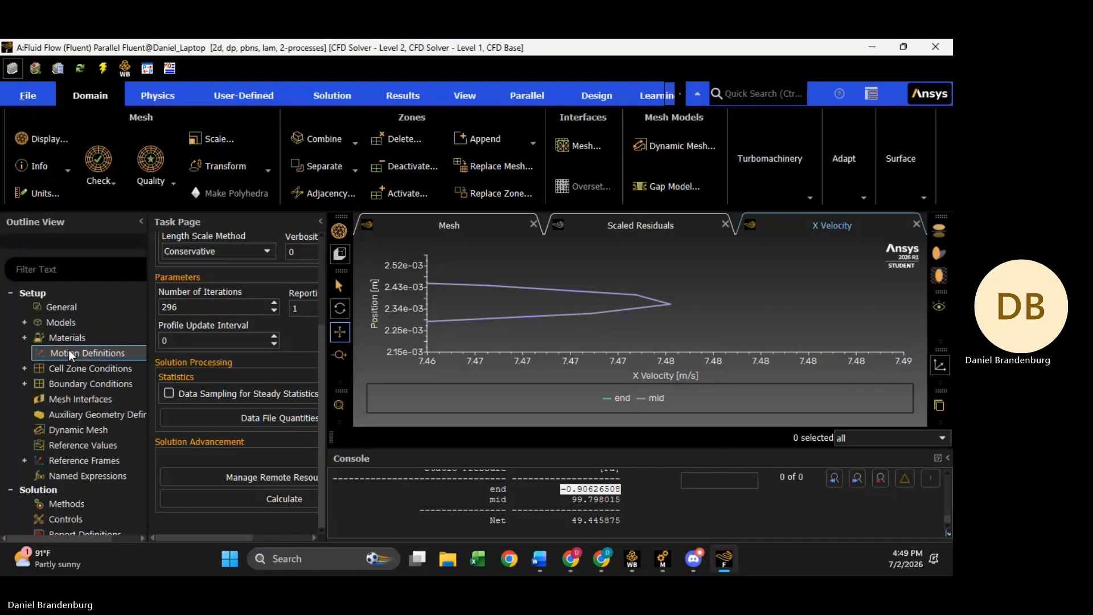
click(70, 307)
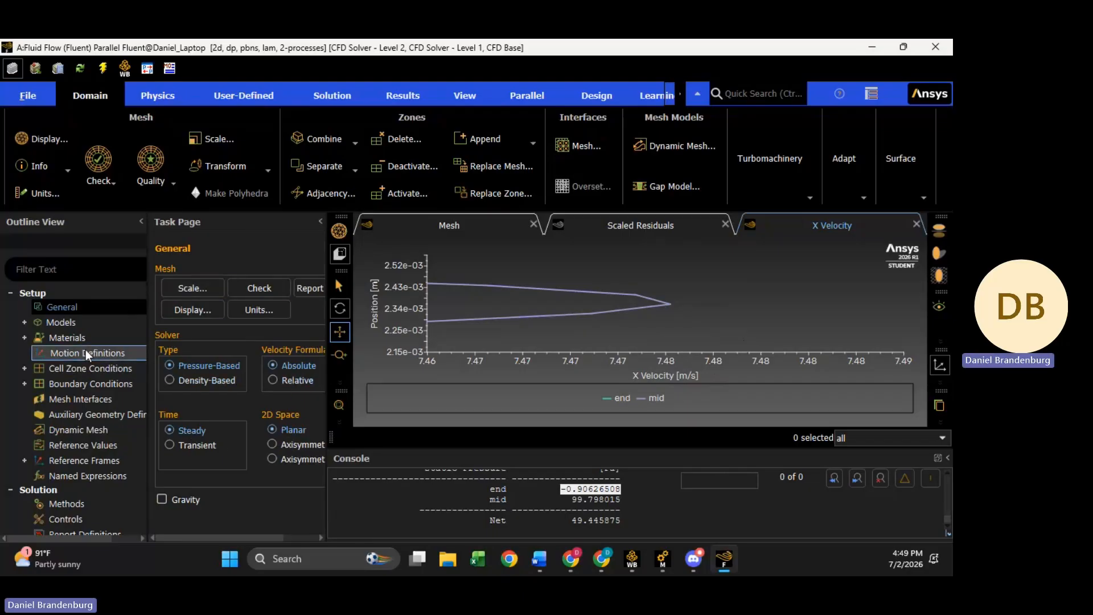
Review the Viscous Model options under Models and keep Laminar
click(24, 322)
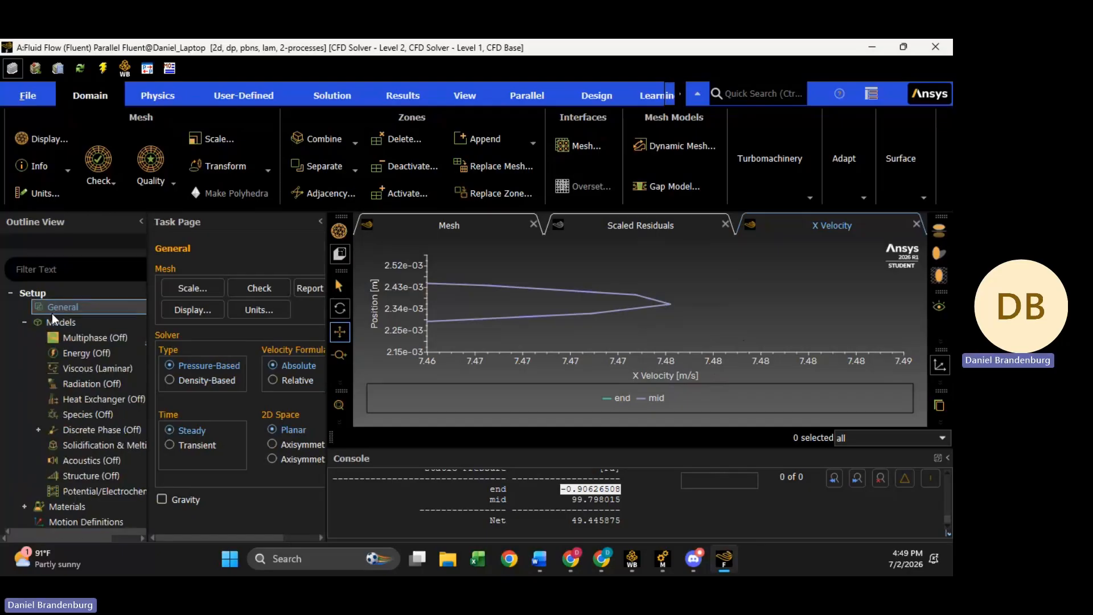
scroll(62, 336, down, 1)
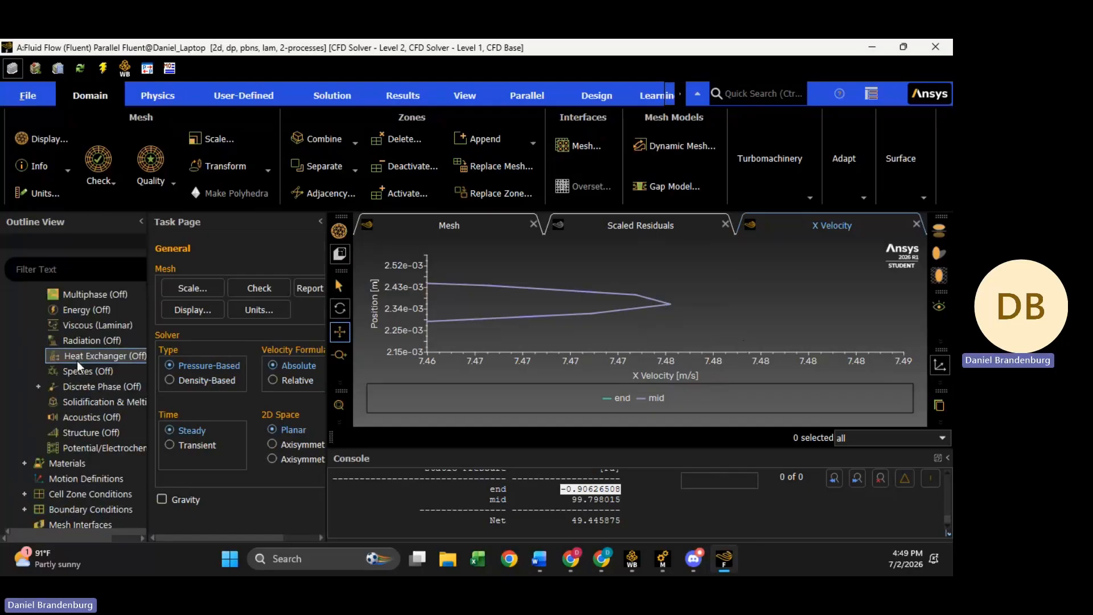
double_click(87, 326)
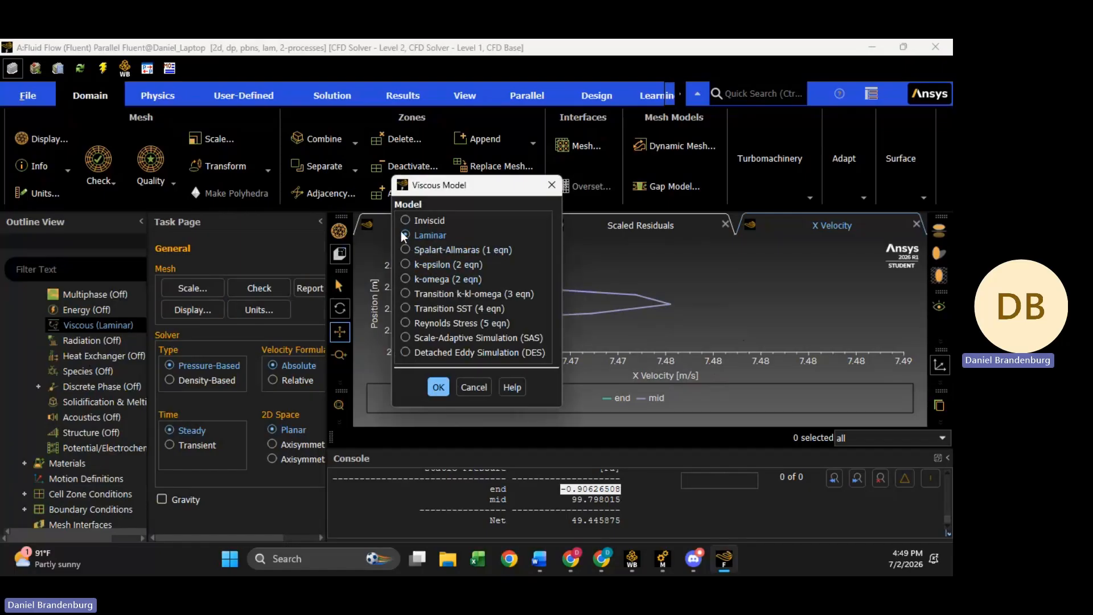
click(438, 387)
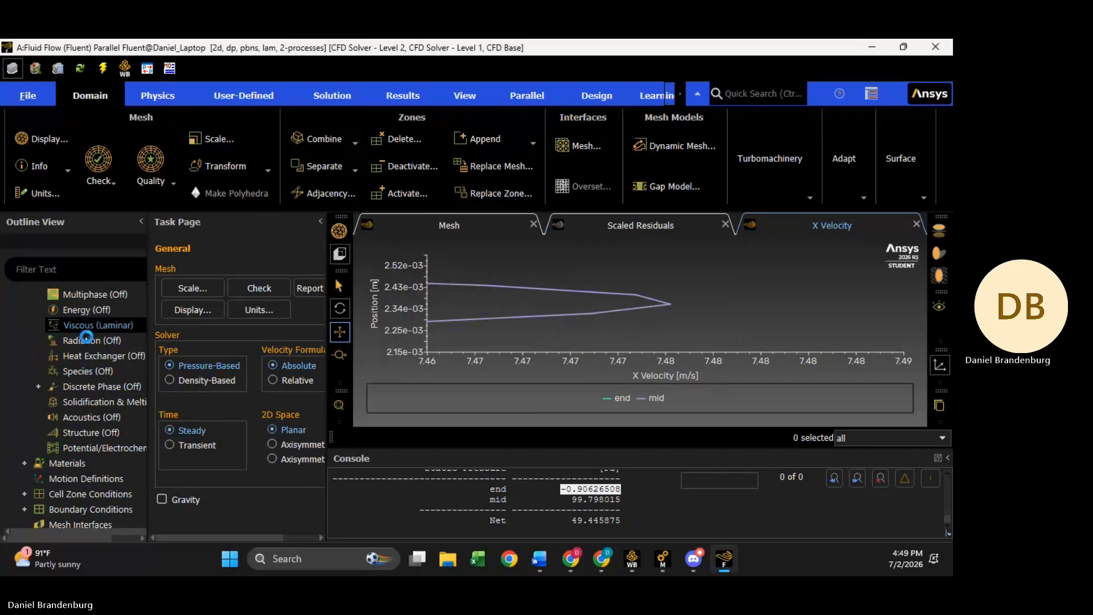
scroll(84, 364, up, 1)
click(22, 322)
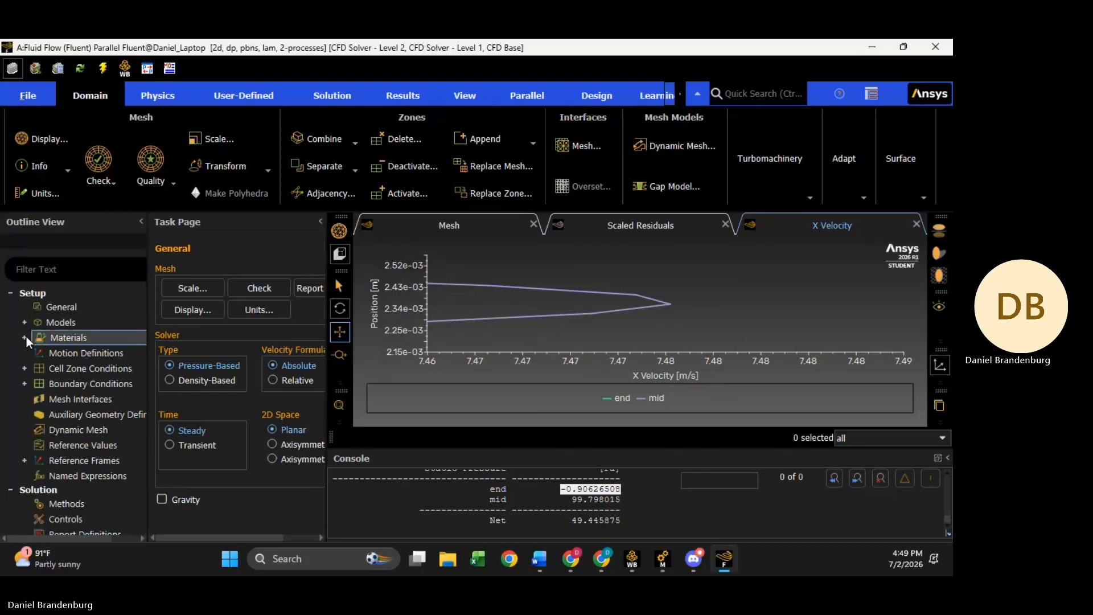
Review the density and viscosity of the fluid material air, leaving both as they are
click(24, 338)
click(38, 353)
double_click(84, 366)
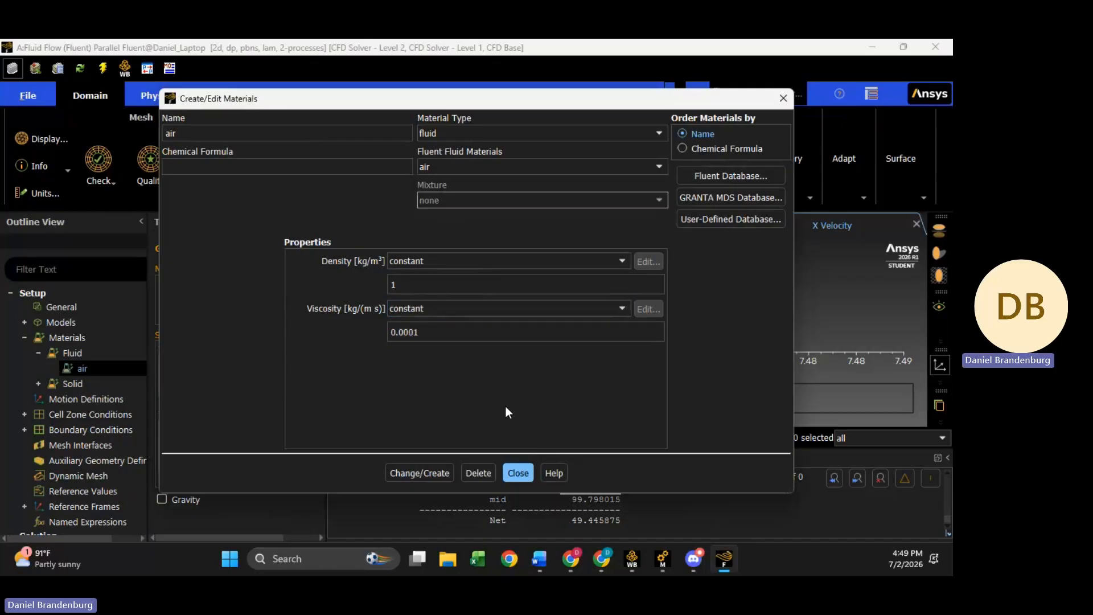
click(519, 476)
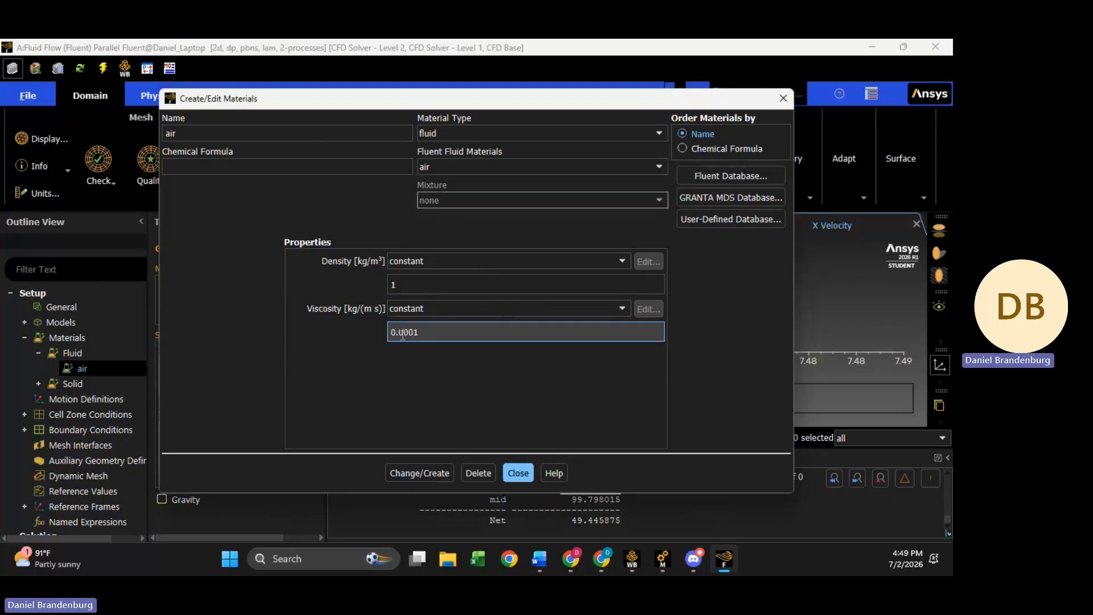
click(521, 473)
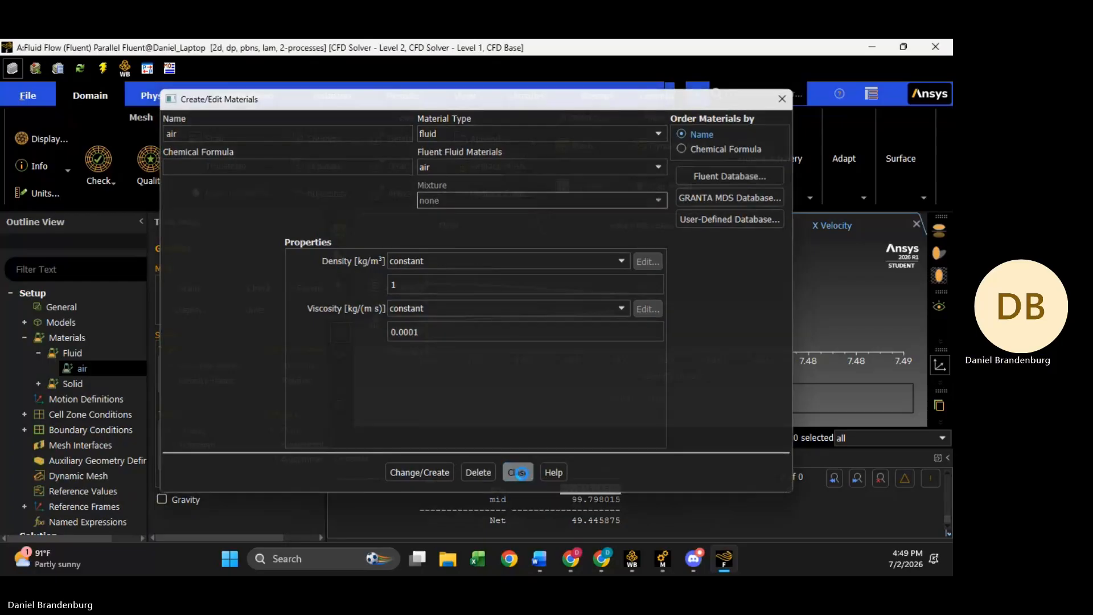
click(26, 337)
Review the inlet velocity boundary condition, including its specification method and velocity magnitude, without changing it
click(82, 307)
scroll(68, 315, down, 1)
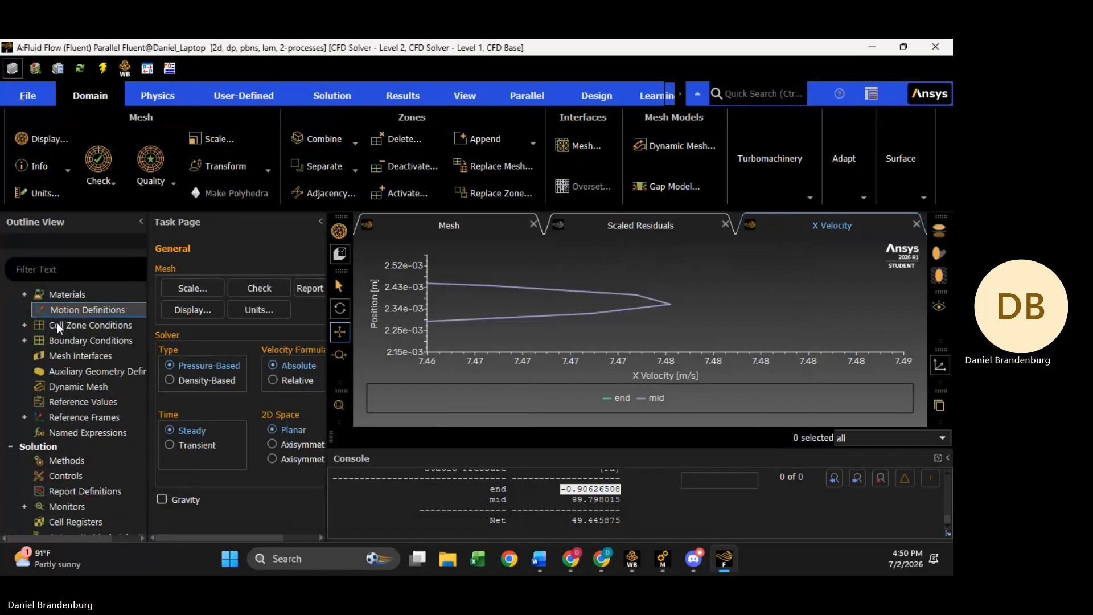
click(26, 339)
click(52, 353)
double_click(60, 355)
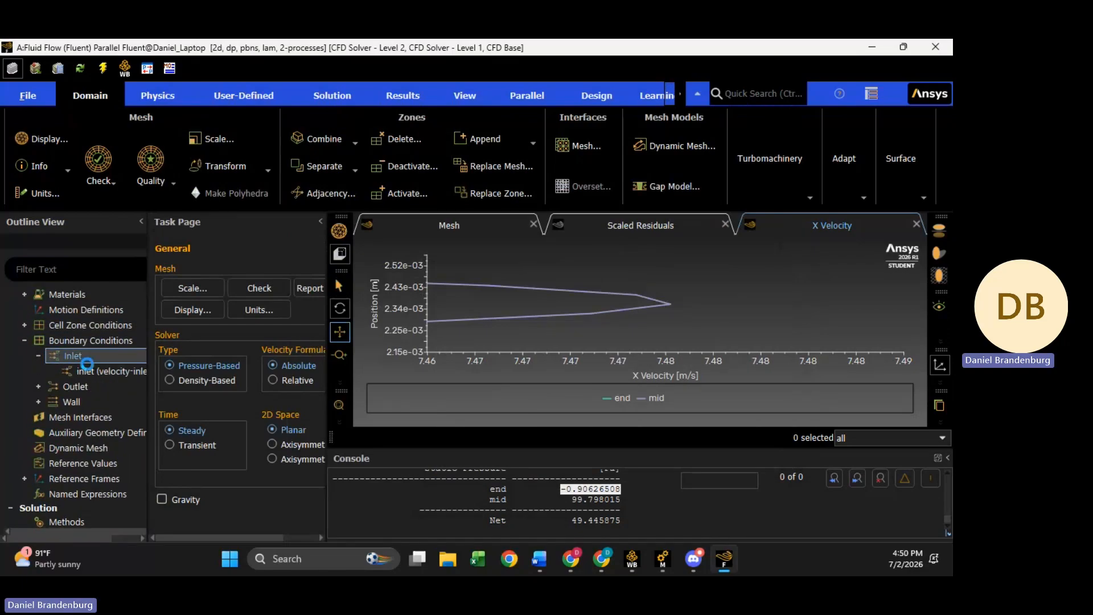
double_click(90, 371)
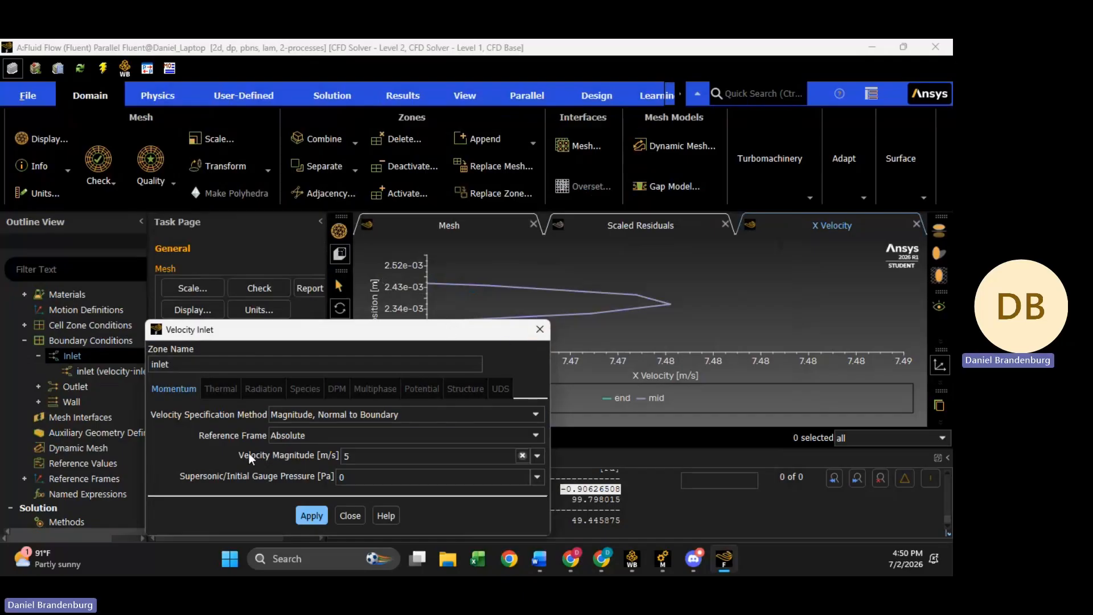
click(351, 516)
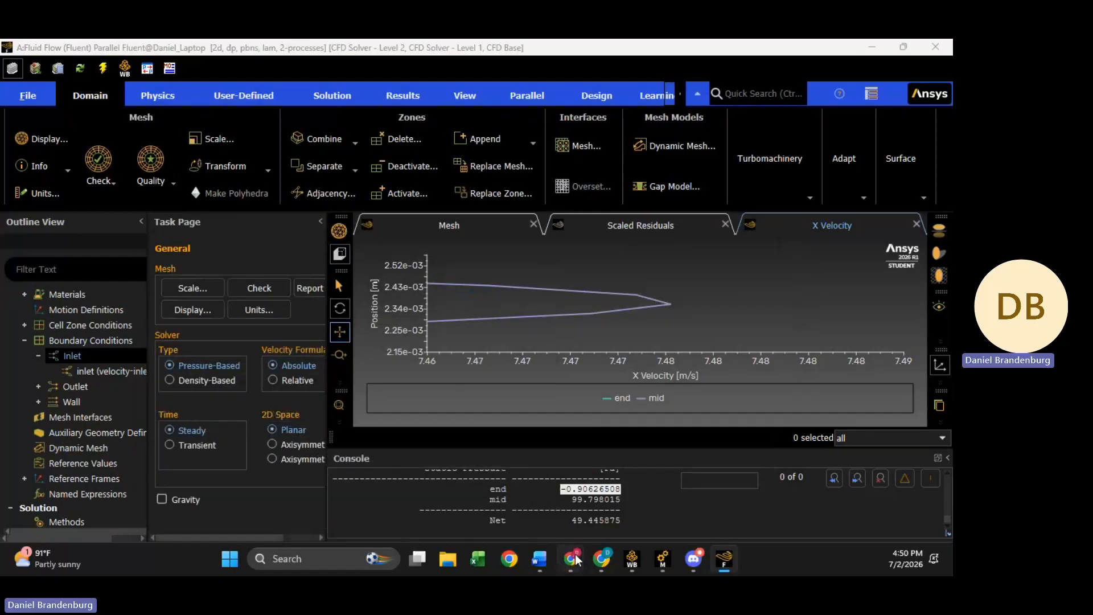
Switch to the Project 2 assignment page in Chrome and check the Part 1 flow conditions
mouse_move(573, 558)
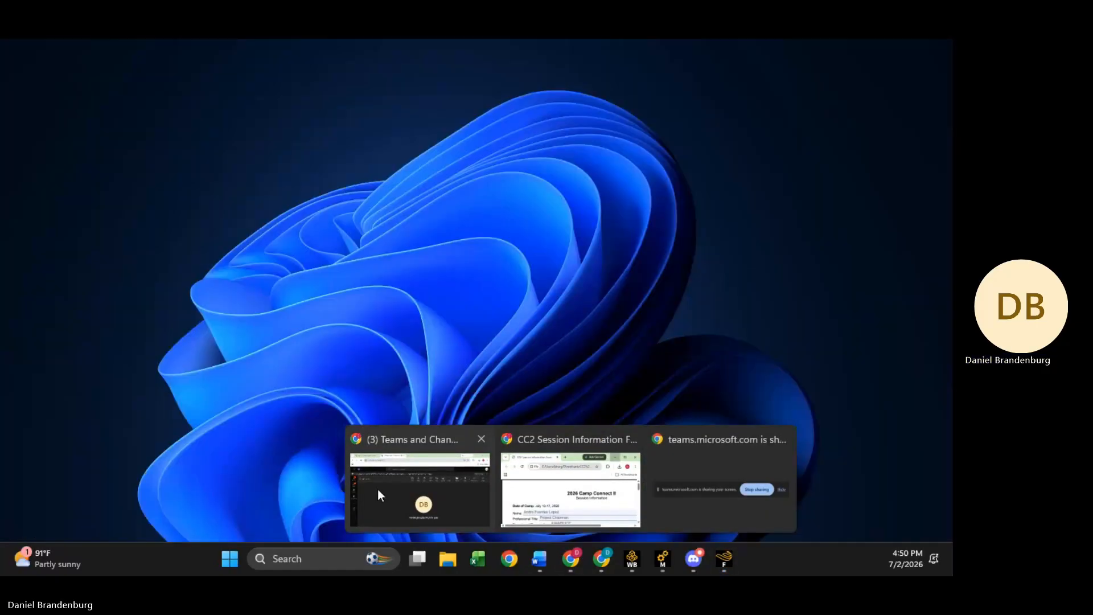
click(377, 490)
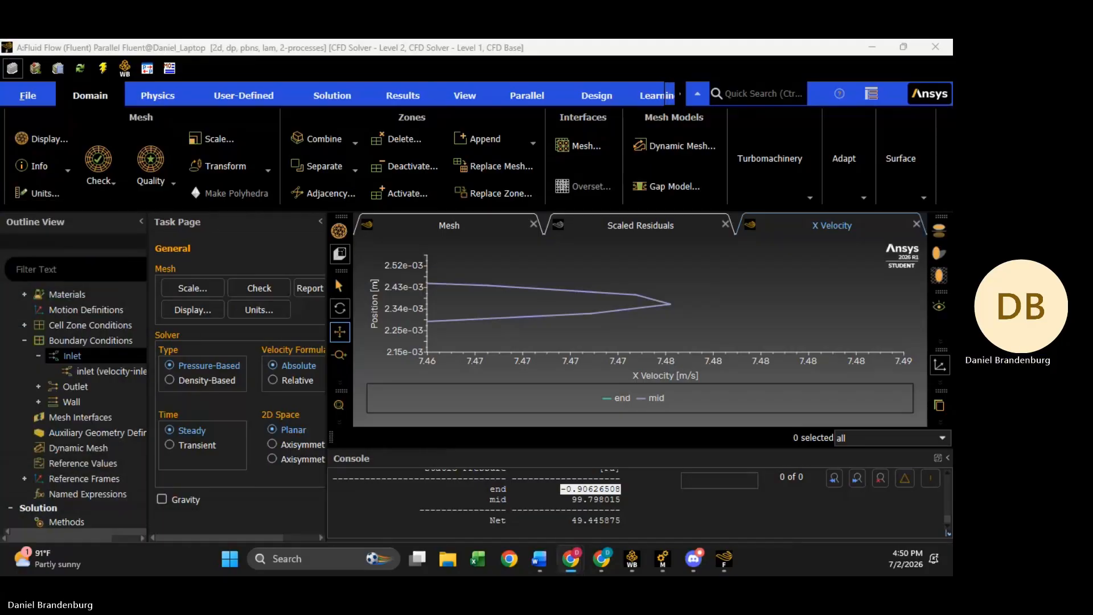
drag(0, 310, 221, 39)
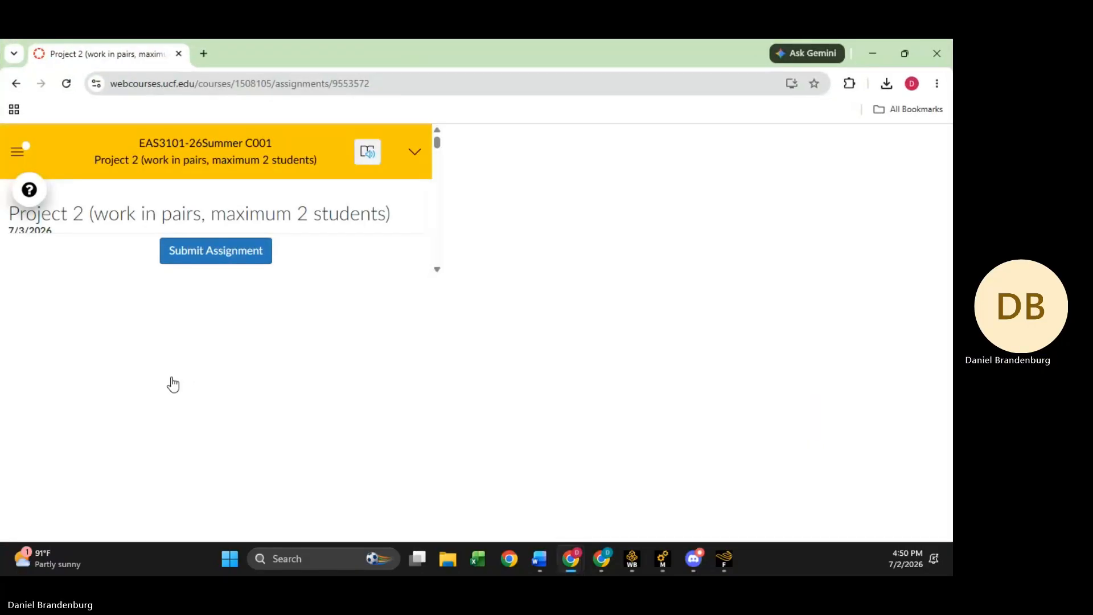
scroll(414, 390, down, 4)
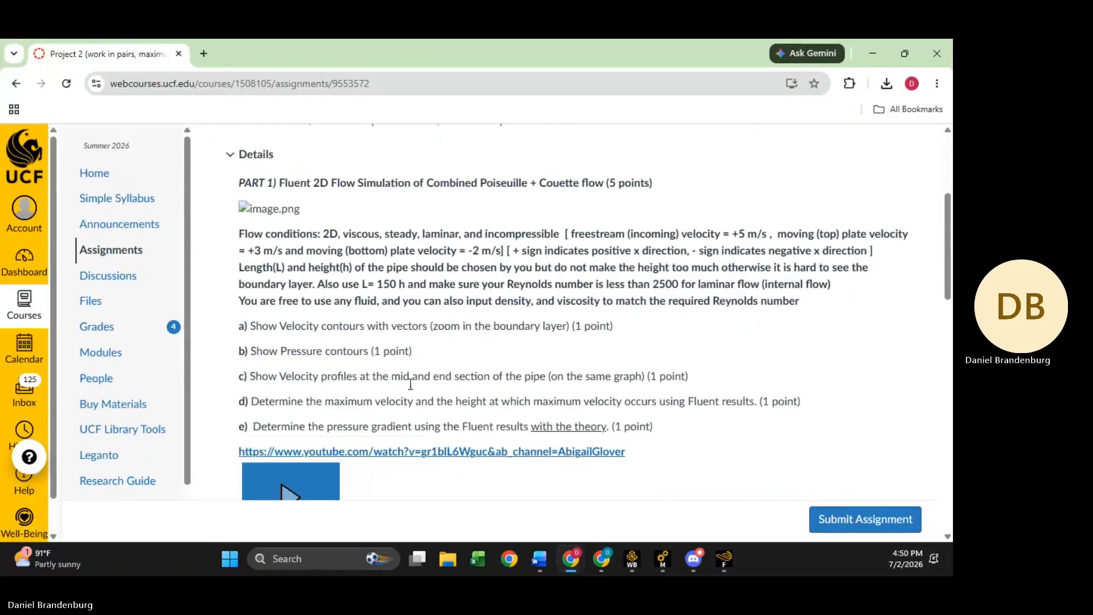
Highlight the freestream velocity in the assignment's Part 1 flow conditions and return to Fluent
scroll(592, 321, up, 1)
drag(576, 316, 758, 317)
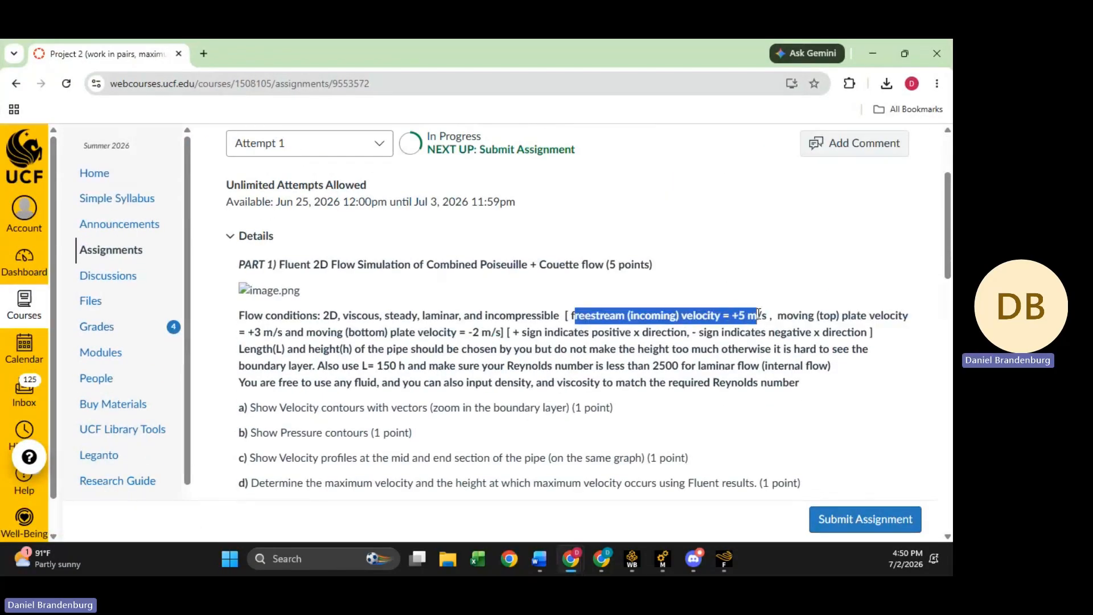
click(872, 53)
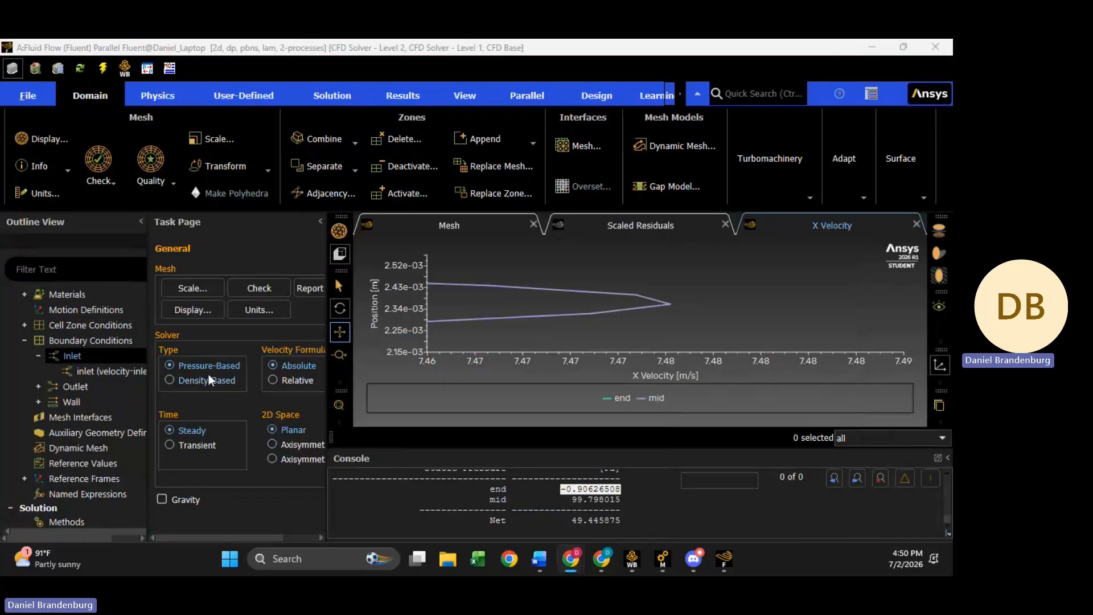
Review the outlet's pressure outlet settings, including gauge pressure and reverse flow prevention, without changing them
click(38, 386)
click(110, 399)
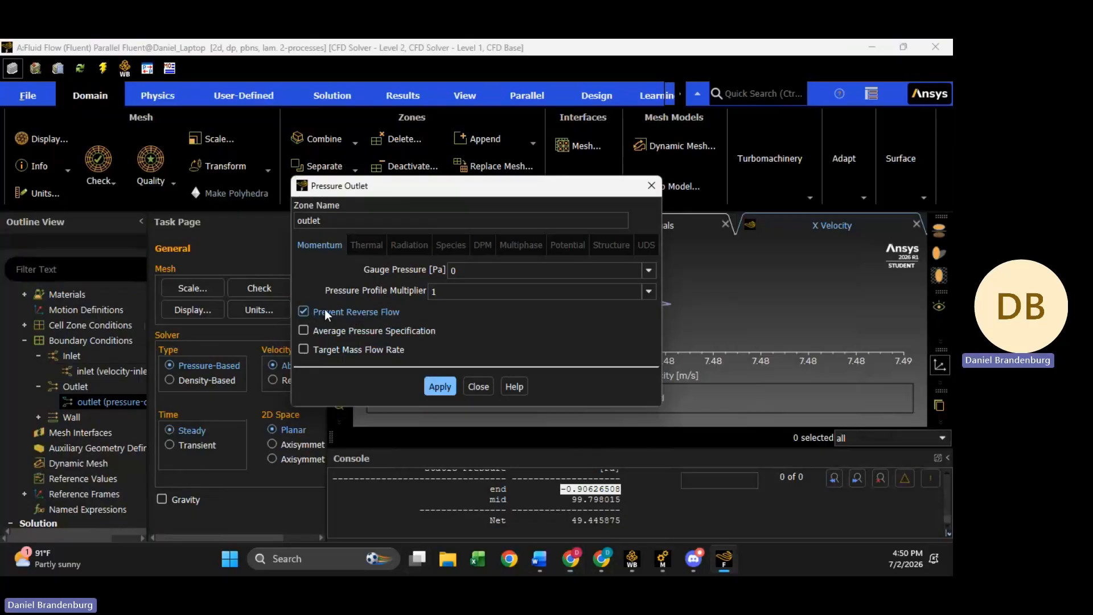
click(479, 386)
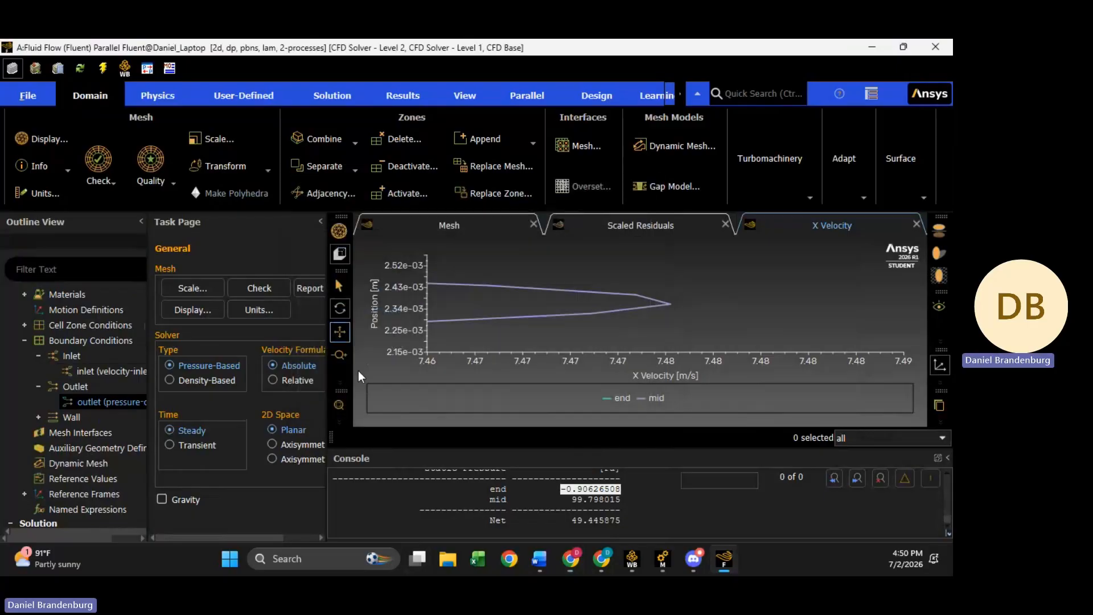
click(39, 386)
click(38, 356)
Review the wall motion, speed and direction of the bottom_wall and top_wall boundary conditions, leaving both as they are
click(39, 386)
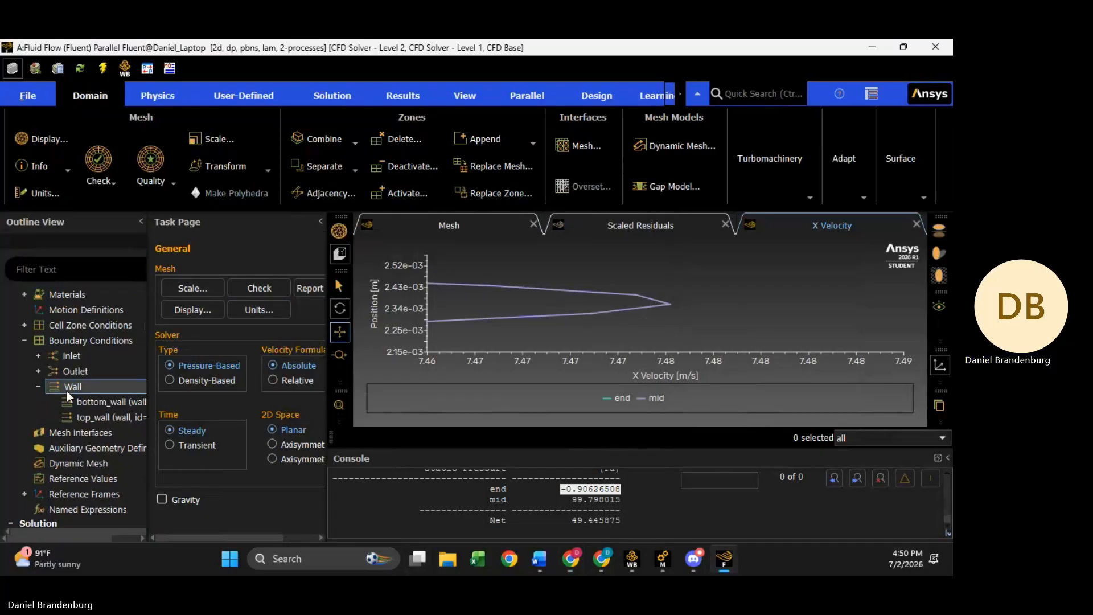
click(92, 402)
double_click(94, 401)
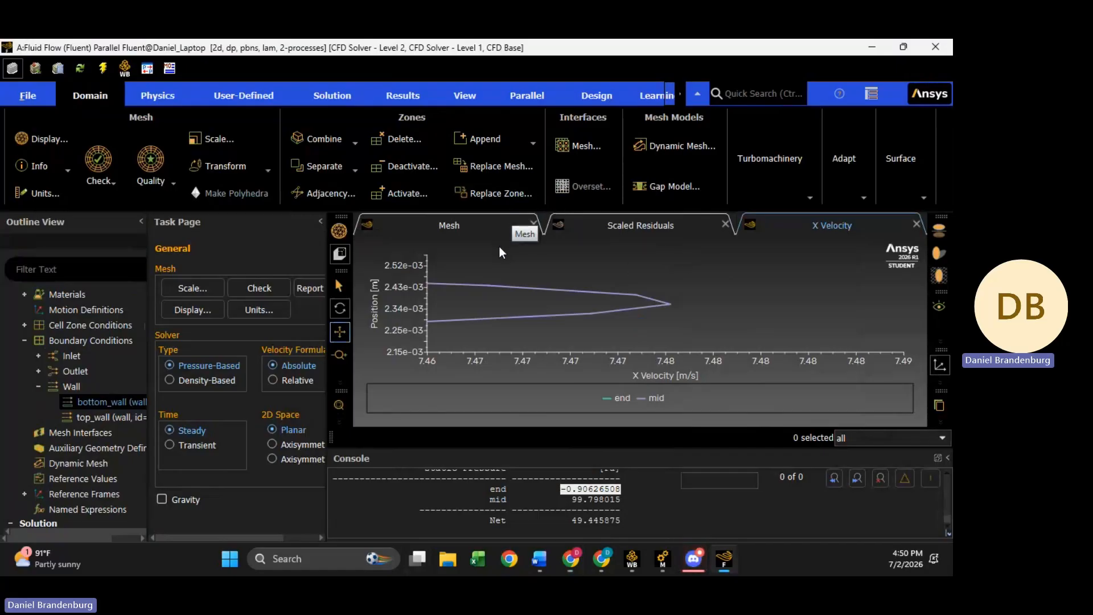
double_click(101, 403)
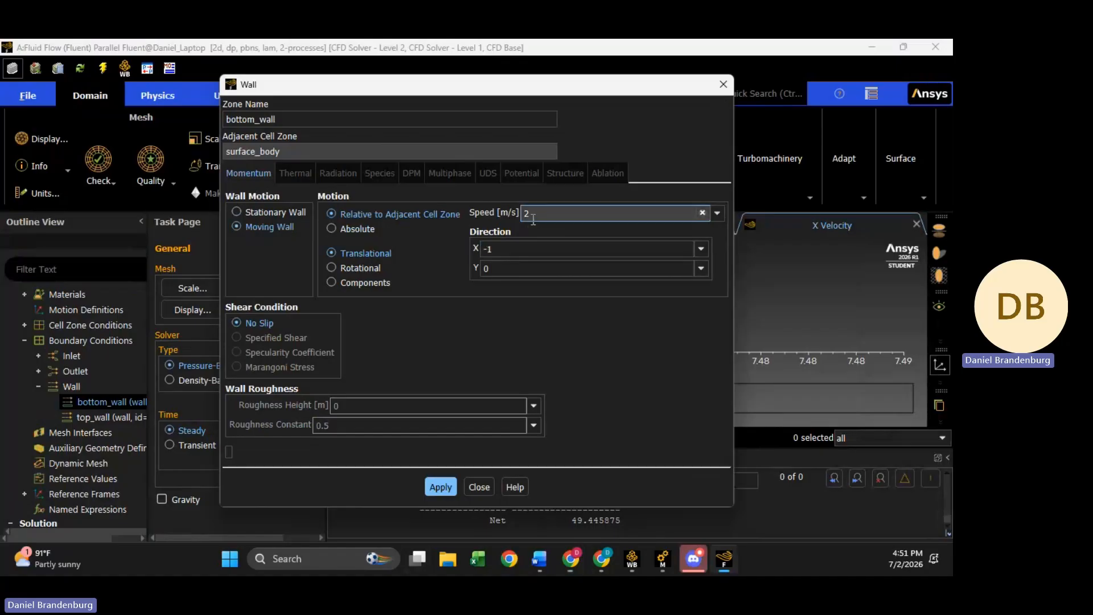
click(480, 487)
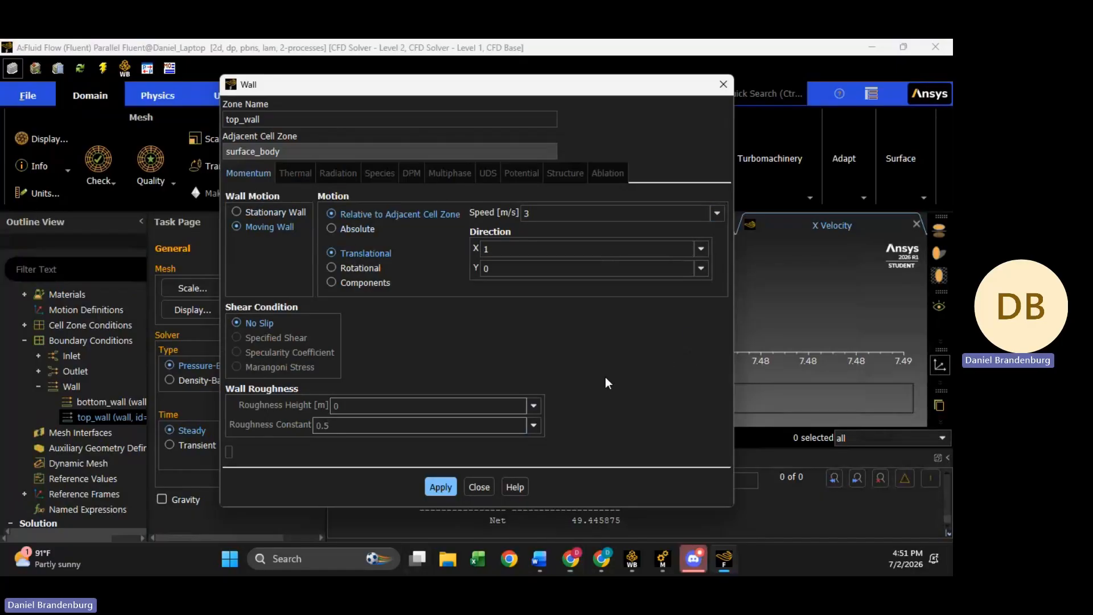
click(481, 487)
Collapse the Setup branch and initialize the solution with Hybrid Initialization
scroll(51, 376, down, 2)
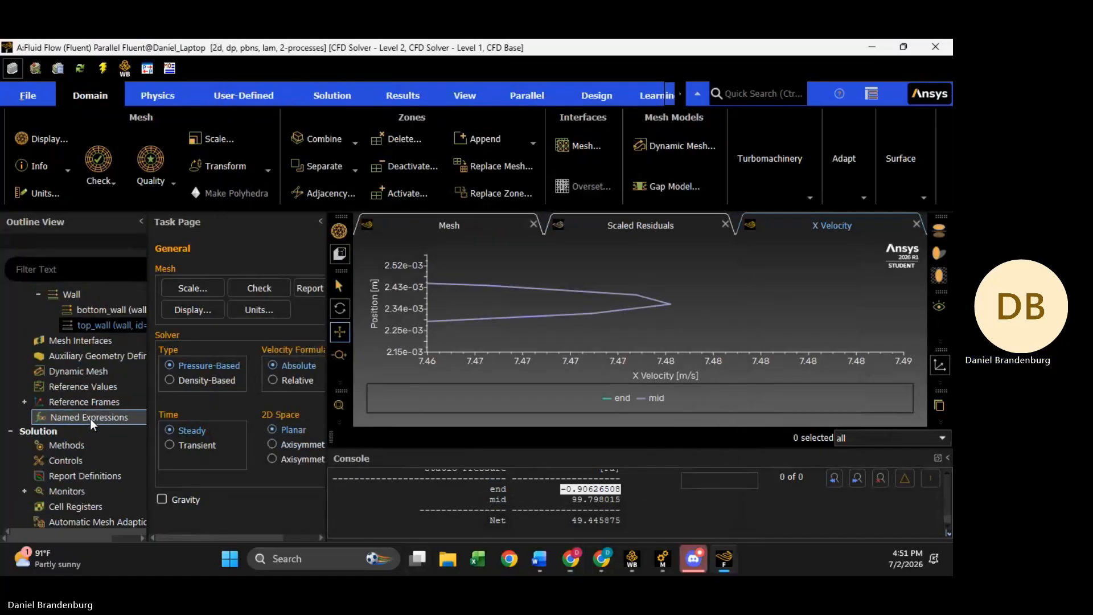
scroll(92, 406, up, 3)
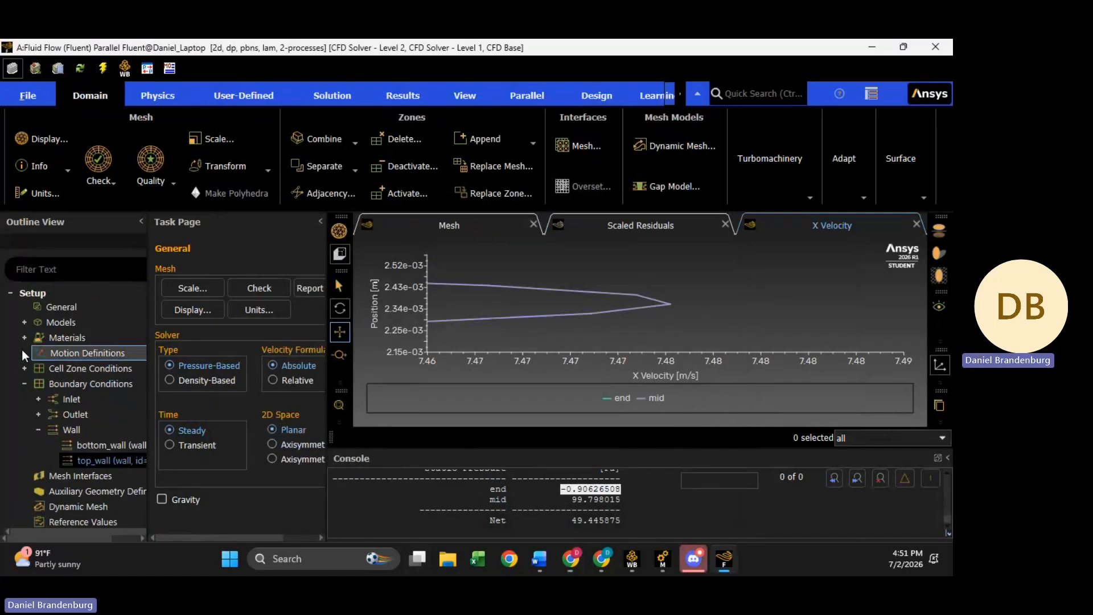
click(23, 384)
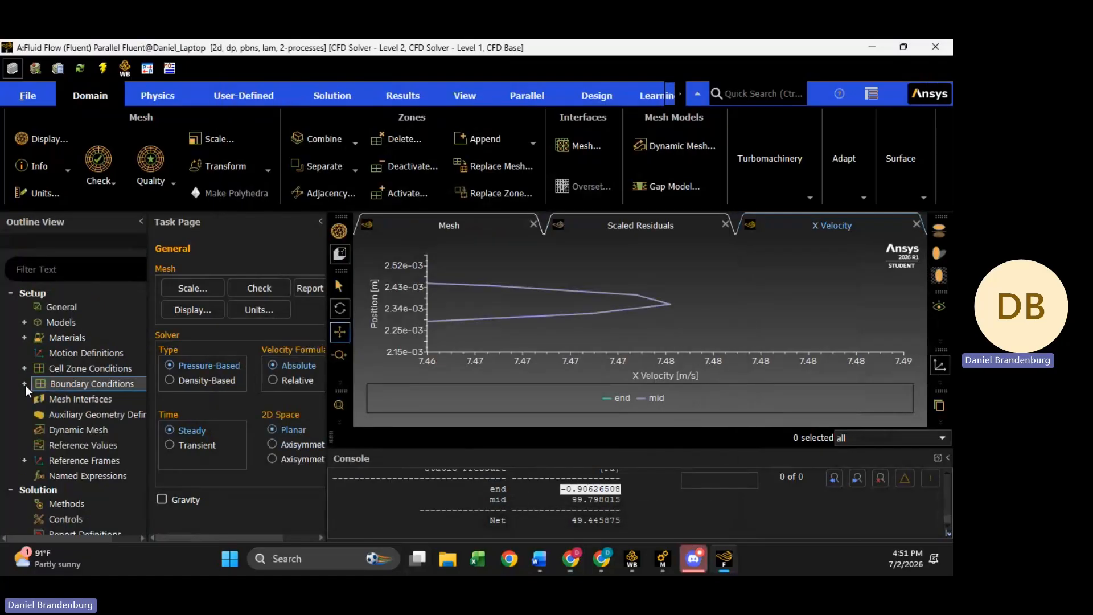
click(12, 294)
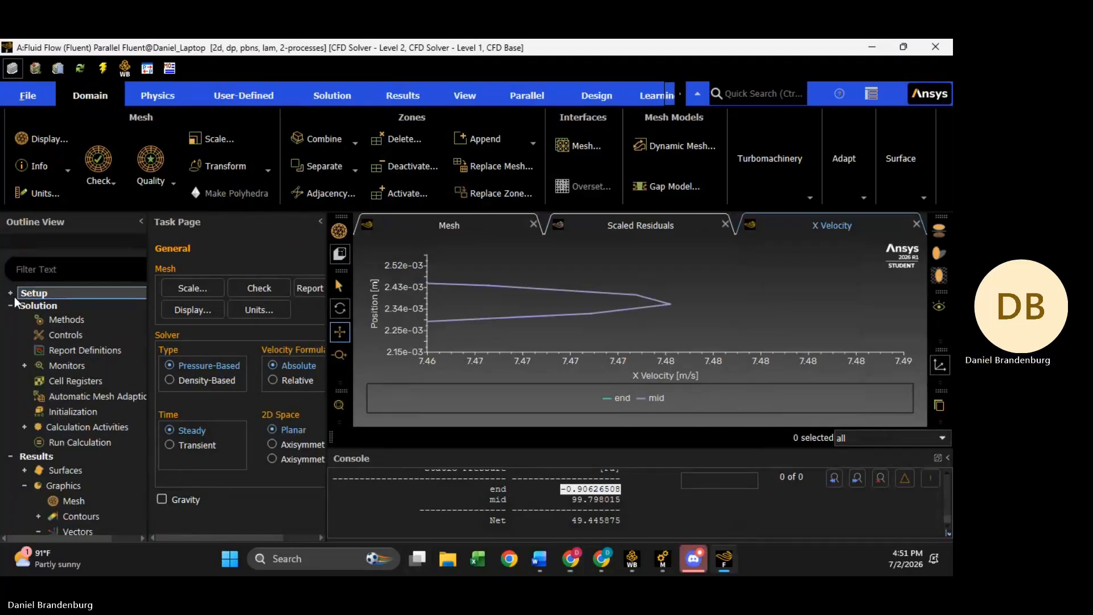
scroll(53, 361, down, 5)
scroll(75, 373, up, 4)
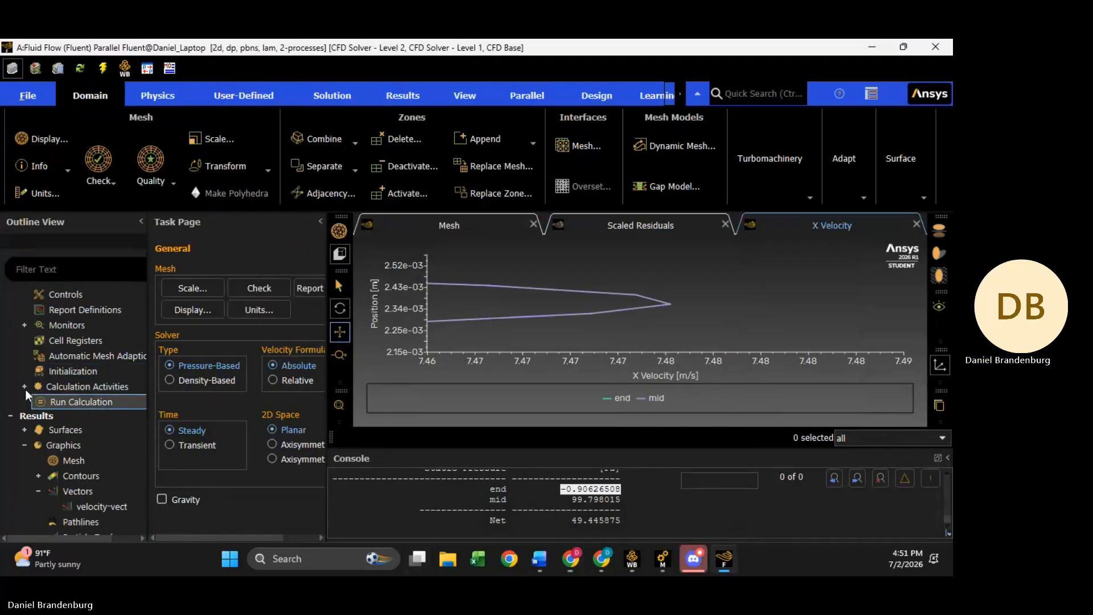
click(62, 369)
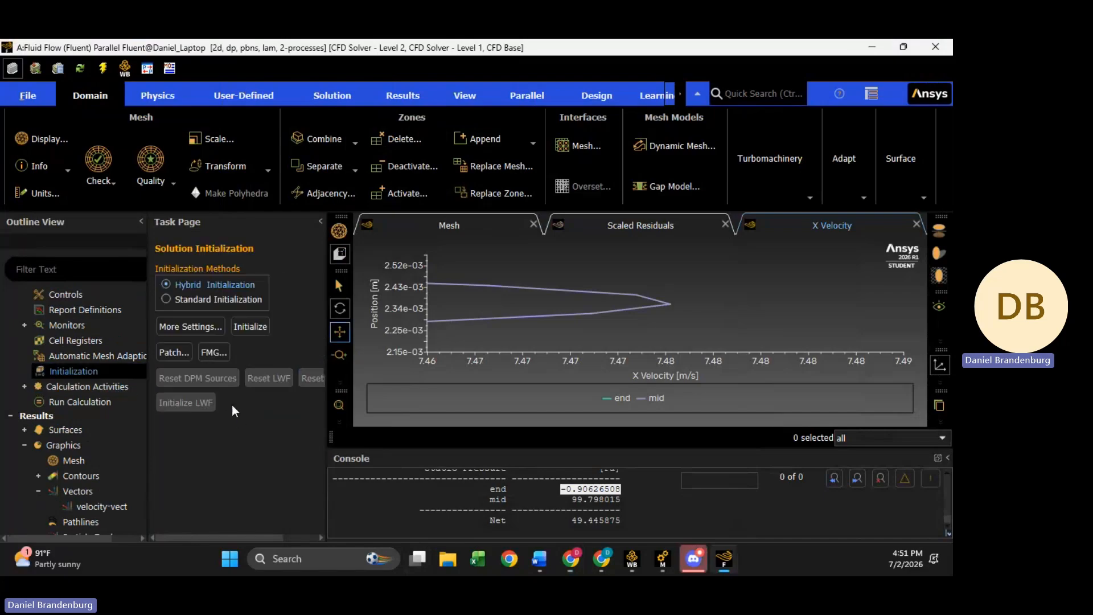
click(251, 327)
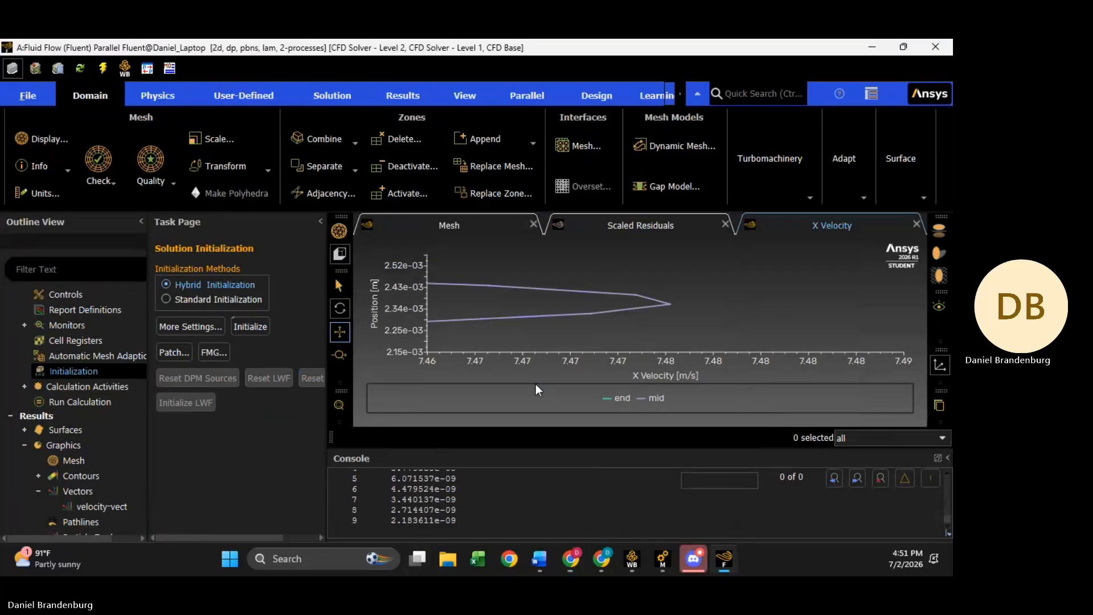
Run the calculation with 296 iterations, accepting the upstream mesh update and acknowledging its completion
click(81, 402)
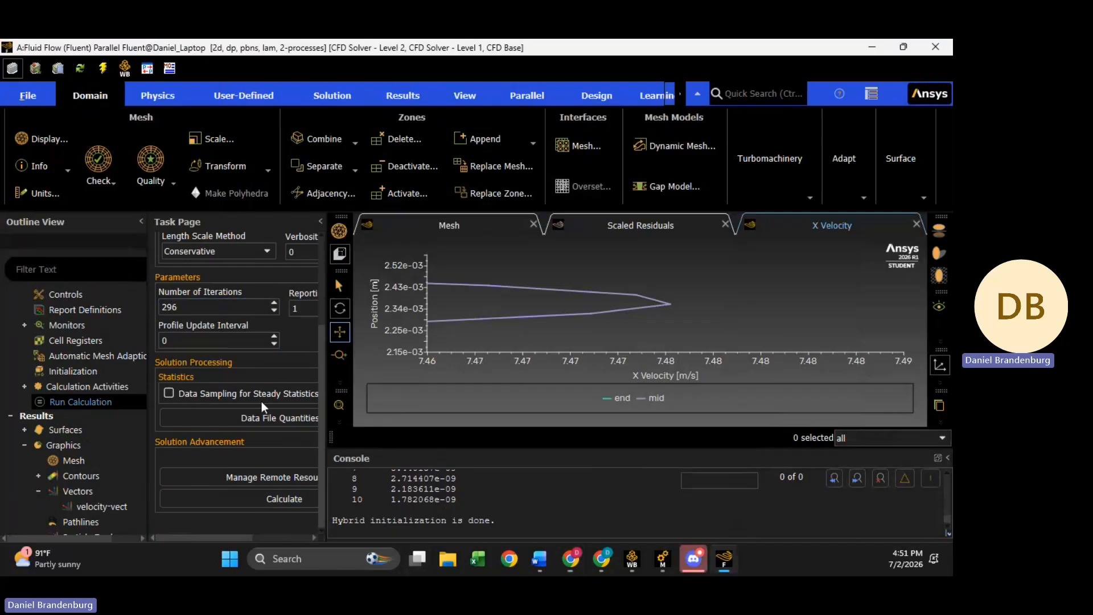
click(279, 499)
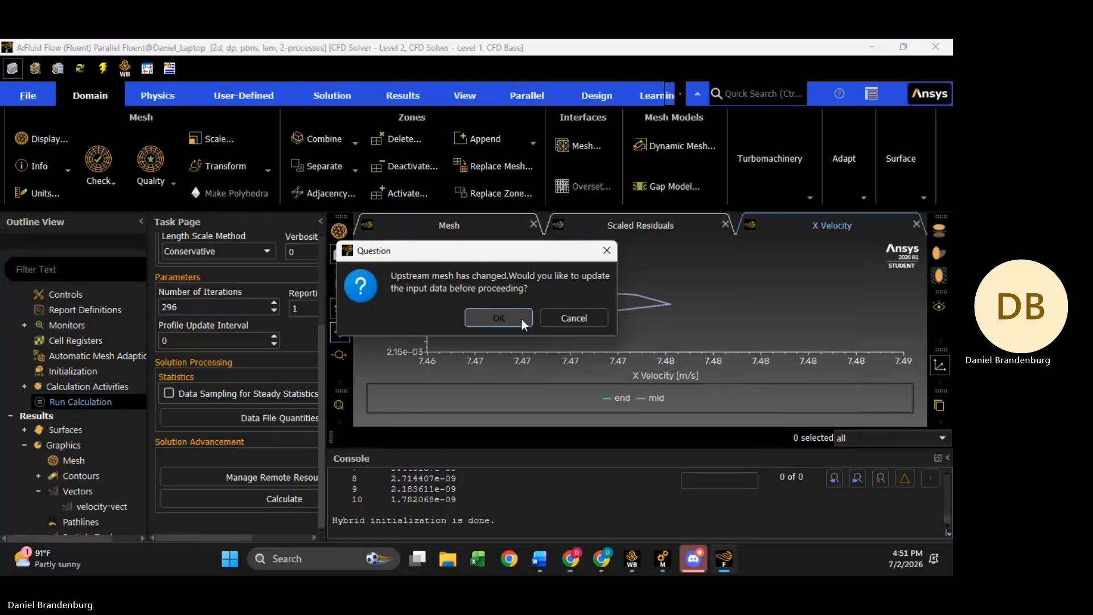
click(498, 318)
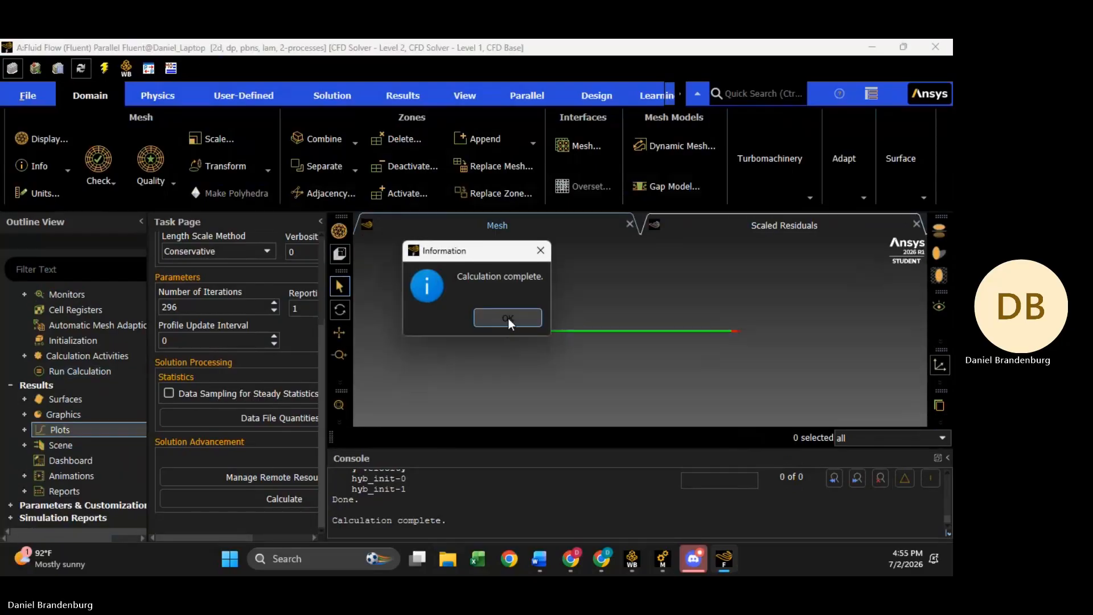
click(508, 319)
List the saved contour plots, check required items a to c on the Project 2 assignment page in Chrome, and return to Fluent
click(25, 414)
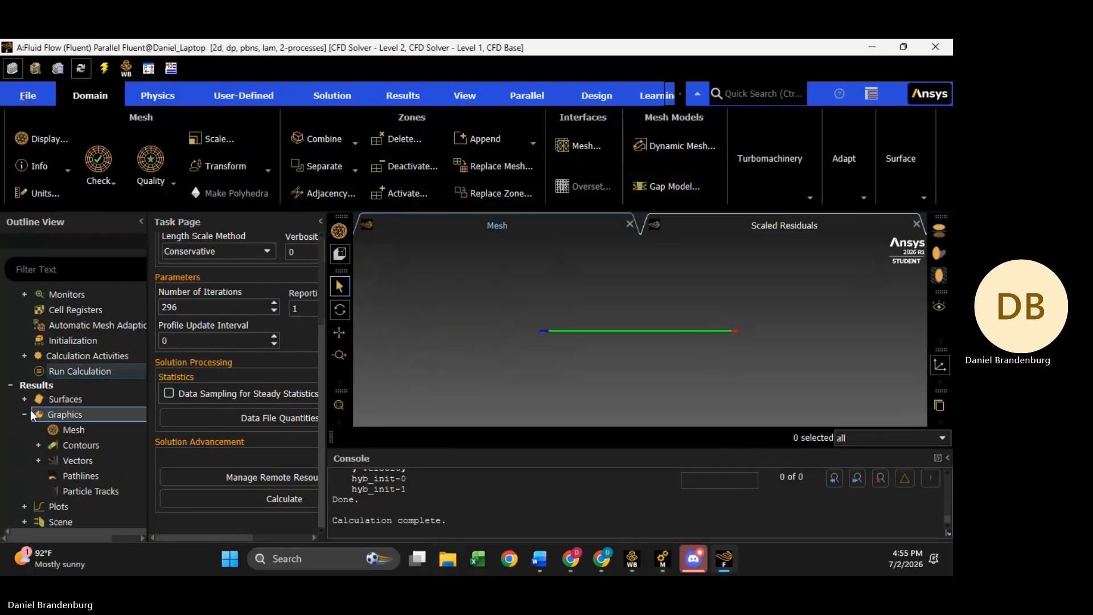
click(38, 445)
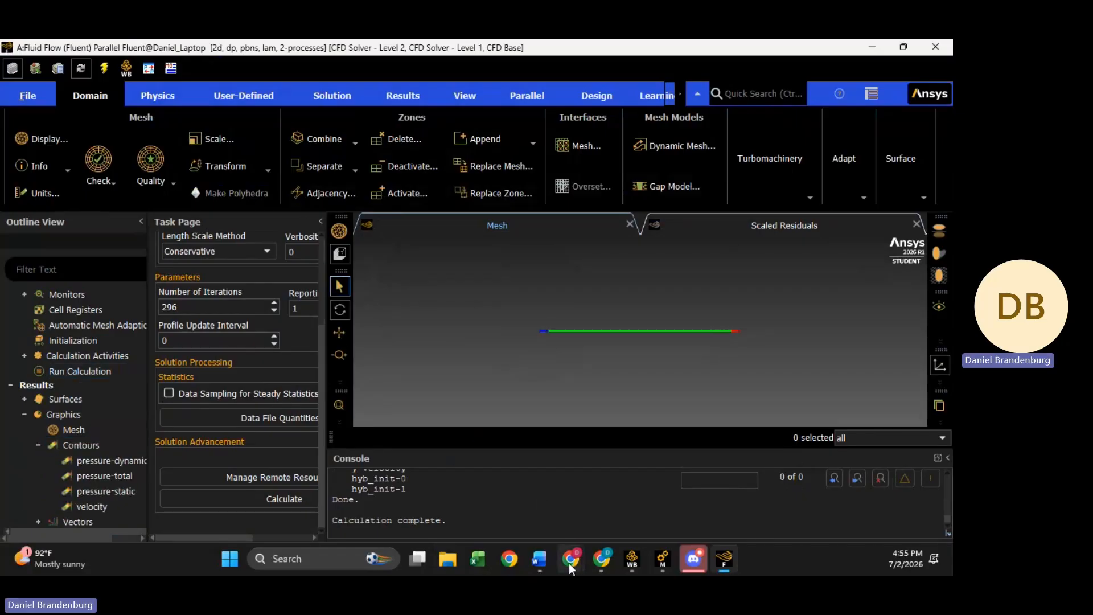
mouse_move(569, 562)
click(776, 449)
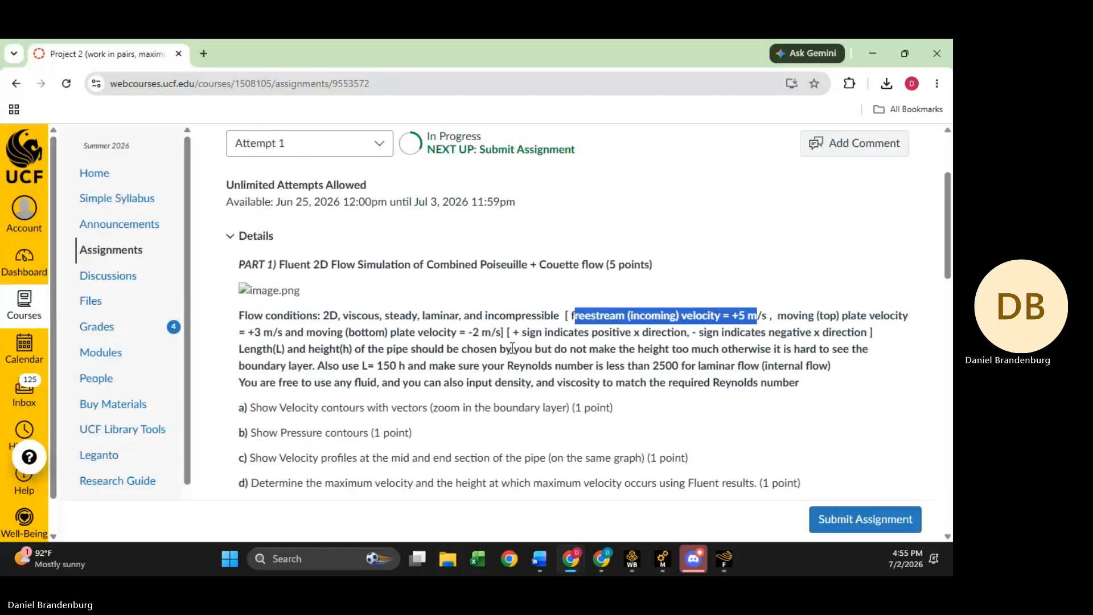
scroll(515, 361, down, 1)
drag(255, 338, 415, 338)
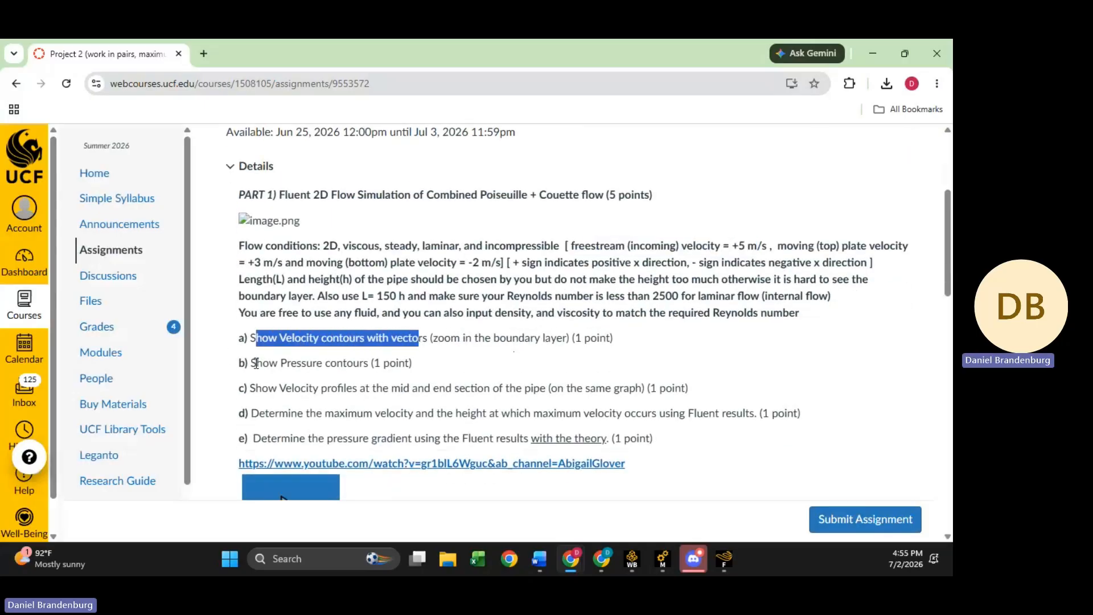
drag(252, 363, 381, 363)
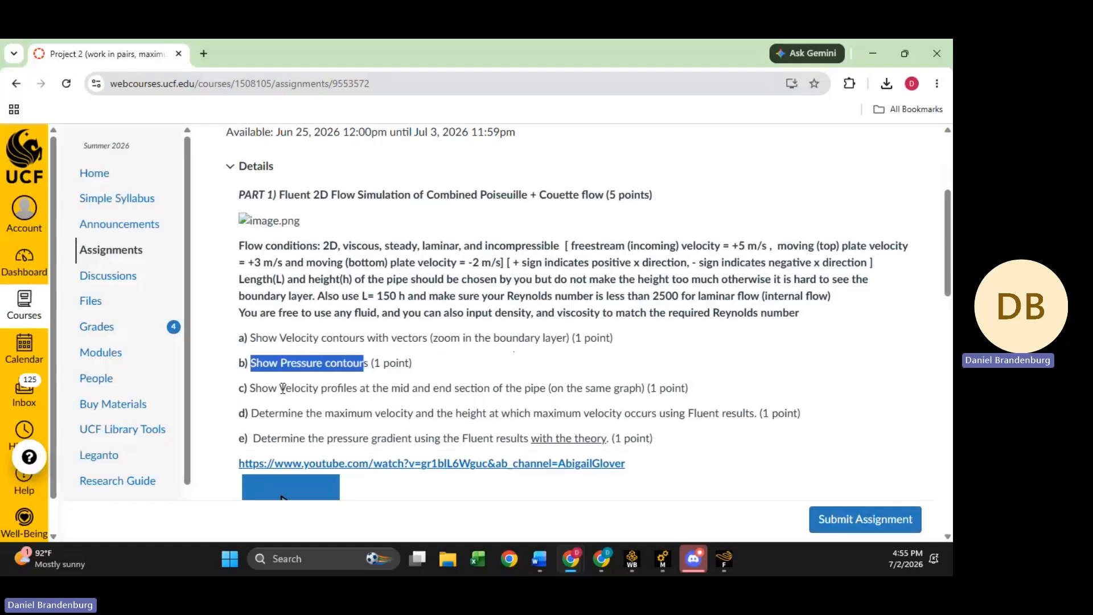
drag(251, 388, 367, 388)
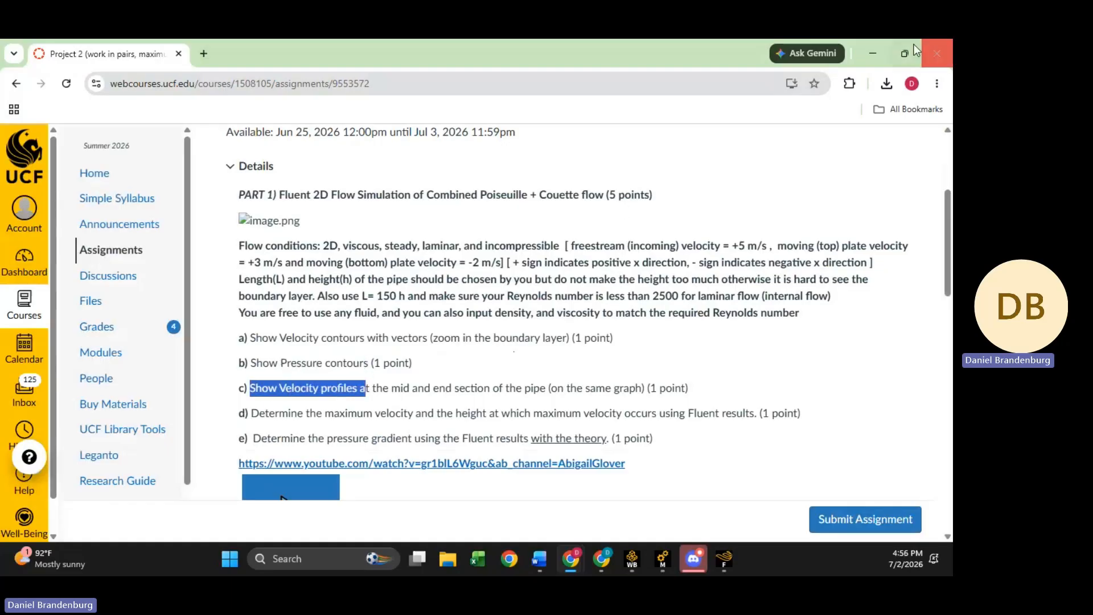
click(871, 53)
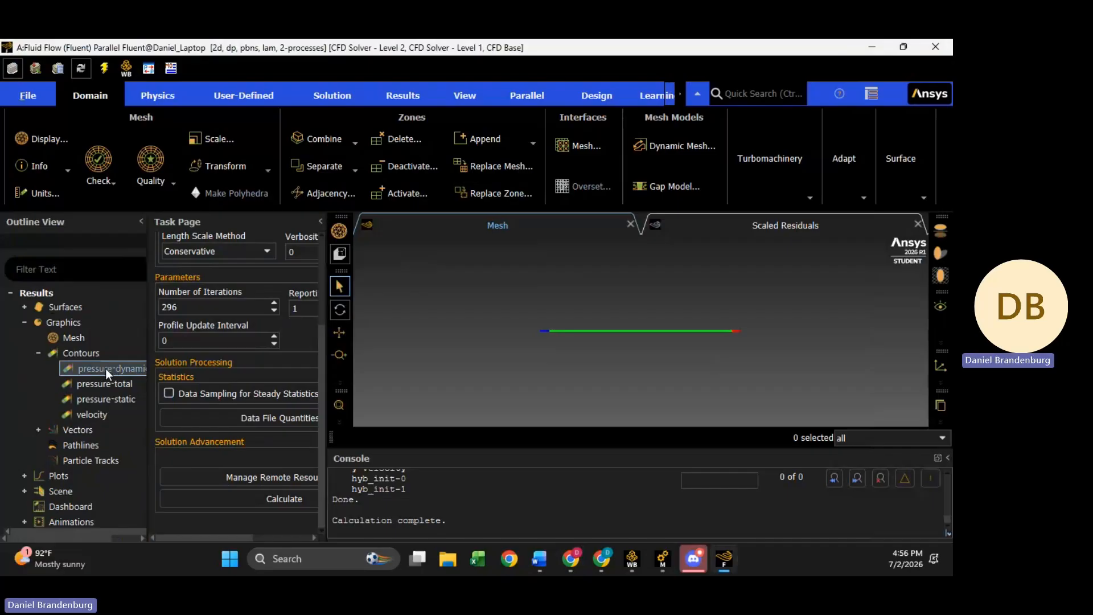
Display the saved pressure-dynamic contour plot and inspect the dynamic pressure near the channel inlet
double_click(105, 368)
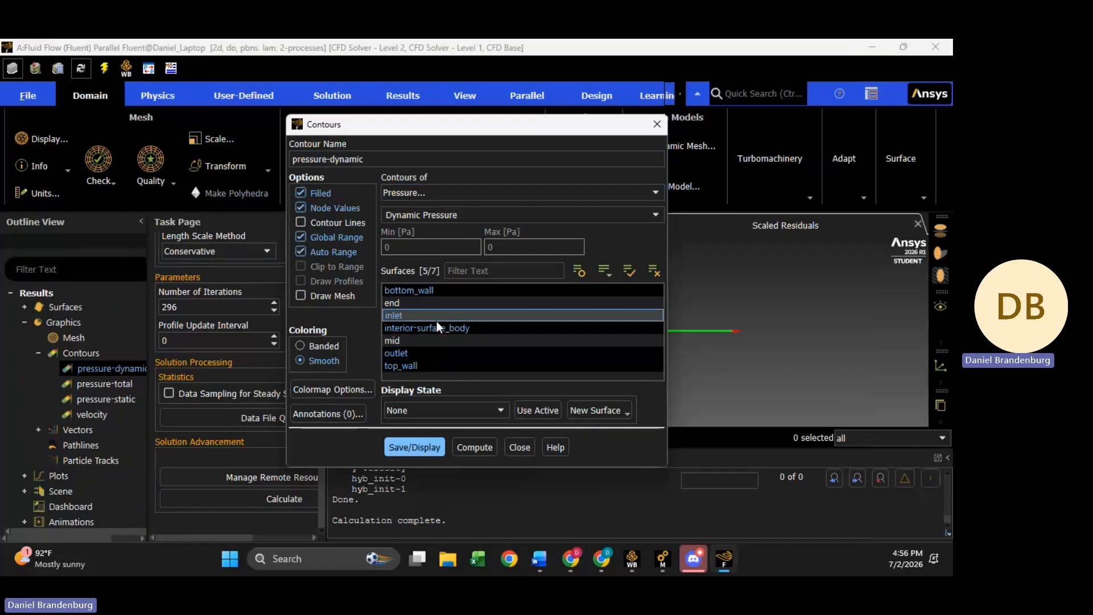
click(419, 447)
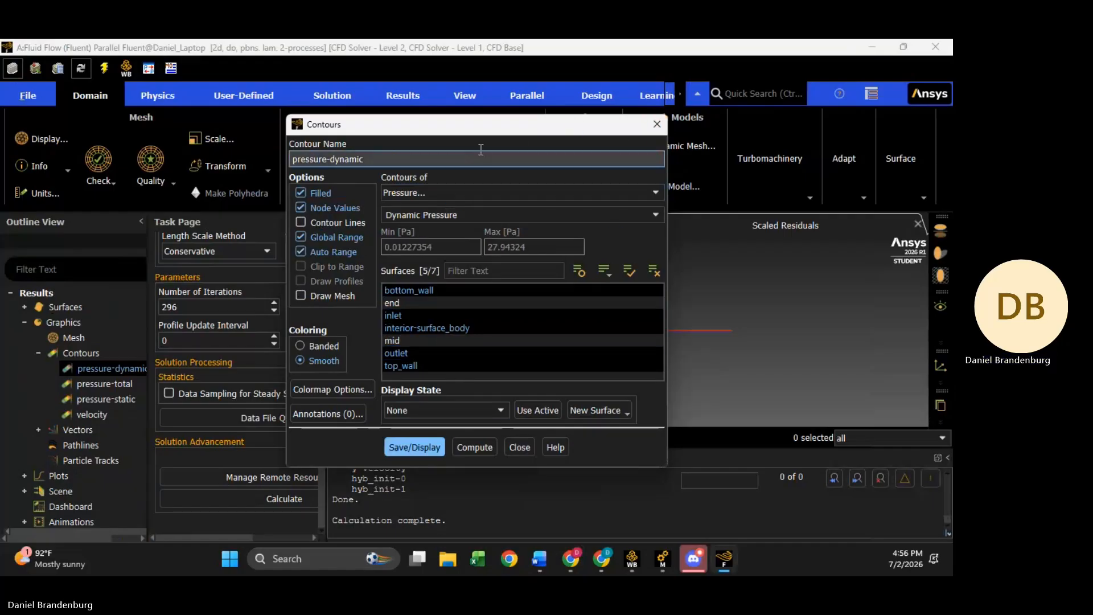
drag(480, 133, 442, 268)
click(615, 261)
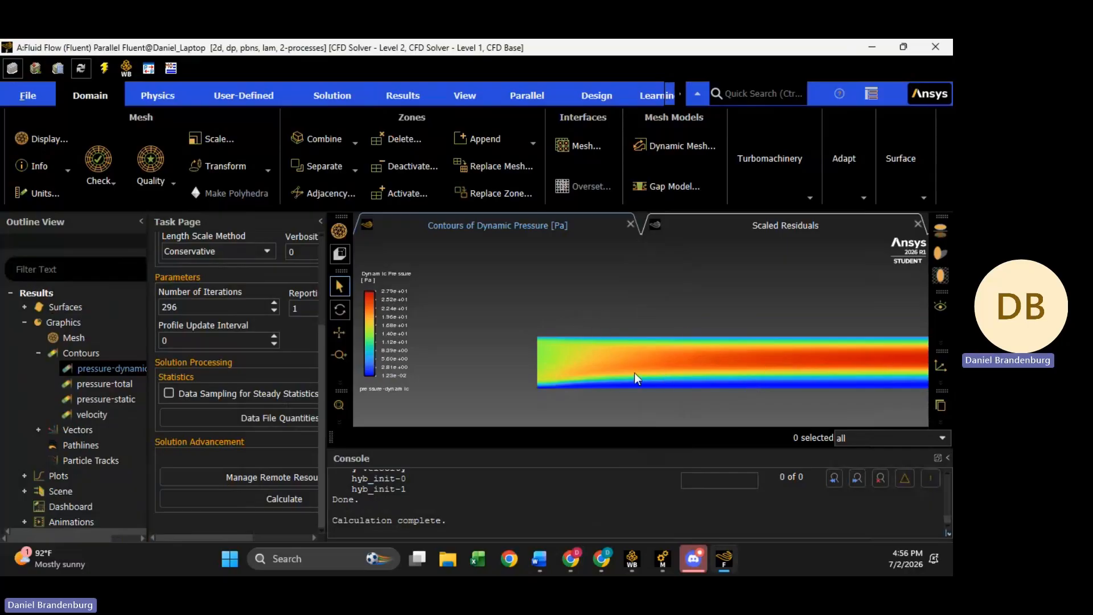
scroll(635, 372, up, 3)
scroll(796, 378, down, 6)
scroll(831, 367, up, 3)
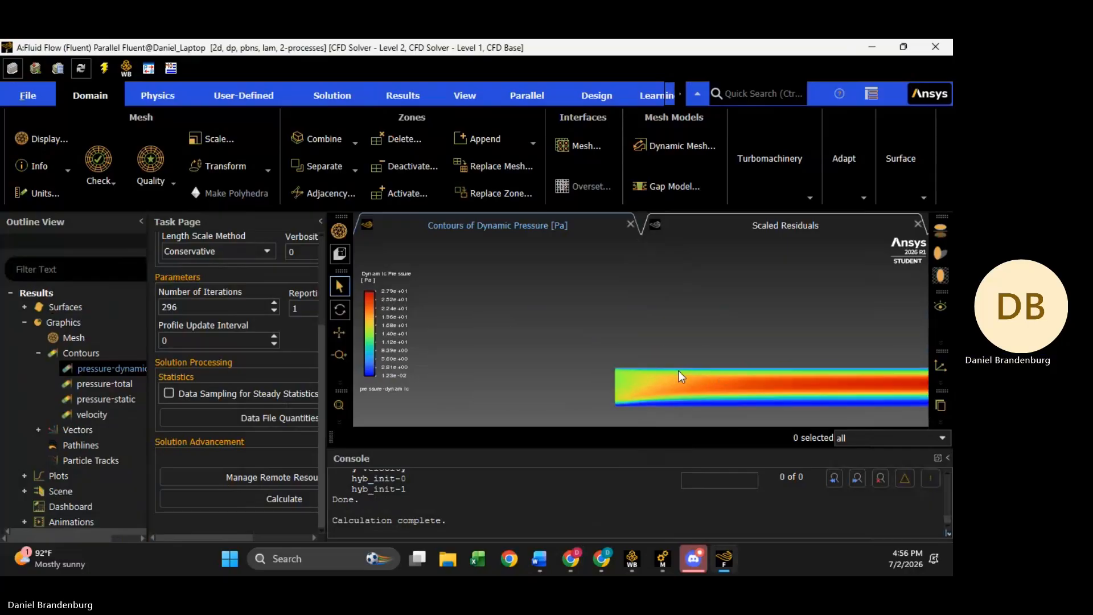
scroll(679, 371, up, 2)
click(339, 333)
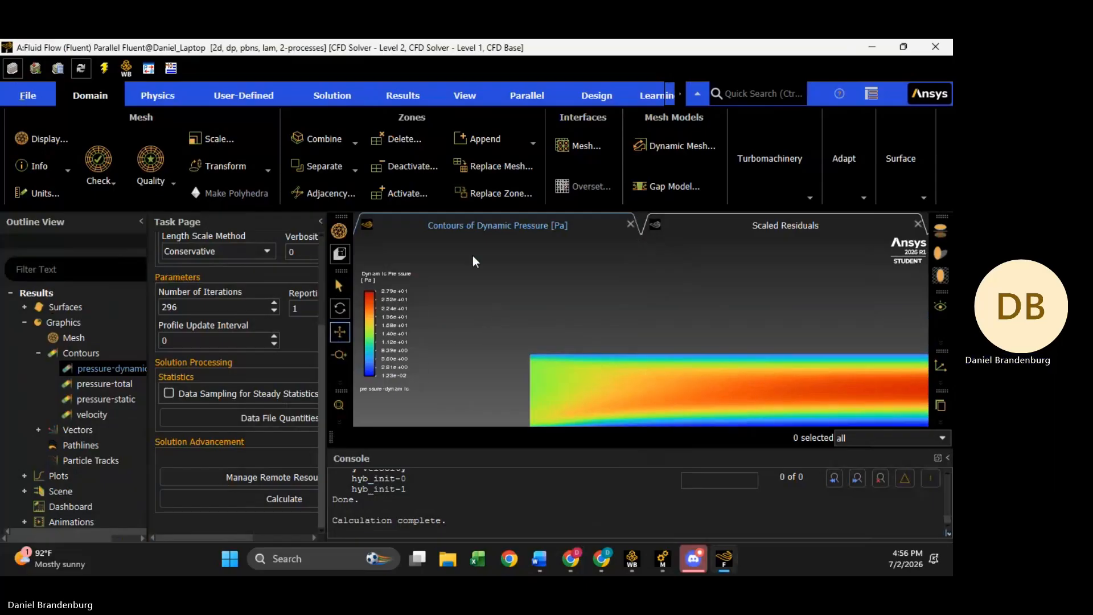
Display the saved pressure-total contour plot and inspect the total pressure along the channel
click(89, 380)
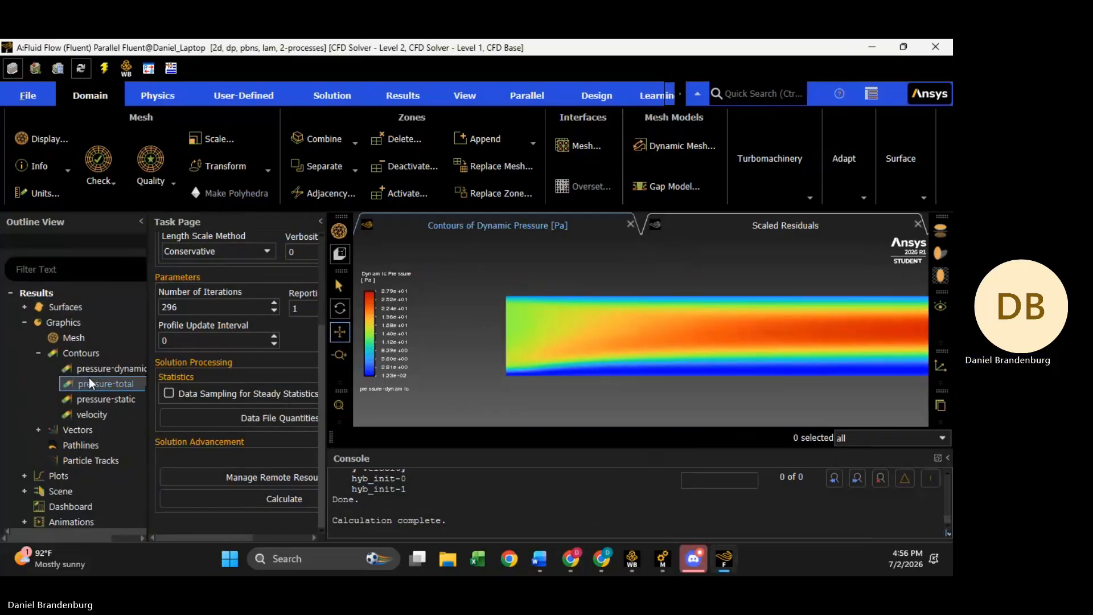
double_click(89, 379)
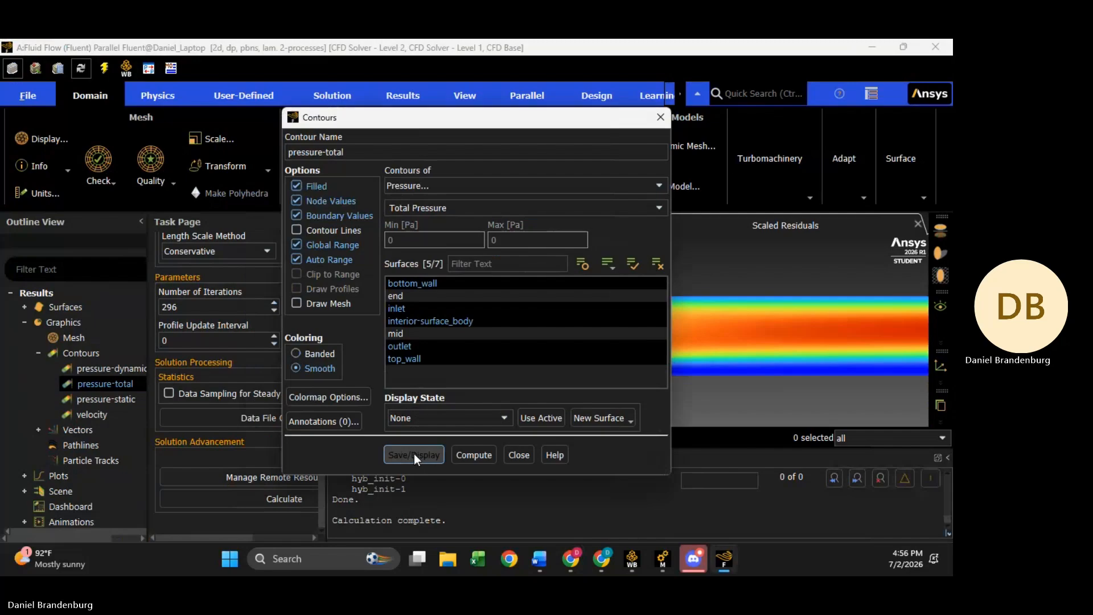
click(415, 453)
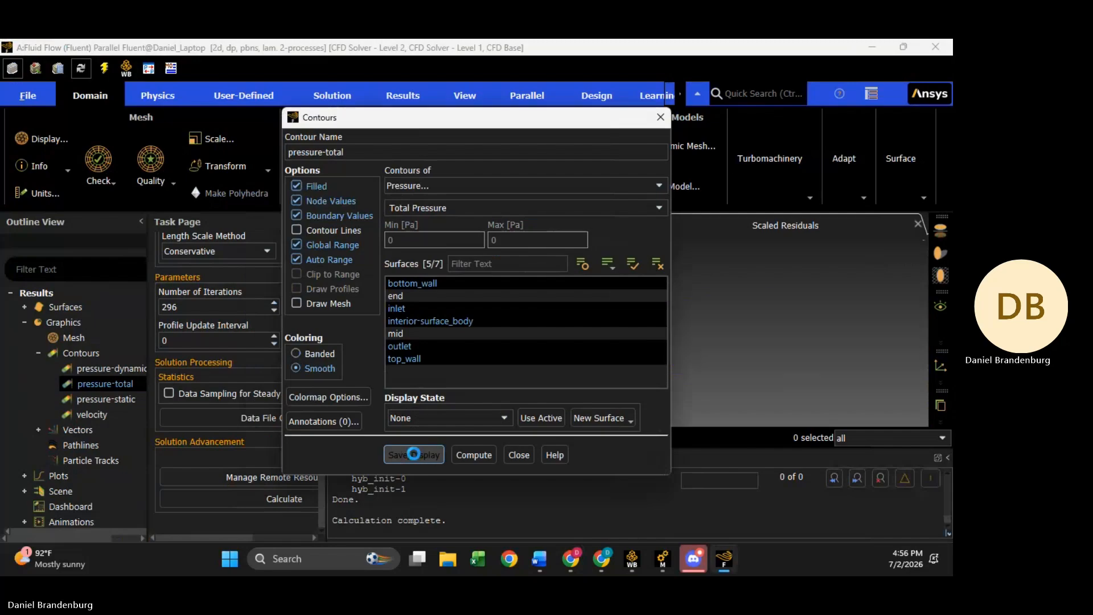
click(669, 116)
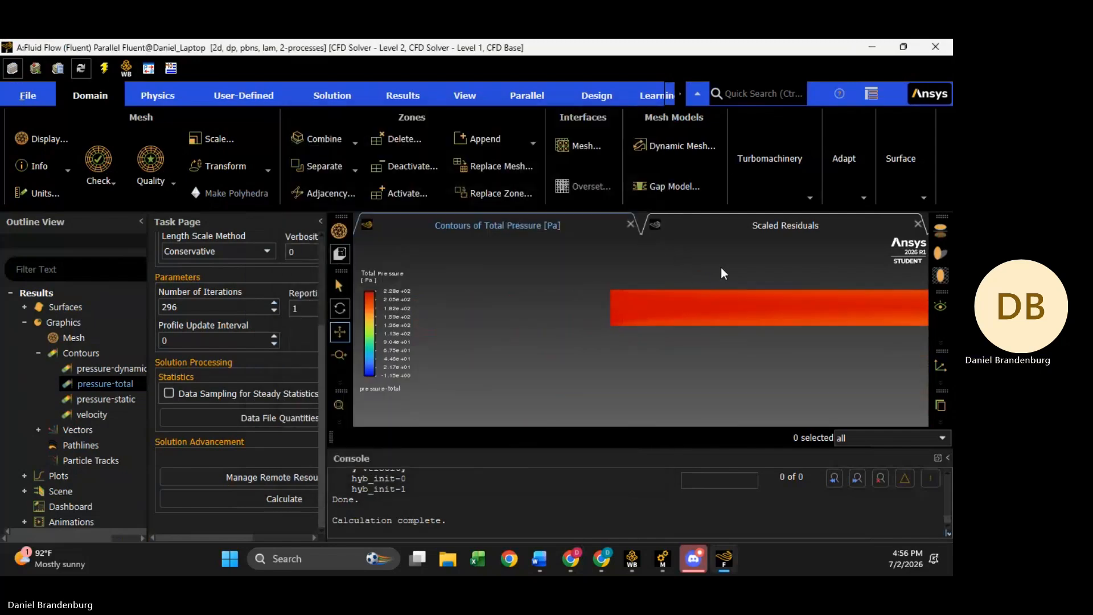
drag(896, 347, 542, 346)
drag(855, 341, 722, 332)
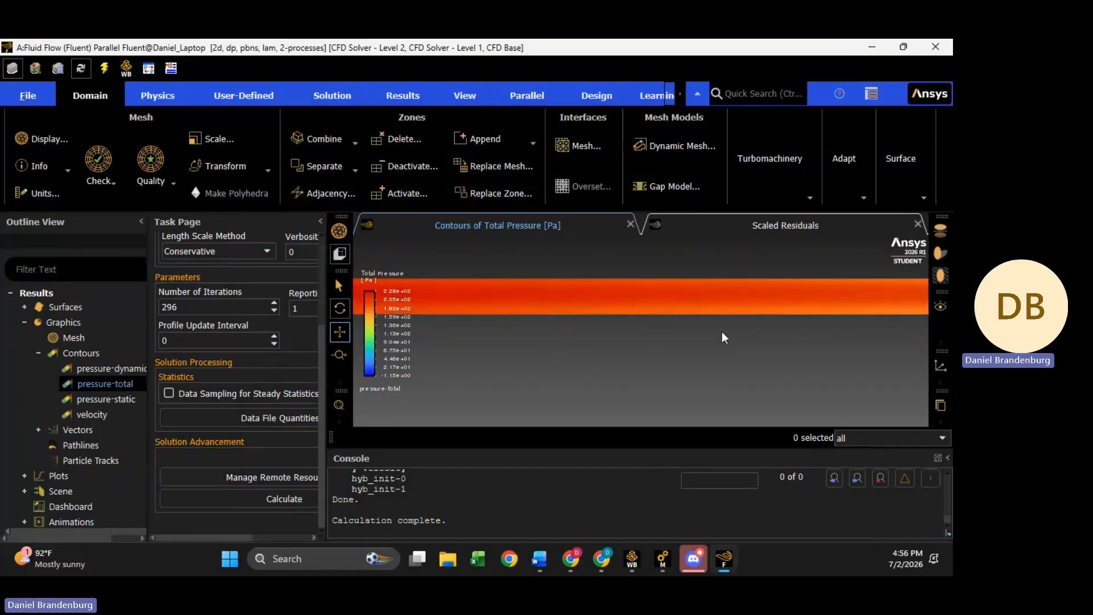
Follow the total pressure contours downstream through the channel toward the outlet, comparing the colours with the legend
scroll(729, 329, up, 2)
scroll(729, 329, down, 3)
drag(782, 296, 630, 330)
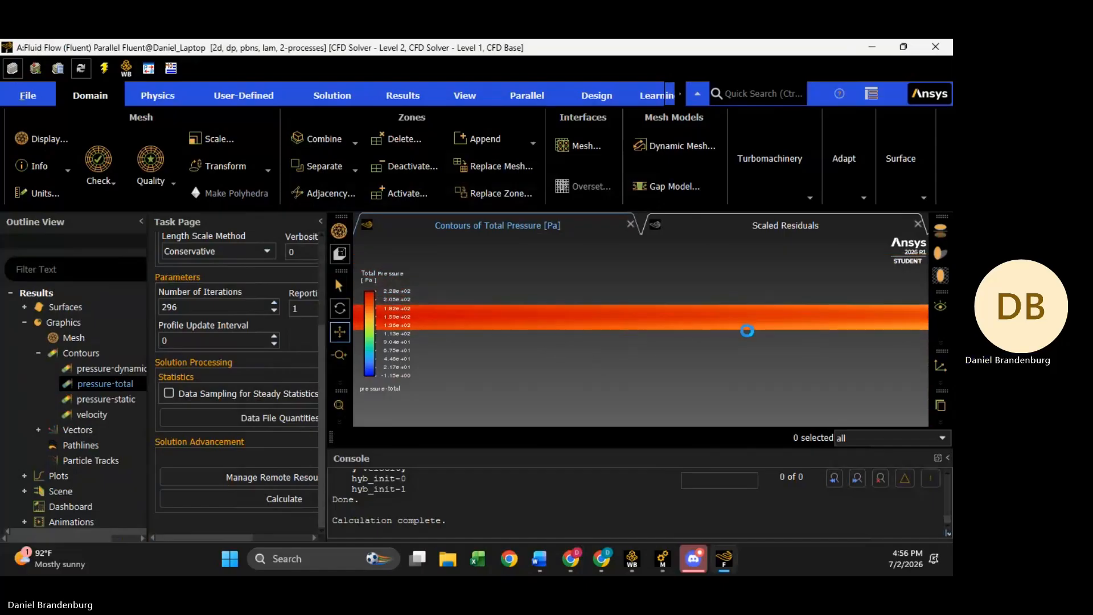
drag(747, 331, 514, 322)
drag(786, 312, 657, 337)
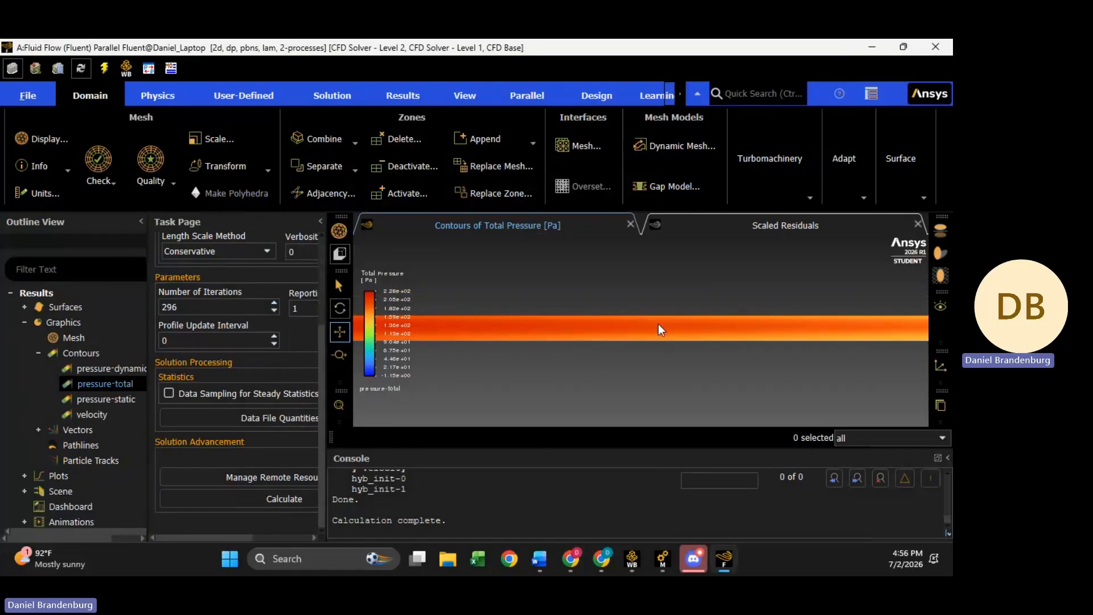
drag(743, 322, 435, 321)
drag(758, 347, 630, 324)
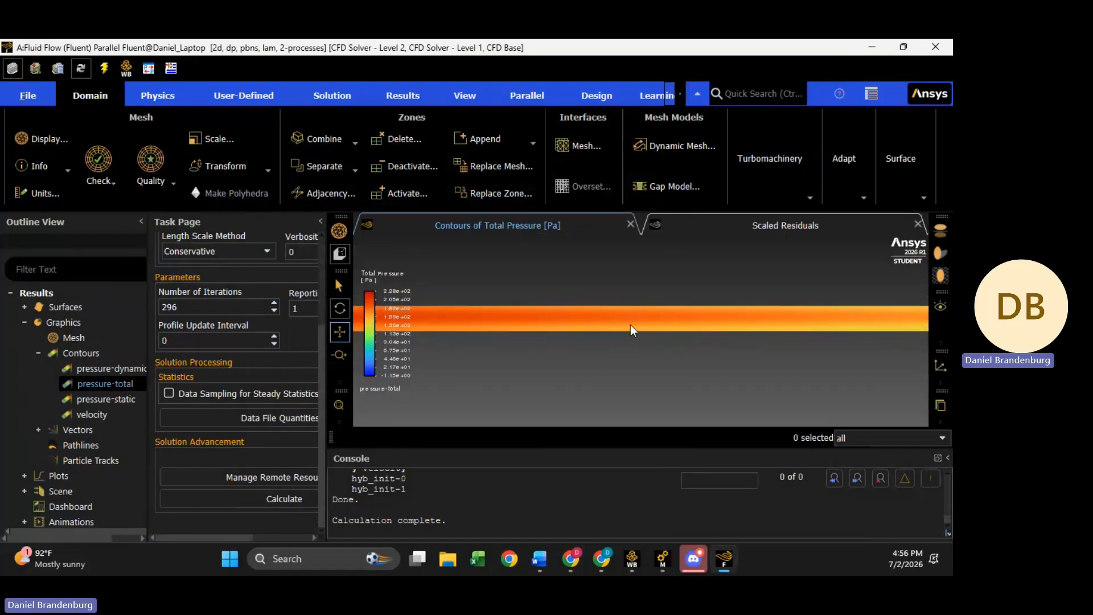
drag(786, 323, 524, 335)
mouse_move(768, 373)
mouse_down()
mouse_move(640, 295)
mouse_move(484, 297)
mouse_up()
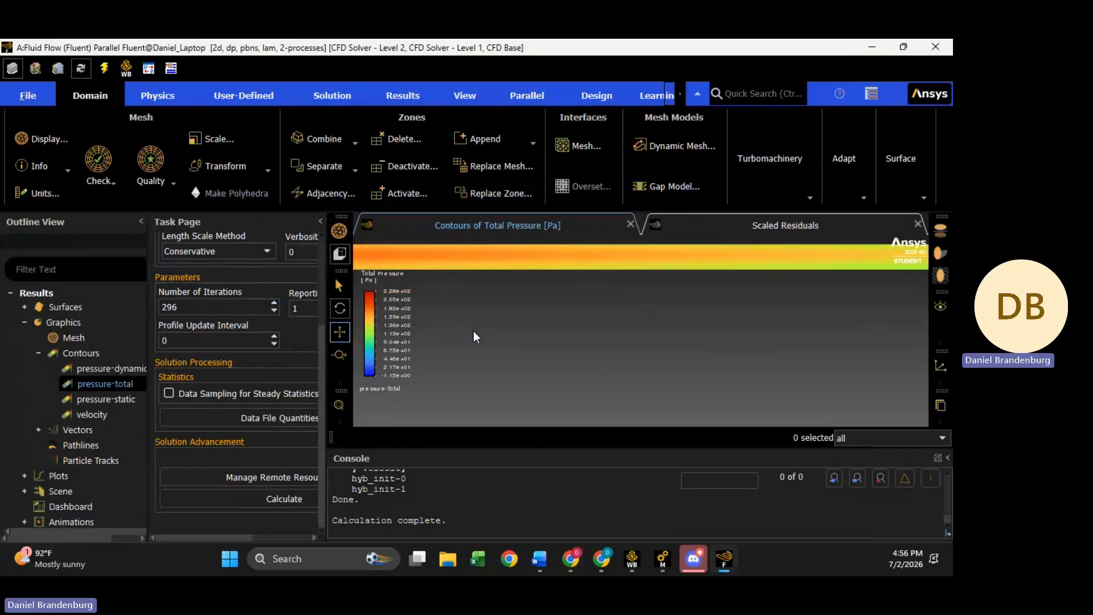
mouse_move(752, 267)
mouse_down()
mouse_move(607, 287)
mouse_move(564, 319)
mouse_move(509, 313)
mouse_up()
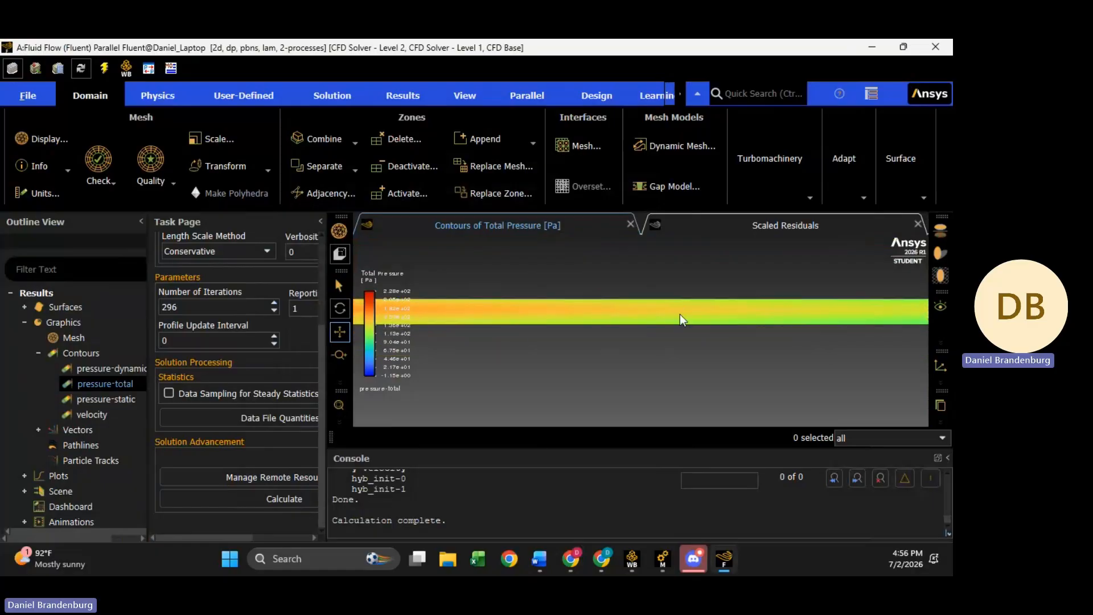
mouse_move(680, 313)
mouse_down()
mouse_move(606, 333)
mouse_move(621, 343)
mouse_move(385, 271)
mouse_up()
drag(672, 336, 578, 340)
drag(763, 275, 513, 298)
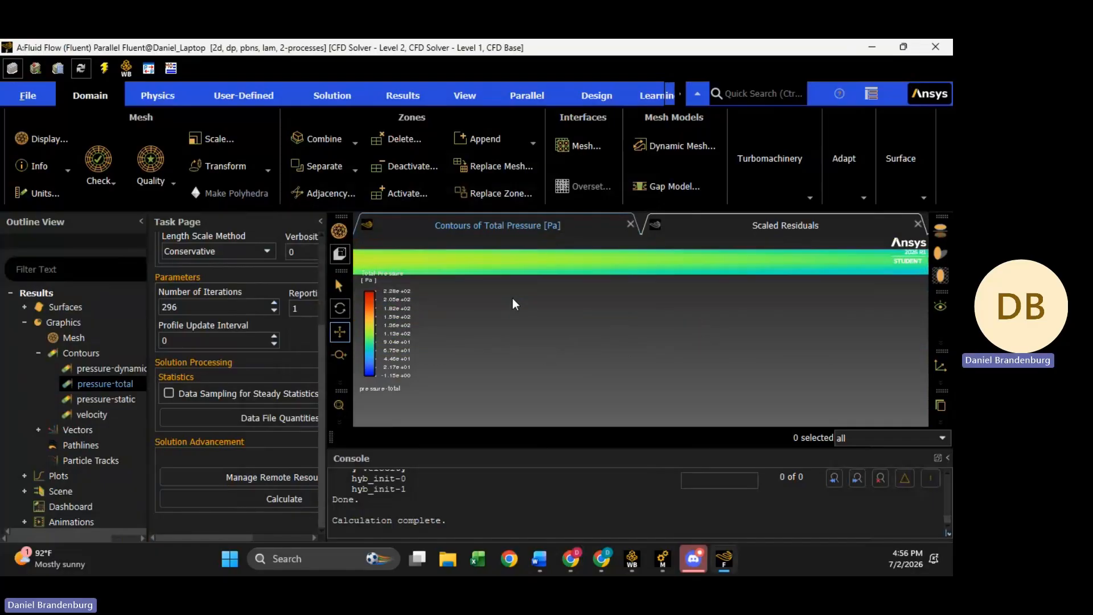
drag(683, 339, 548, 330)
mouse_move(701, 280)
mouse_down()
mouse_move(659, 305)
mouse_move(427, 300)
mouse_up()
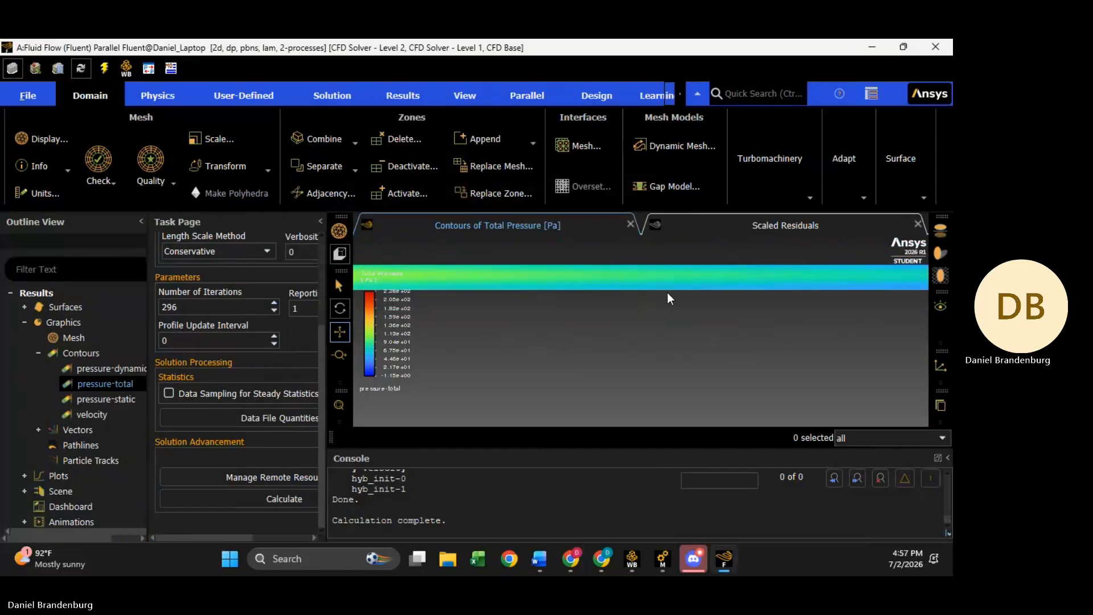
drag(668, 293, 432, 319)
drag(666, 364, 549, 346)
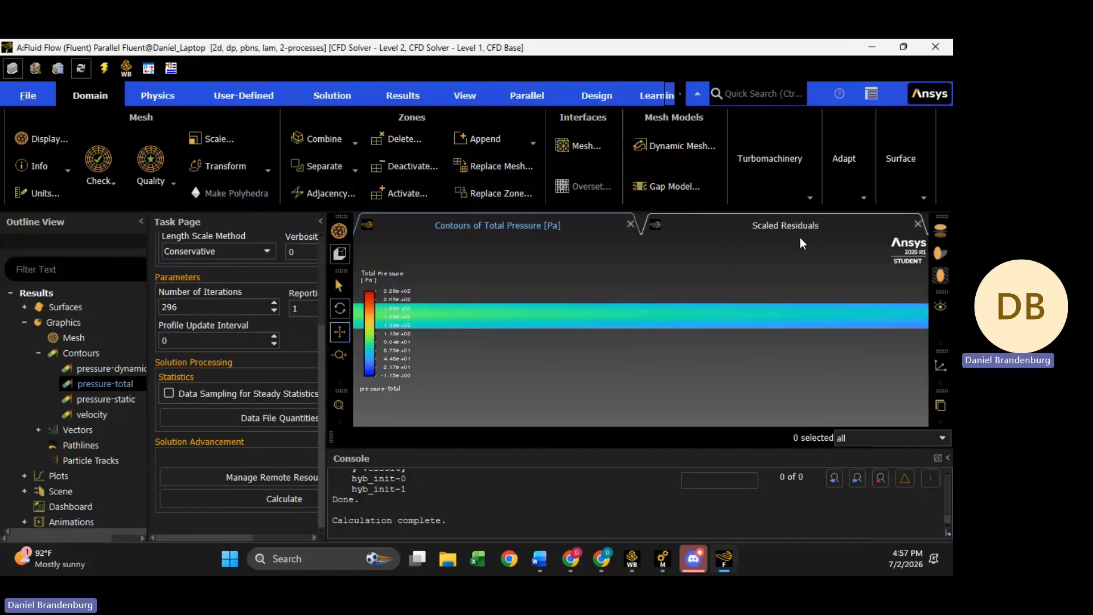
Display the saved pressure-static contour plot and inspect the static pressure over the full channel and close up
click(97, 403)
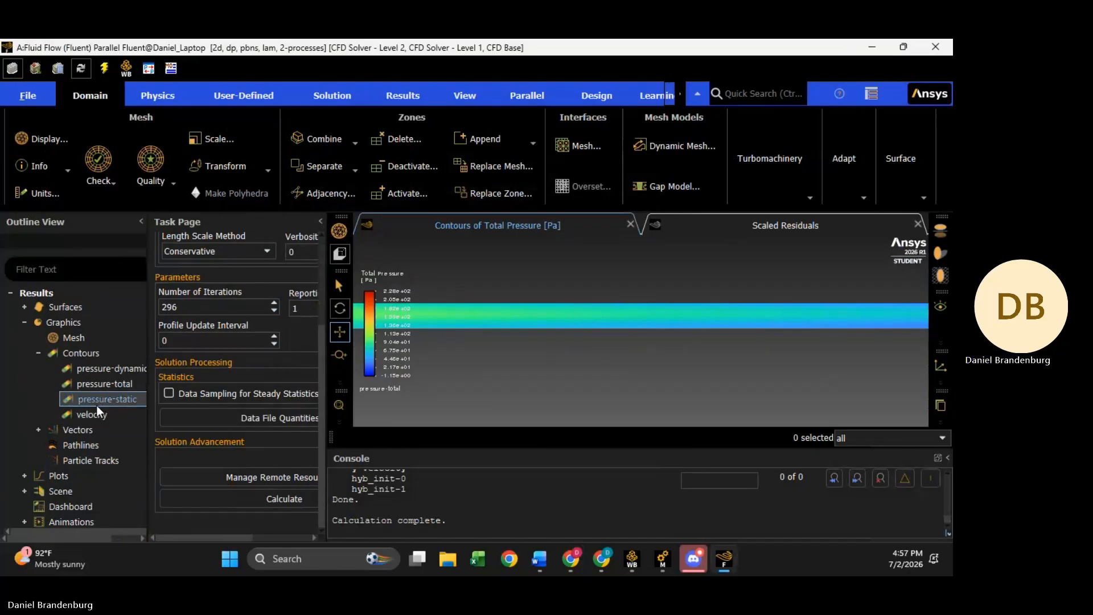
double_click(98, 404)
click(423, 454)
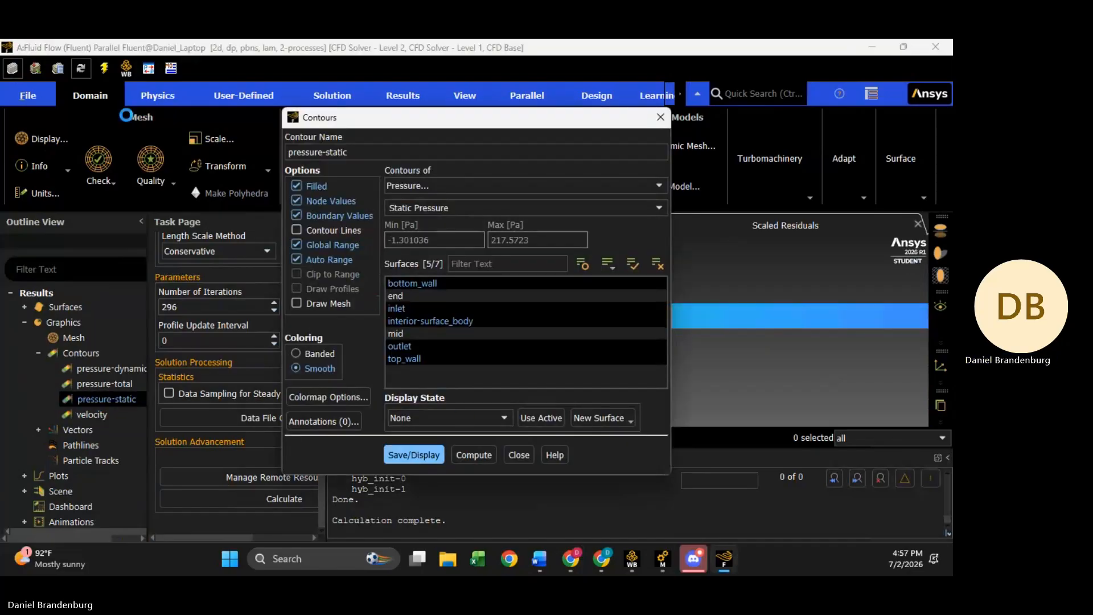
click(659, 118)
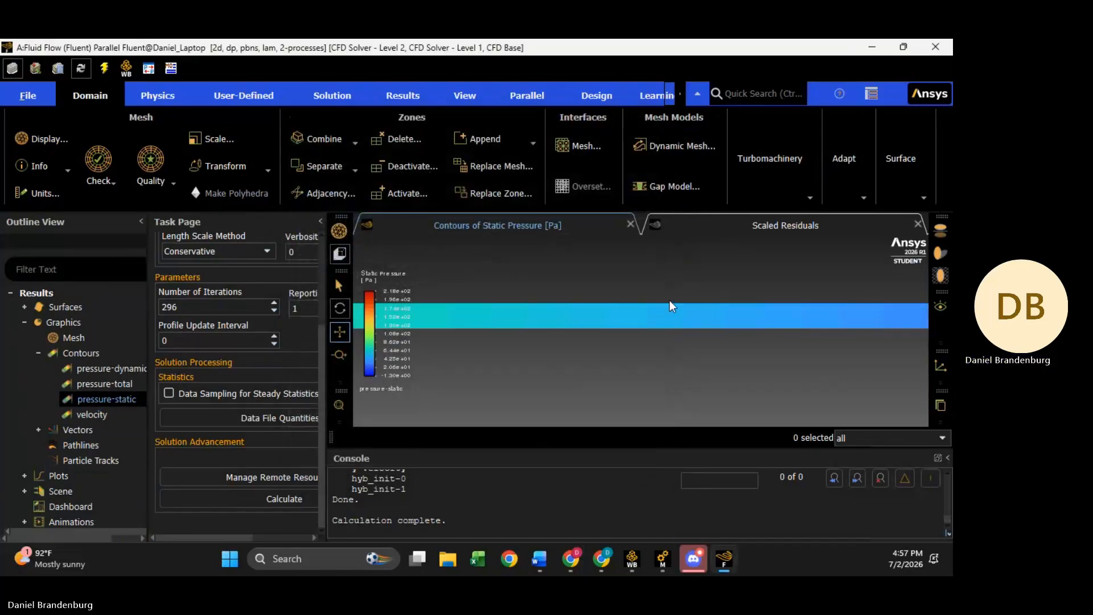
click(339, 405)
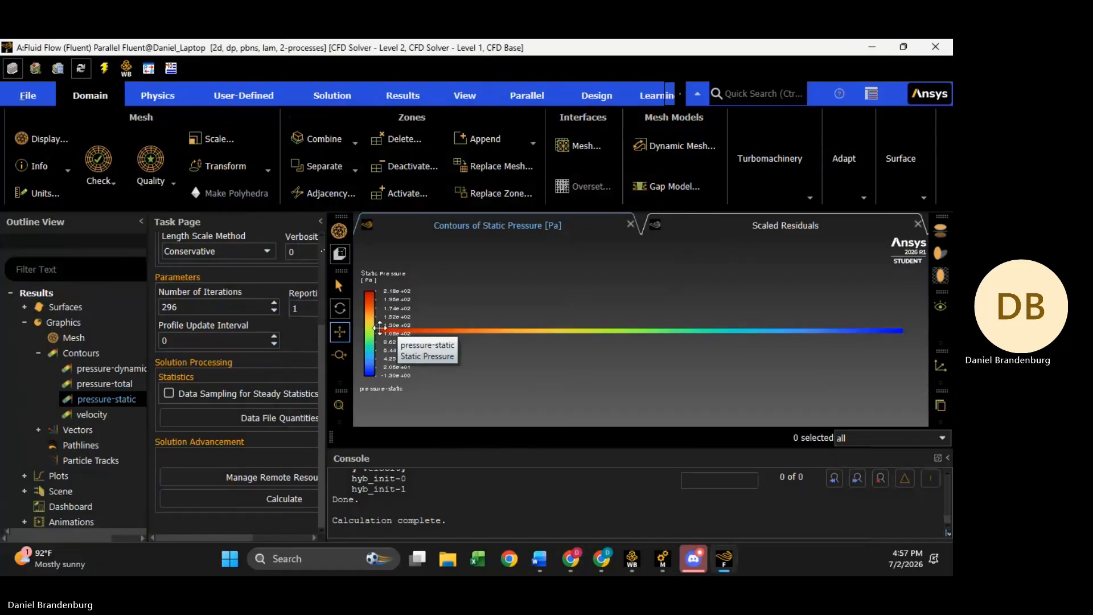
scroll(475, 331, up, 5)
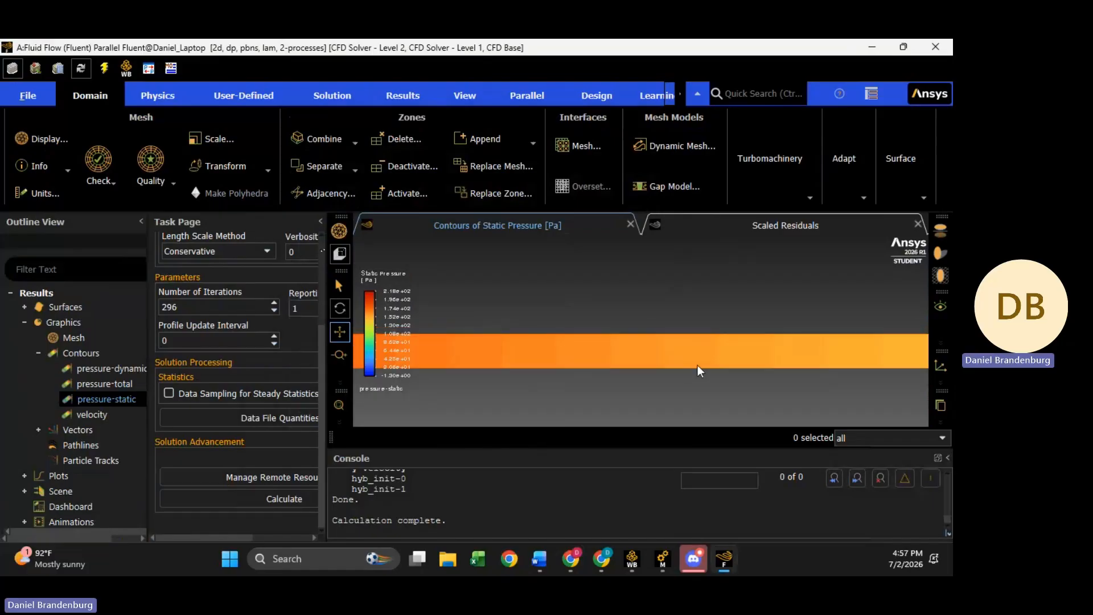
scroll(756, 340, up, 2)
drag(756, 339, 613, 313)
Display the saved velocity contour plot and inspect the velocity magnitude at the channel inlet and farther downstream
click(97, 416)
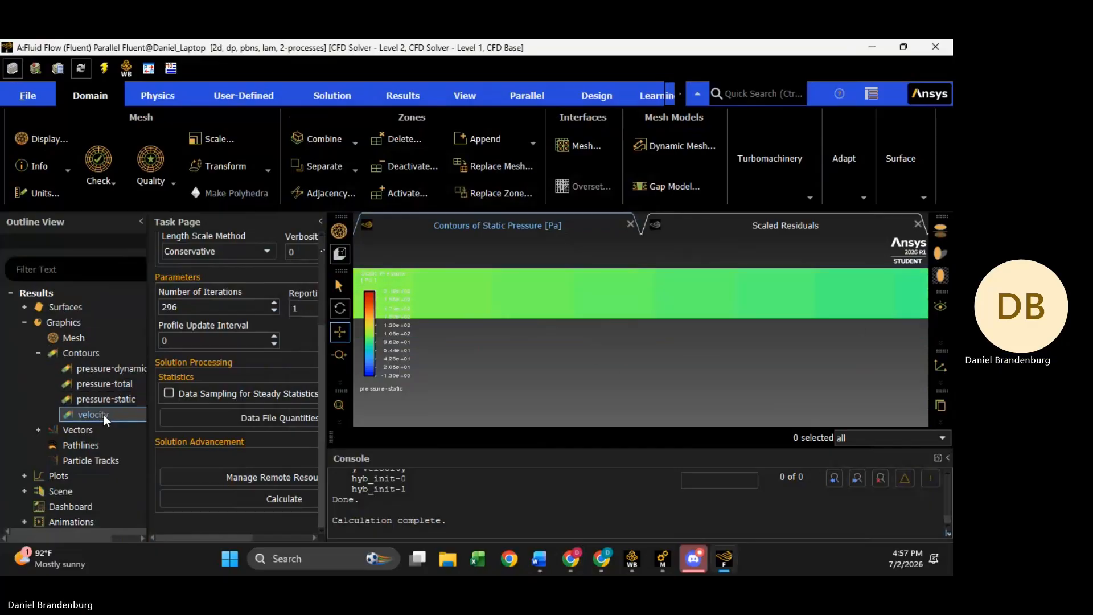
double_click(105, 419)
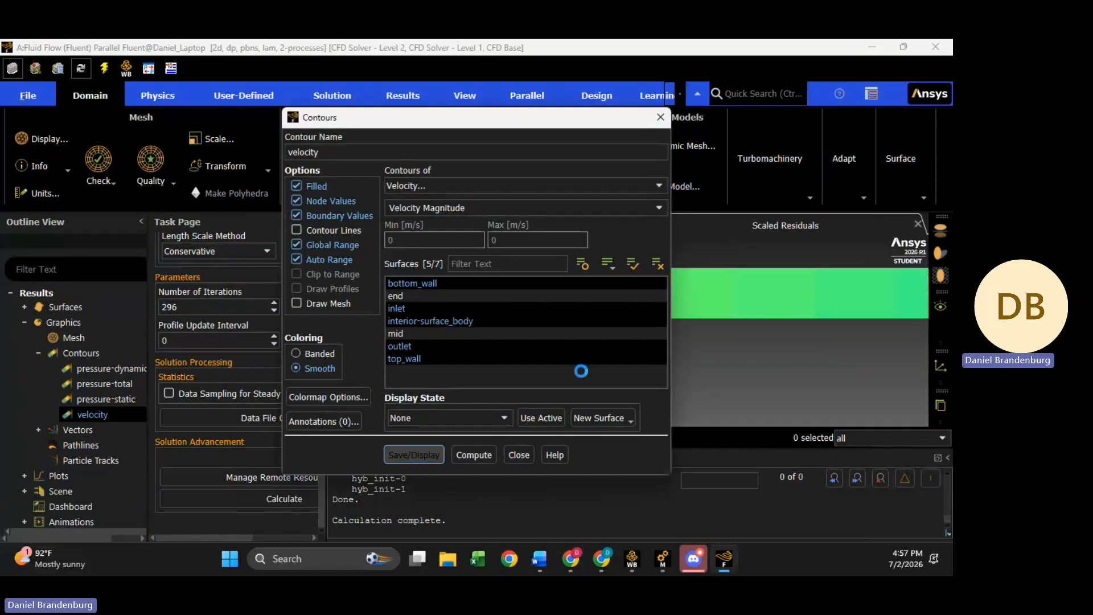
click(660, 118)
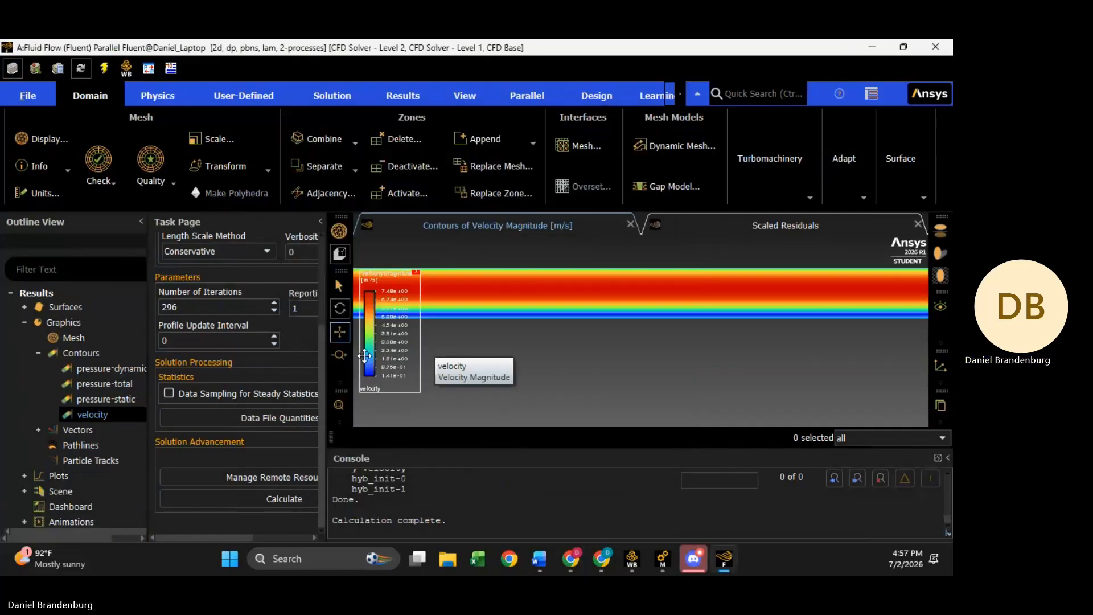
click(337, 405)
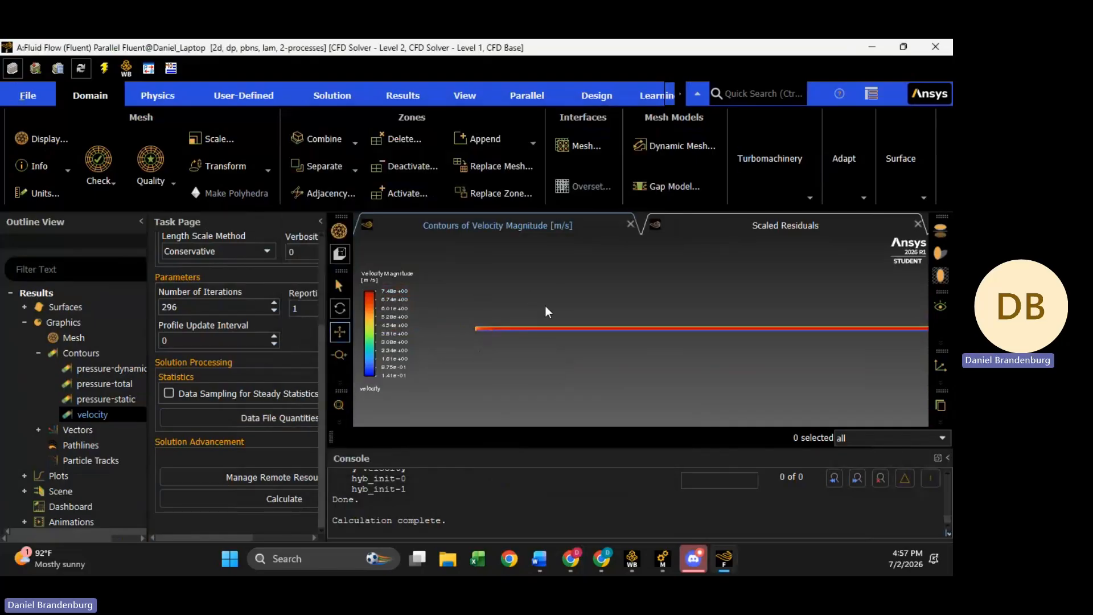
scroll(549, 331, up, 6)
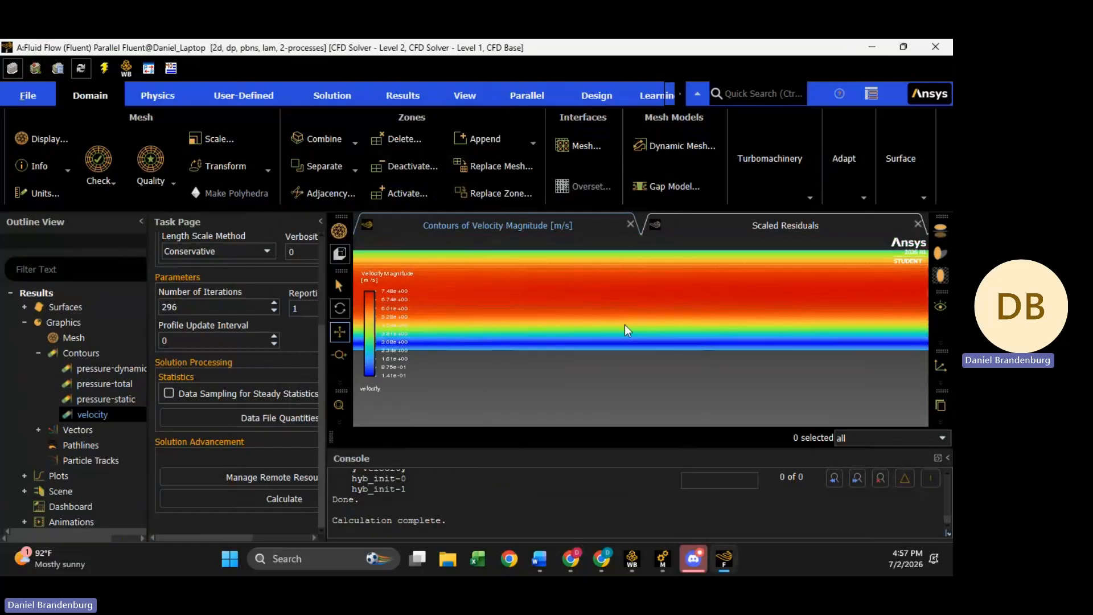
drag(507, 306, 740, 320)
drag(618, 342, 684, 328)
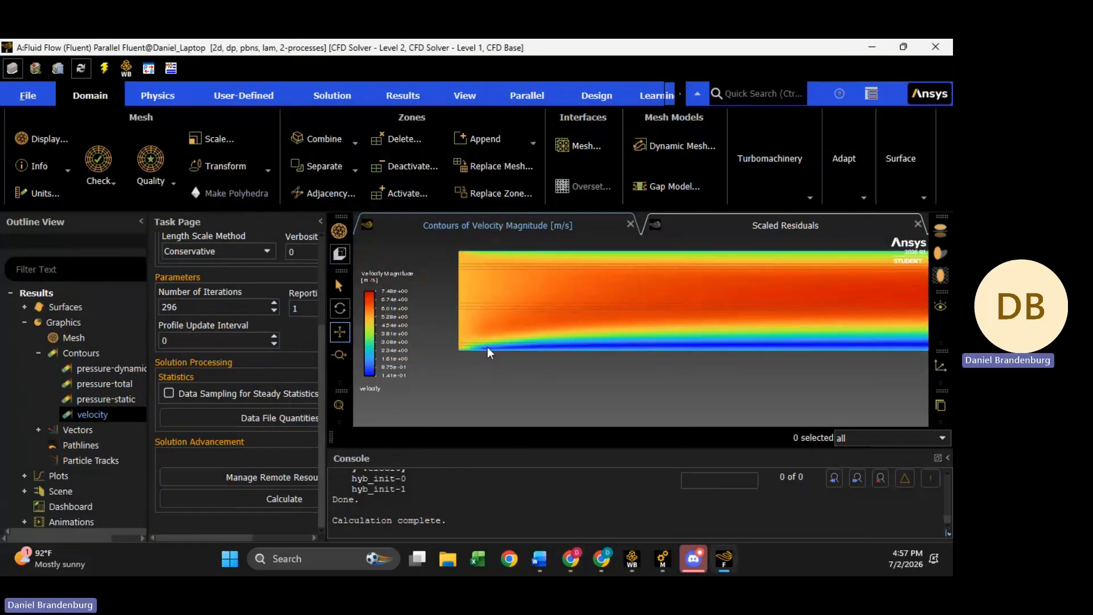
drag(797, 324, 598, 327)
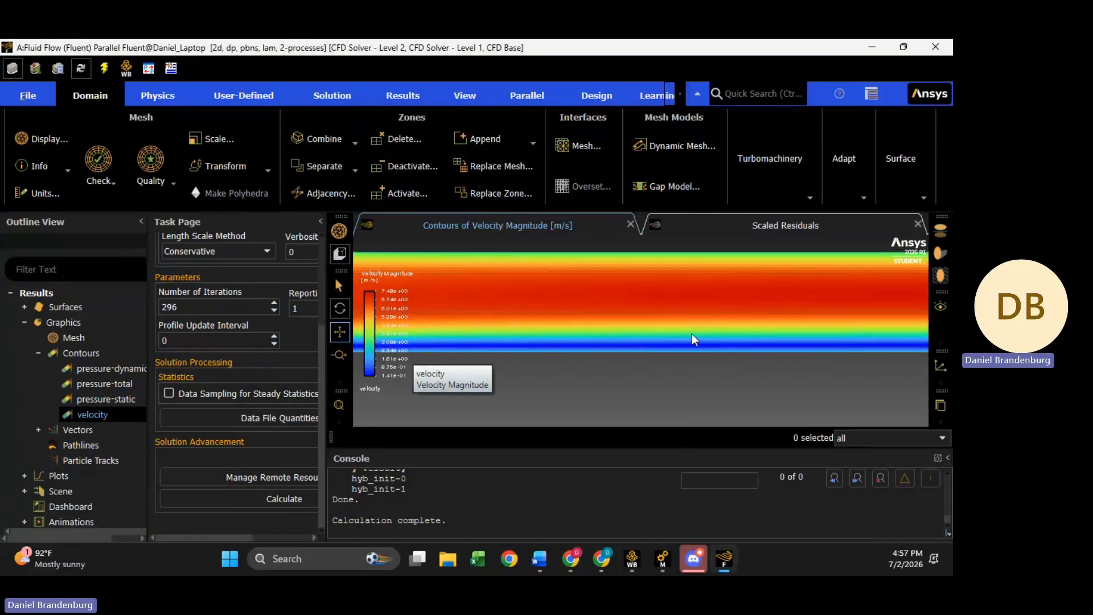
drag(692, 334, 452, 322)
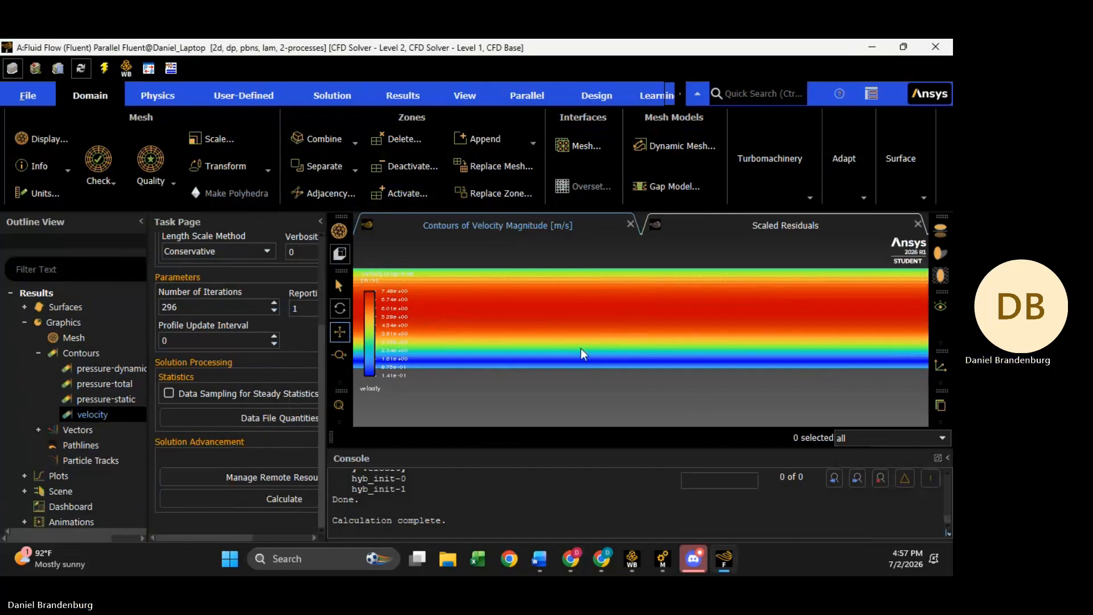
drag(581, 349, 231, 370)
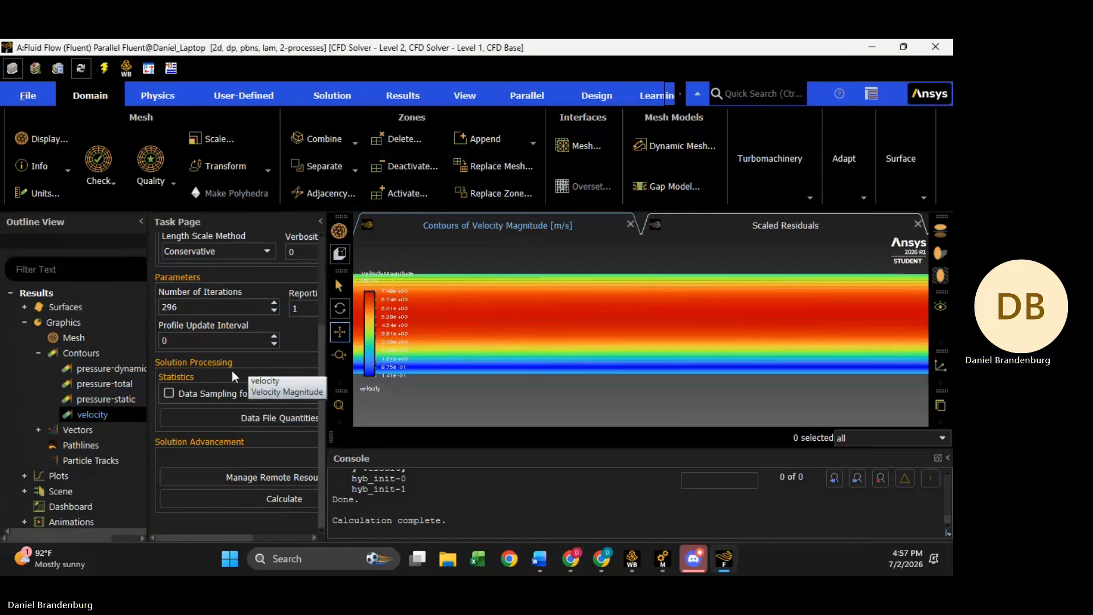
Display the saved velocity-vect vector plot and inspect the vectors in the bottom-wall boundary layer near the inlet
click(38, 430)
click(102, 446)
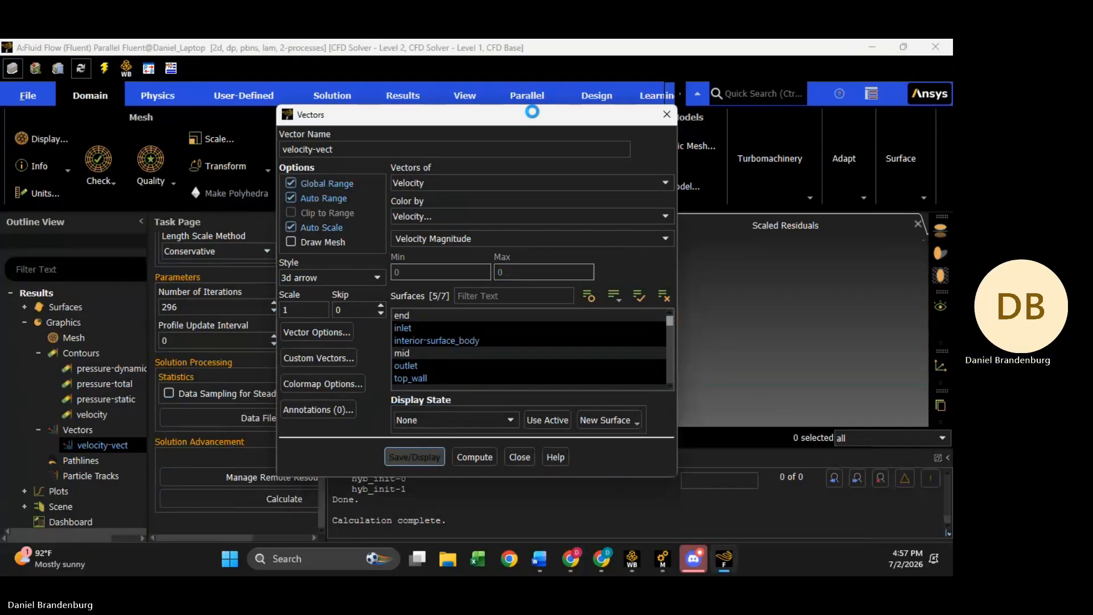
drag(532, 112, 245, 240)
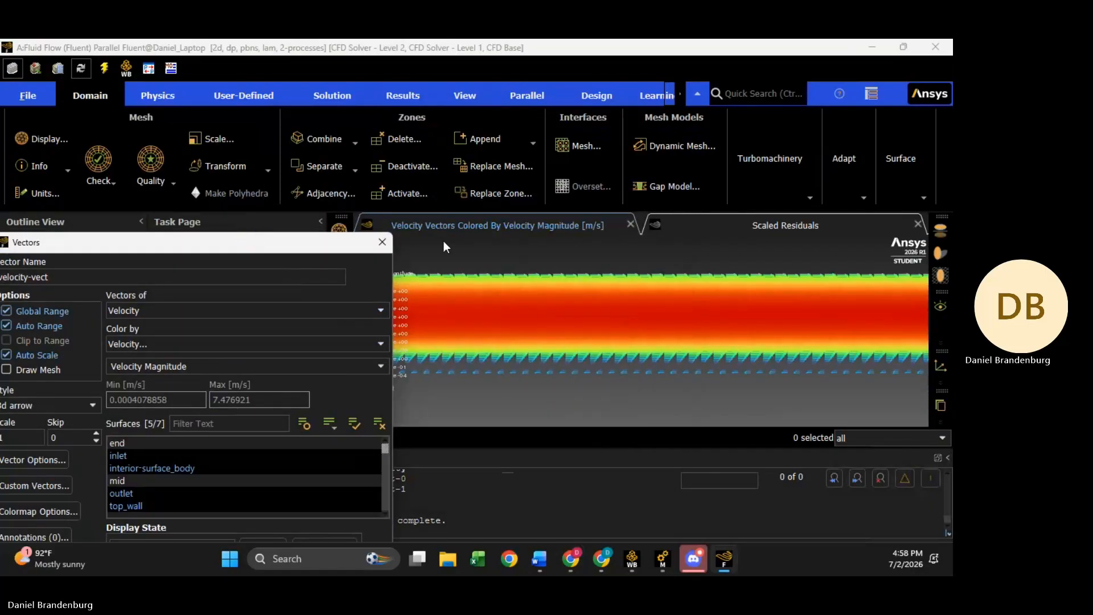
click(382, 242)
drag(498, 370, 511, 325)
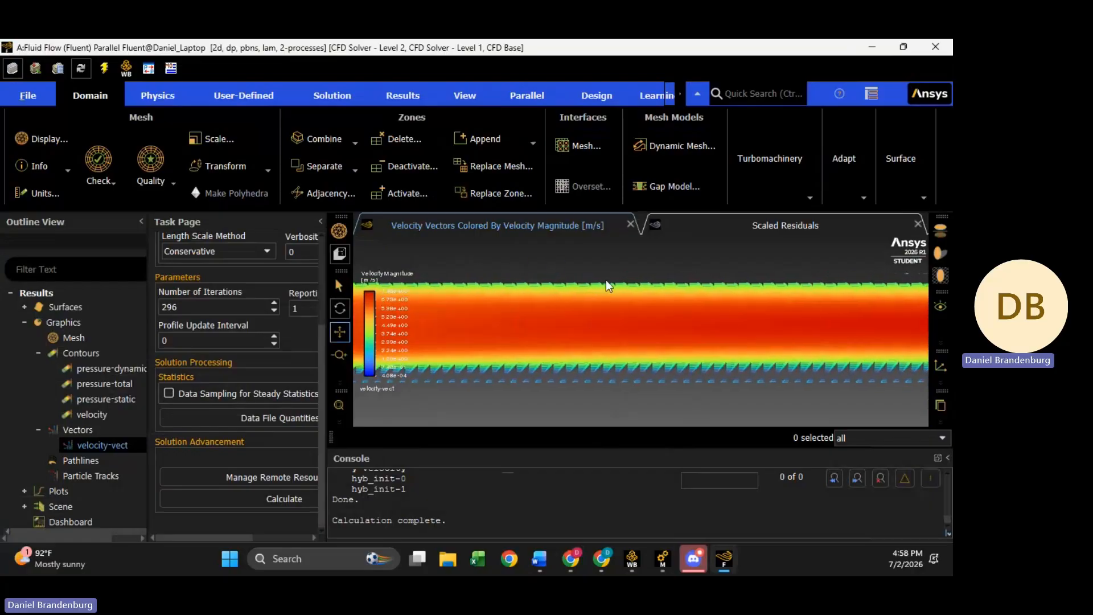
drag(606, 279, 479, 363)
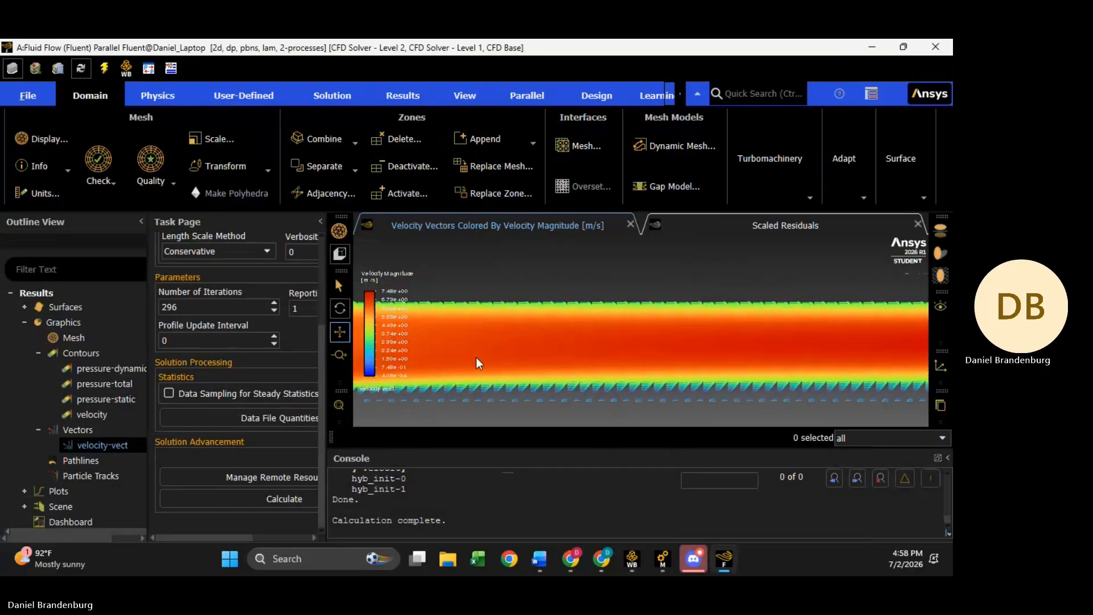
click(337, 409)
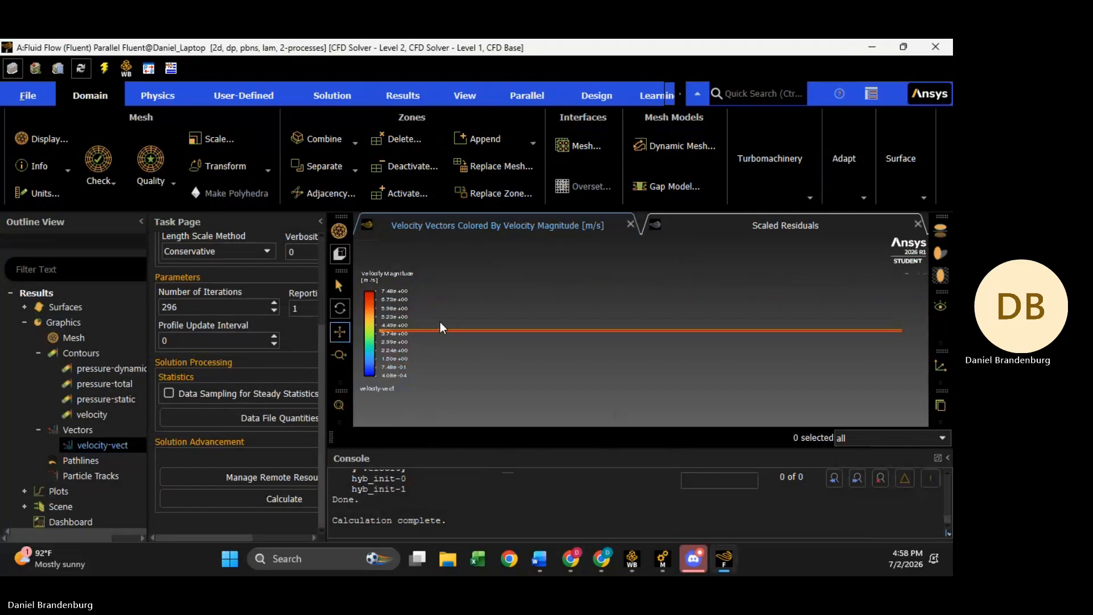
drag(462, 337, 572, 265)
scroll(587, 326, up, 6)
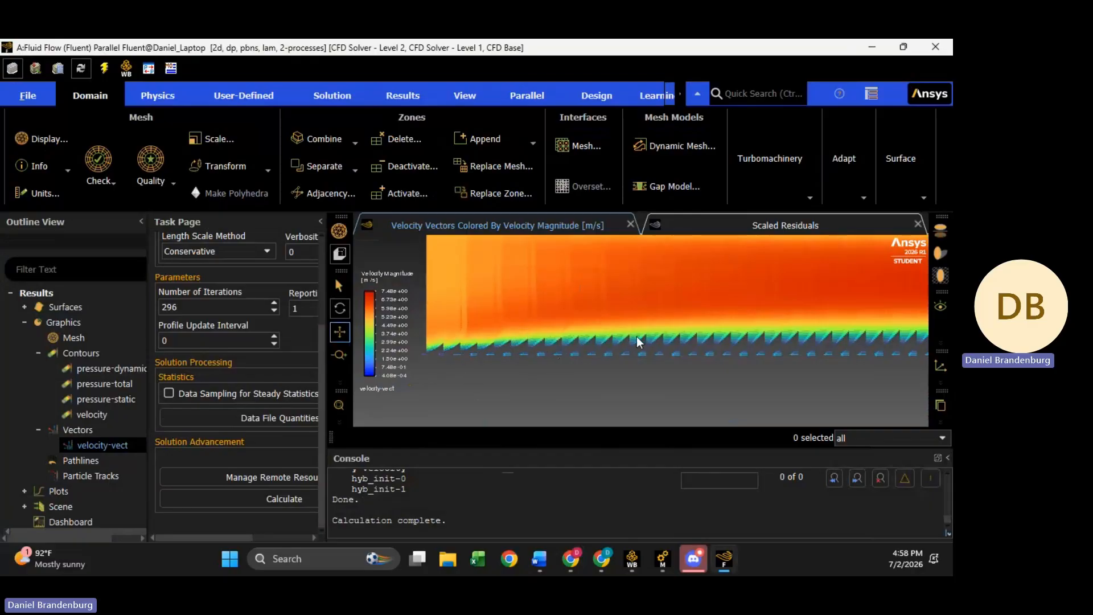
Collapse the saved contour and vector lists, check required item a on the Project 2 assignment page in Chrome, and return to Fluent
click(38, 430)
click(40, 359)
click(38, 357)
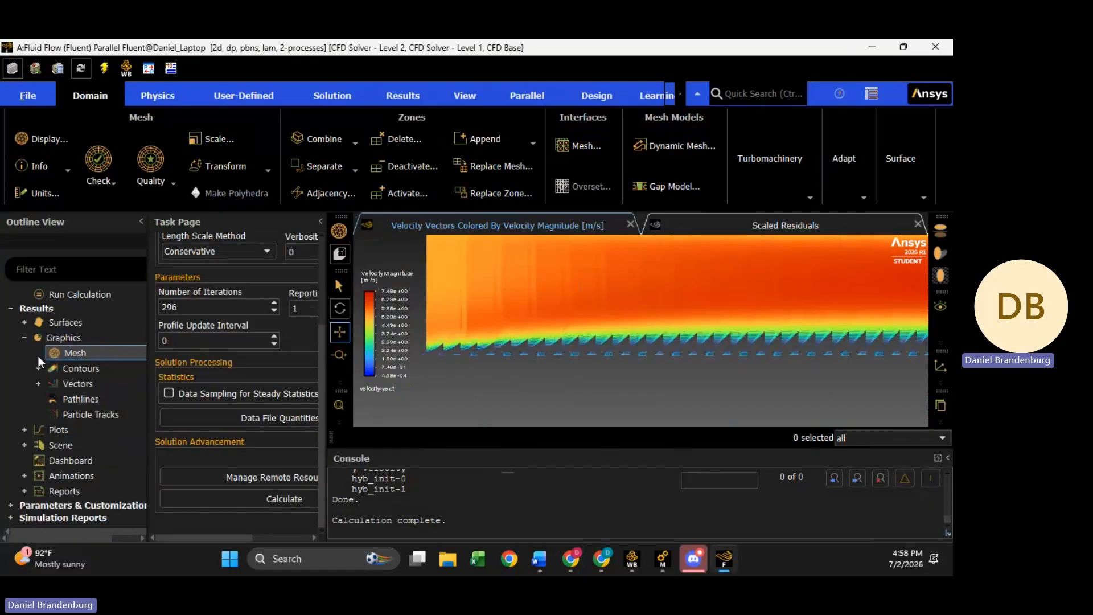
mouse_move(576, 558)
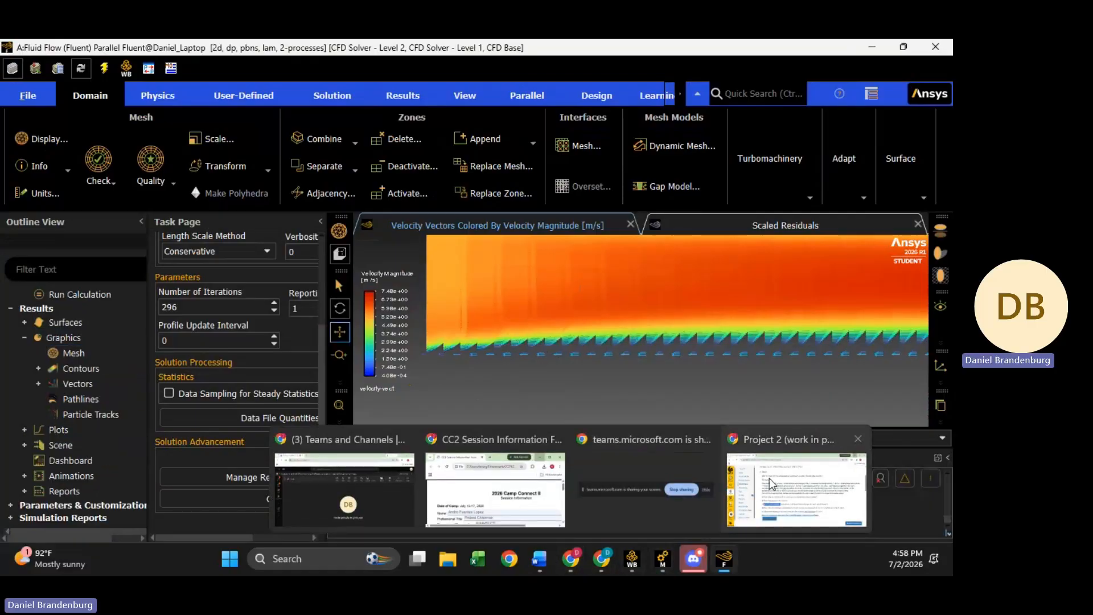
click(778, 483)
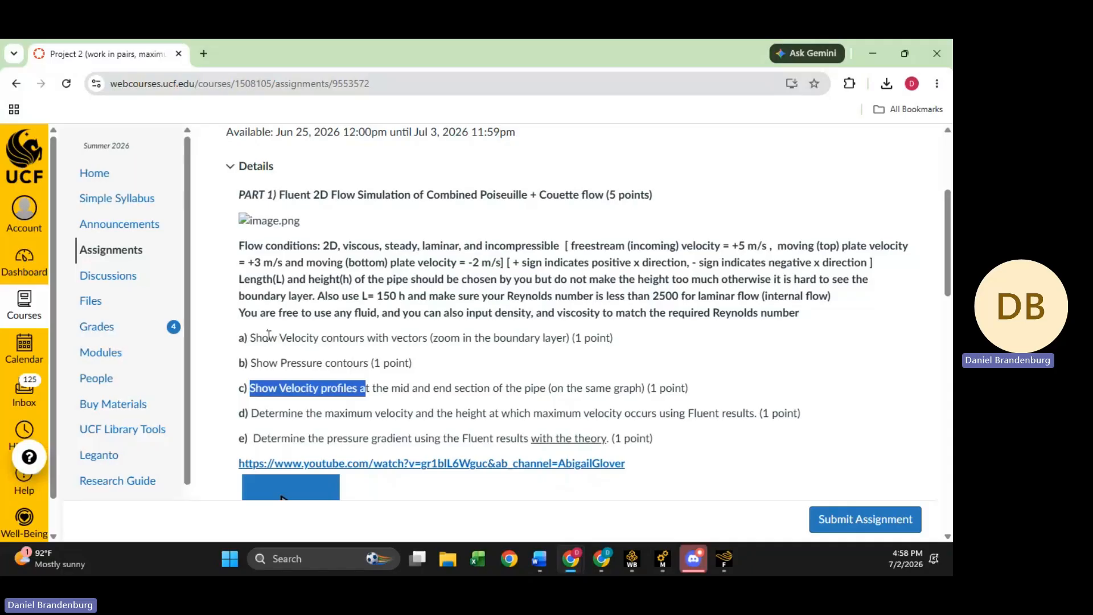
drag(269, 335, 439, 337)
click(871, 55)
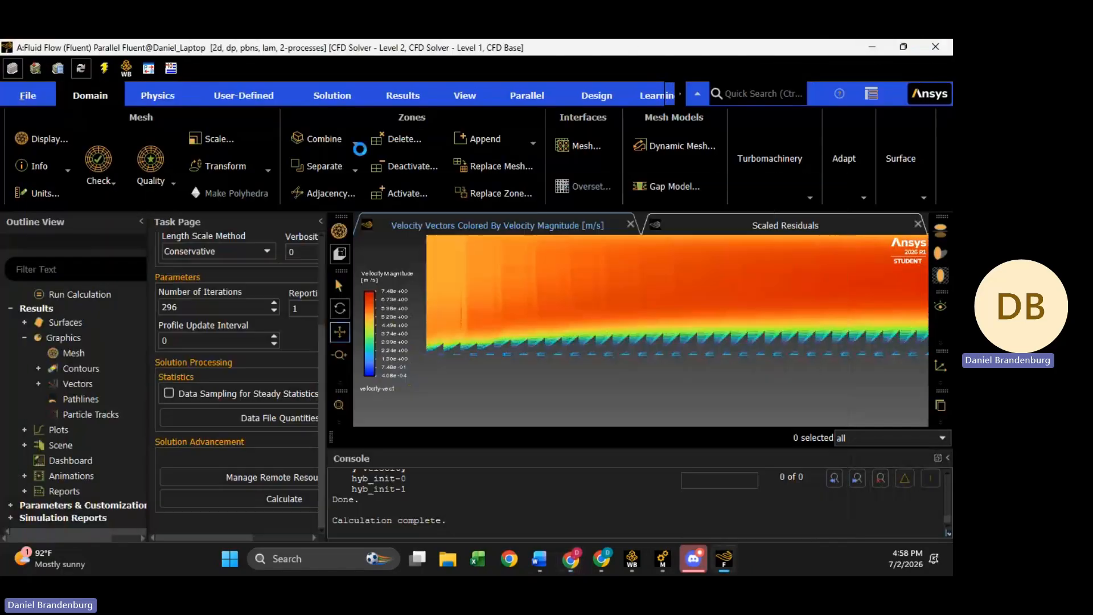
click(24, 445)
double_click(84, 446)
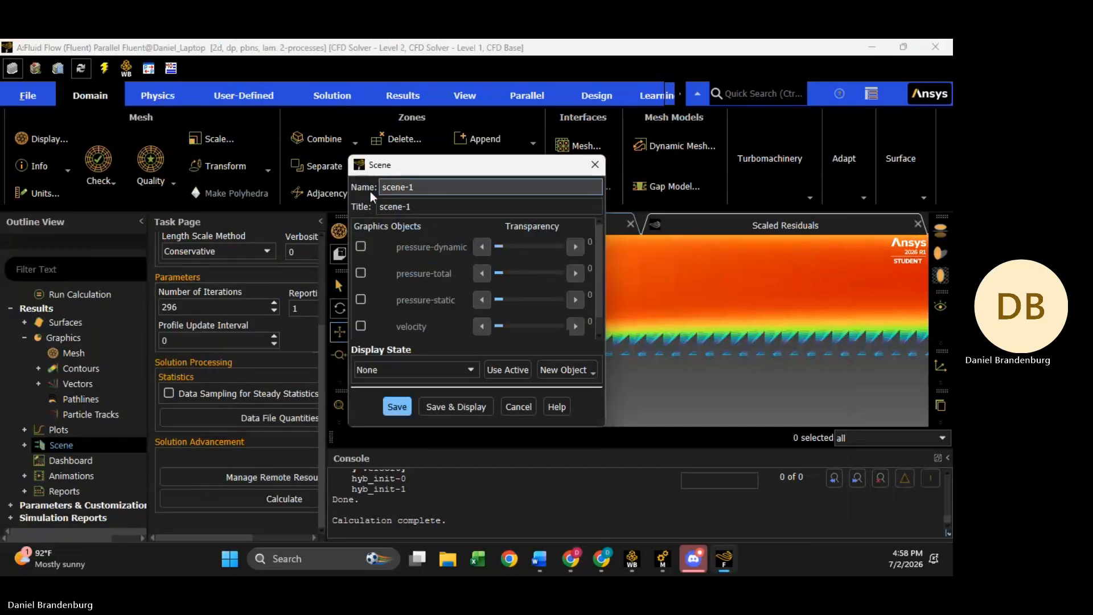
scroll(436, 285, down, 1)
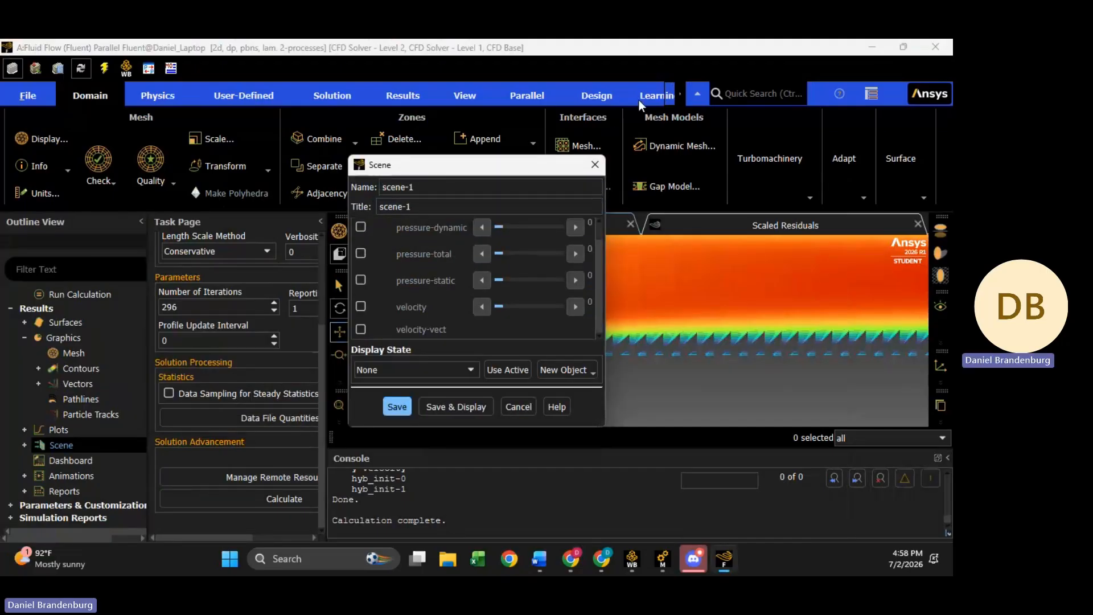
click(591, 170)
Display the saved velocity-scene combining the velocity contour and velocity-vect vectors, inspect the bottom-wall boundary layer, and collapse the scene list
click(24, 445)
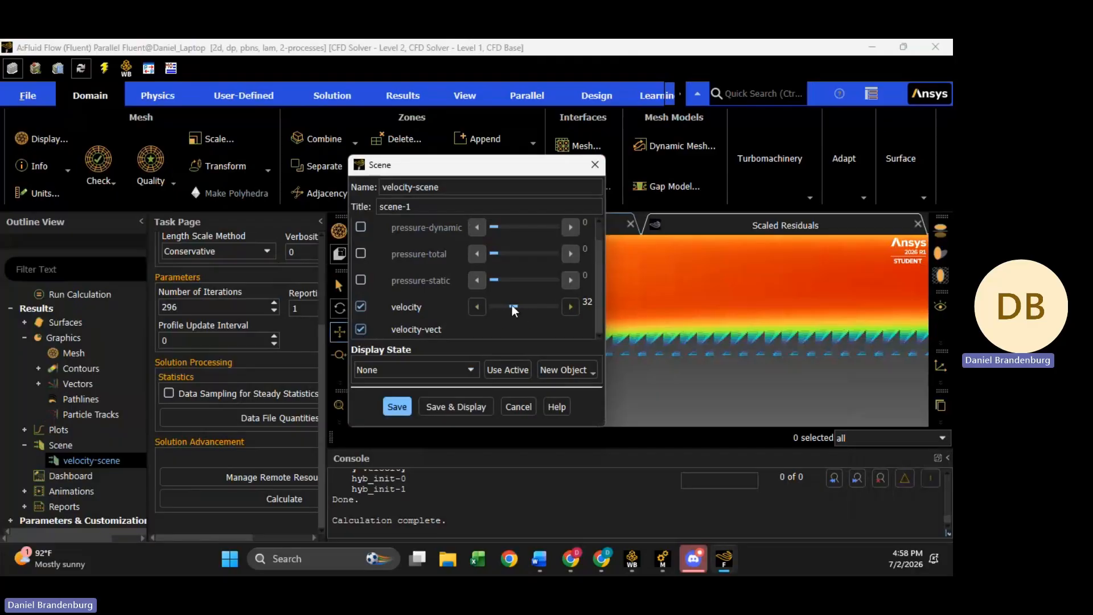
click(456, 406)
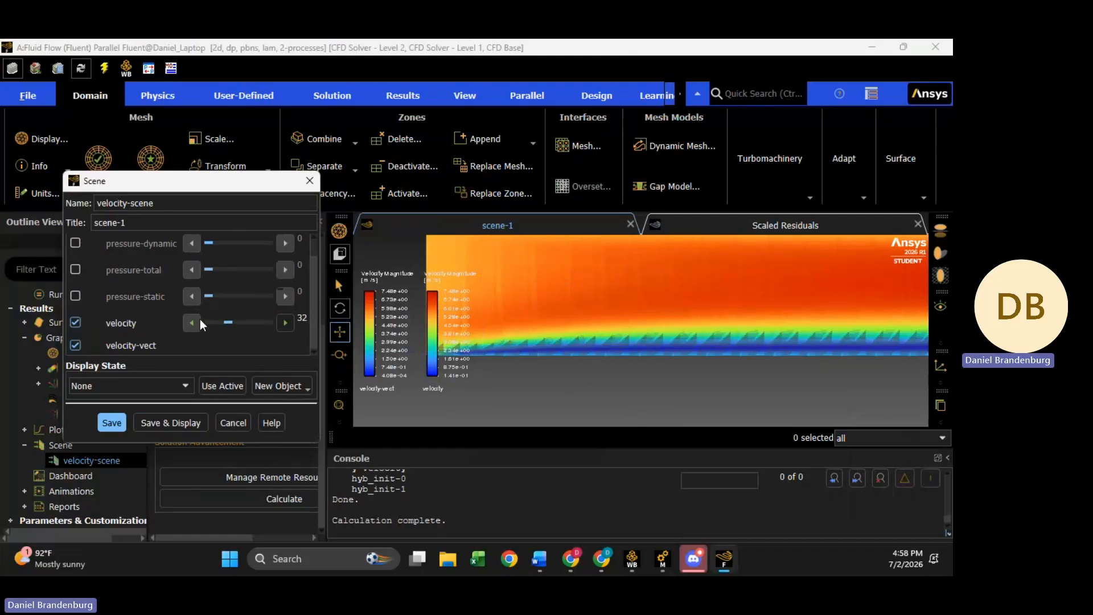
click(309, 181)
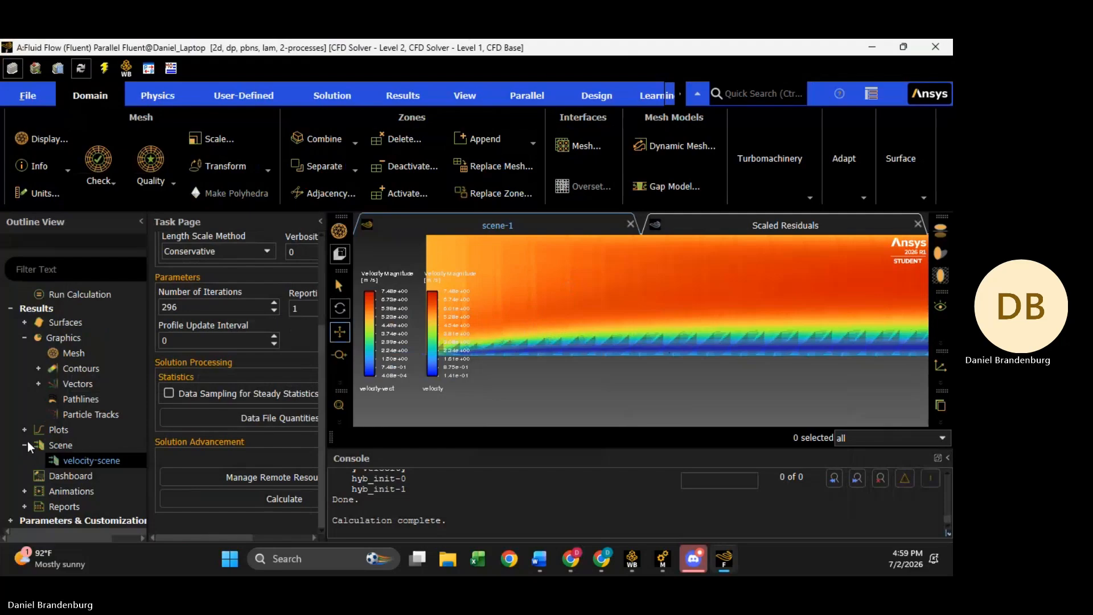
scroll(28, 441, down, 1)
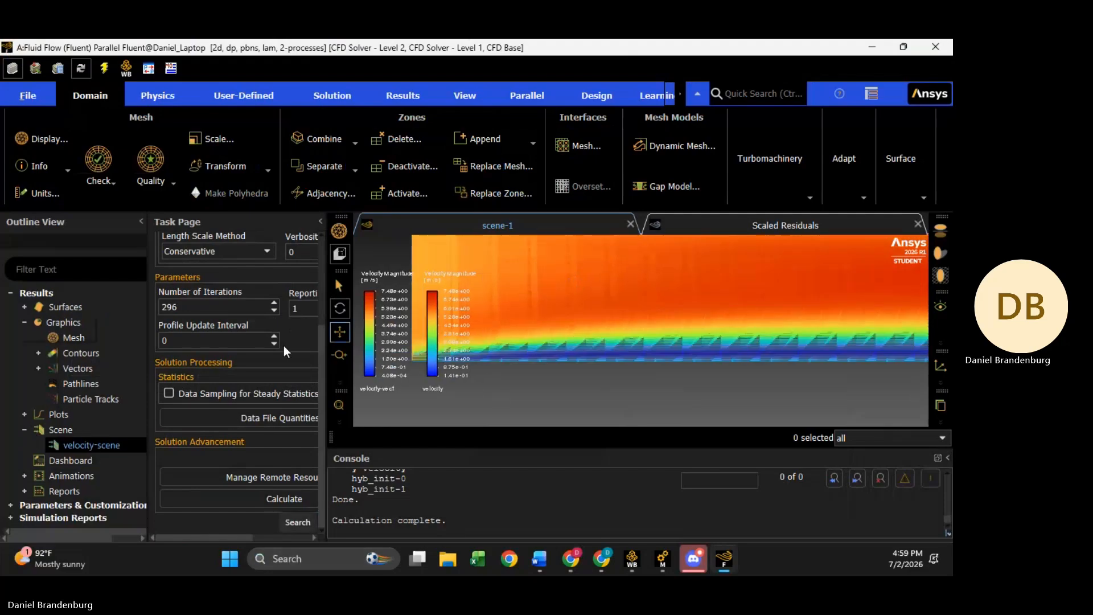
click(25, 430)
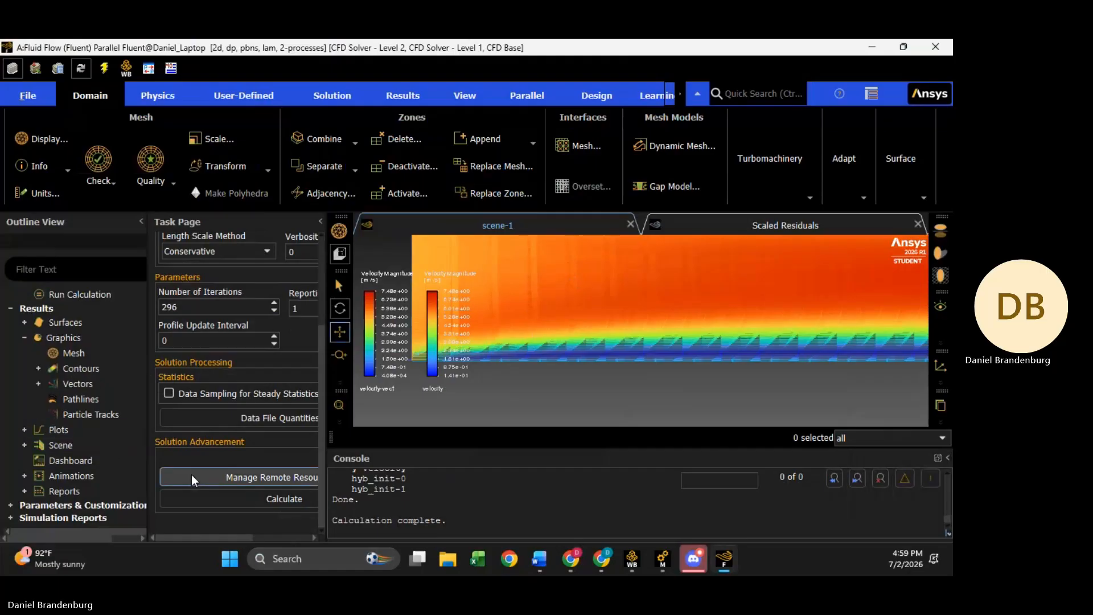
Open the saved XY plot xy-plot-1 for editing
click(23, 430)
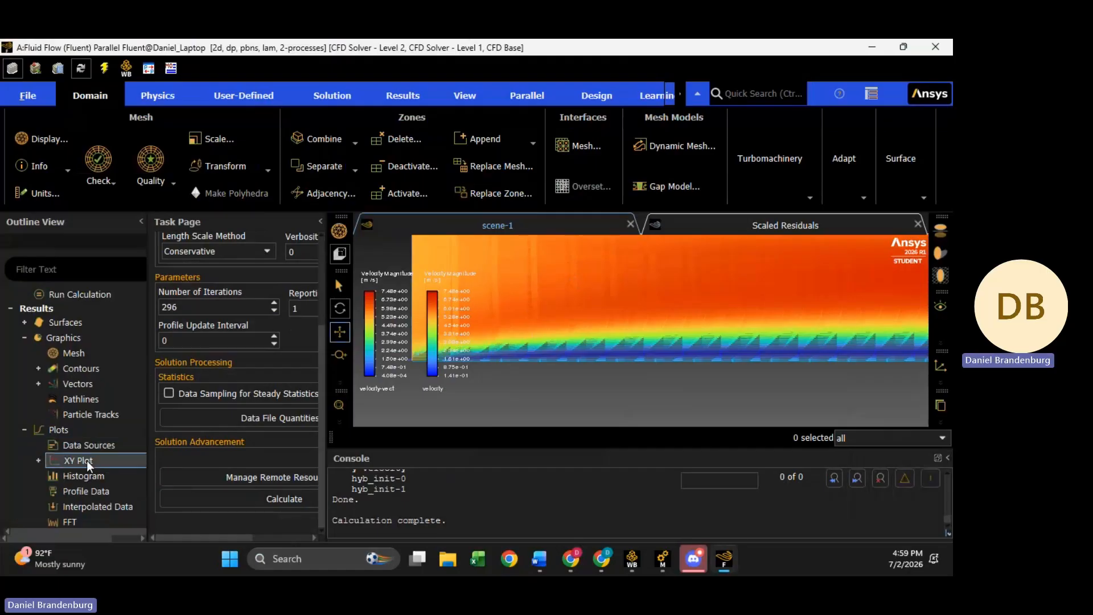
double_click(86, 460)
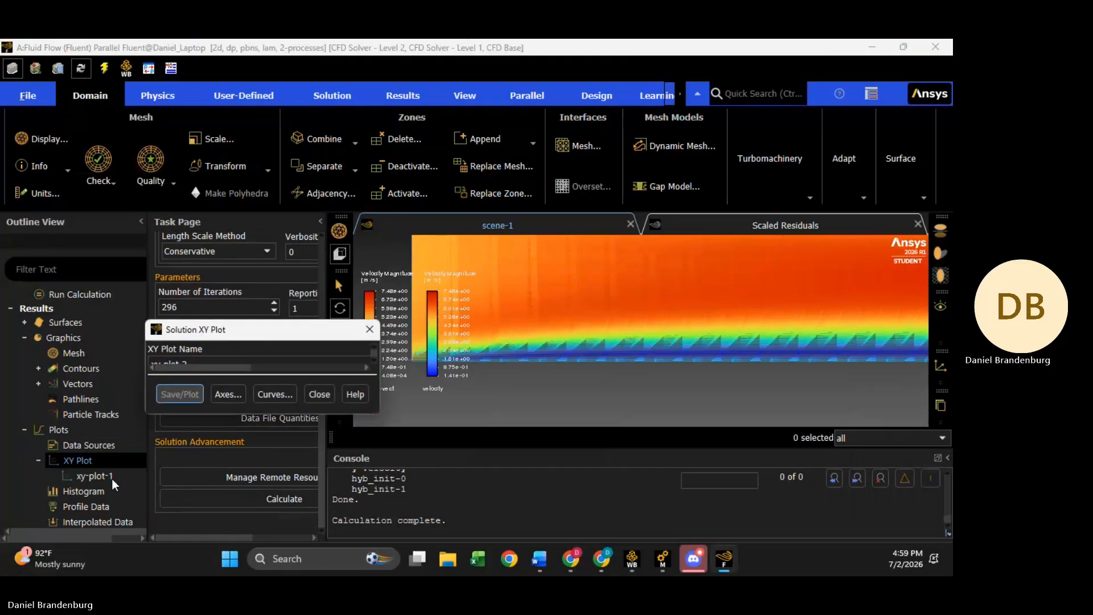
double_click(91, 477)
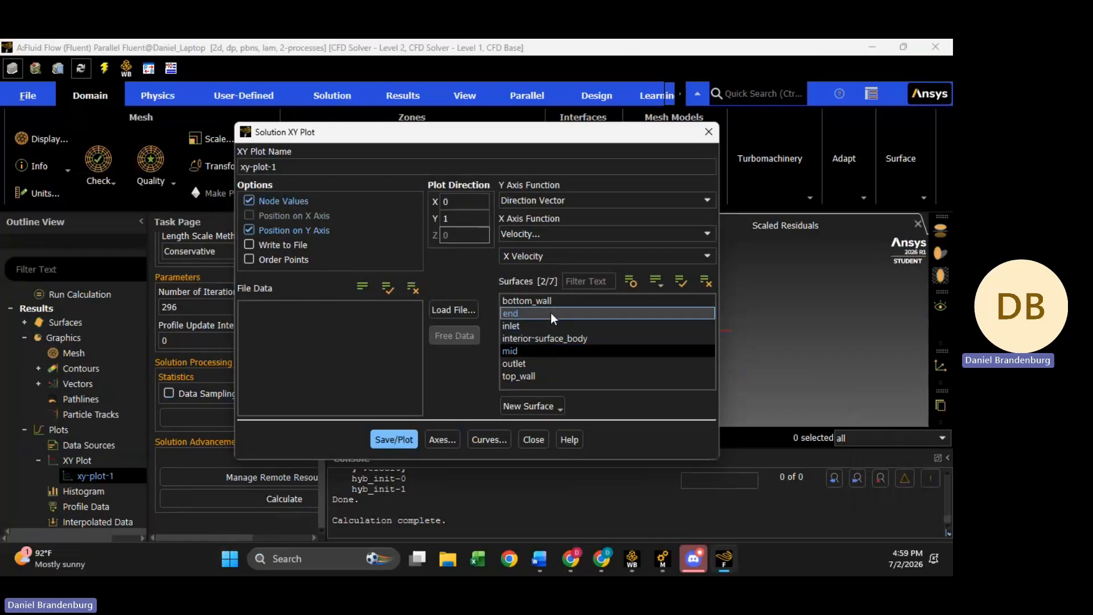
Examine the surface name and end-point fields for creating a new line surface from the XY plot settings, and close them without creating one
click(552, 409)
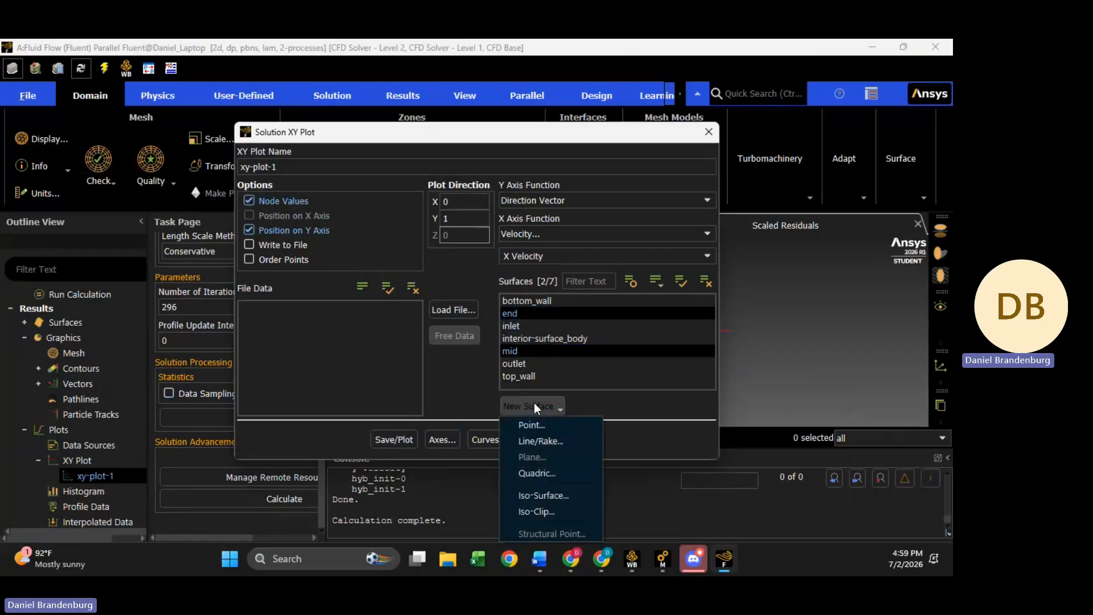
click(541, 441)
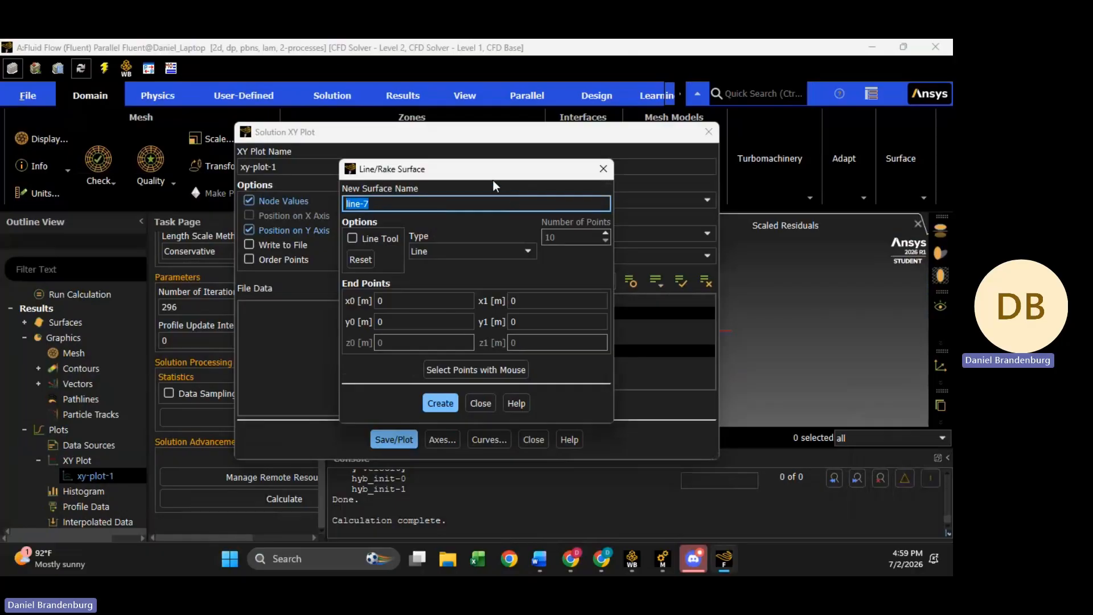
click(433, 300)
click(516, 301)
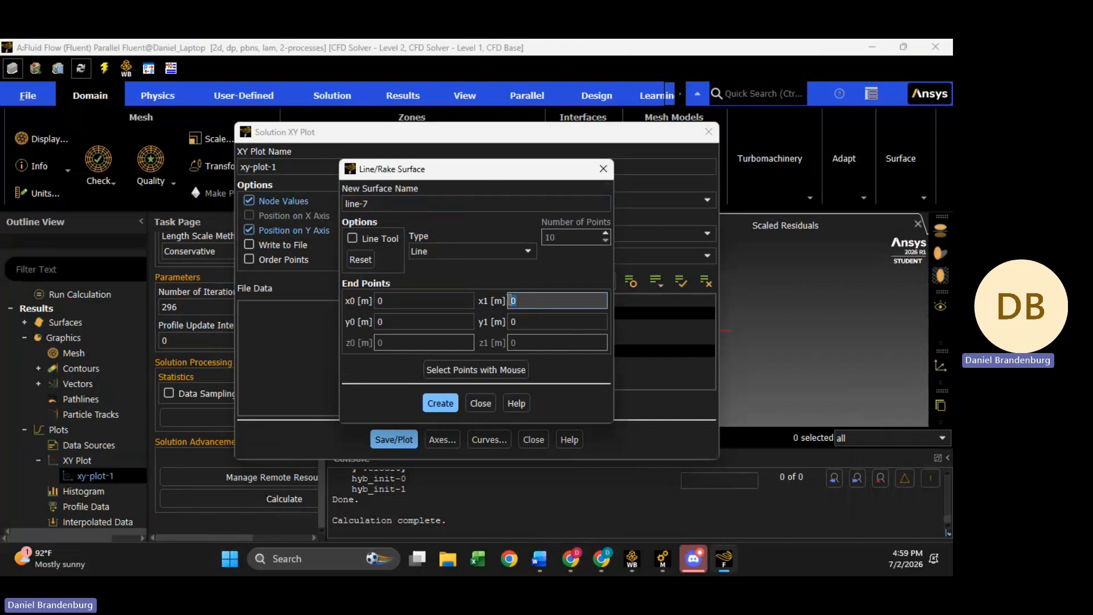
click(378, 322)
click(515, 322)
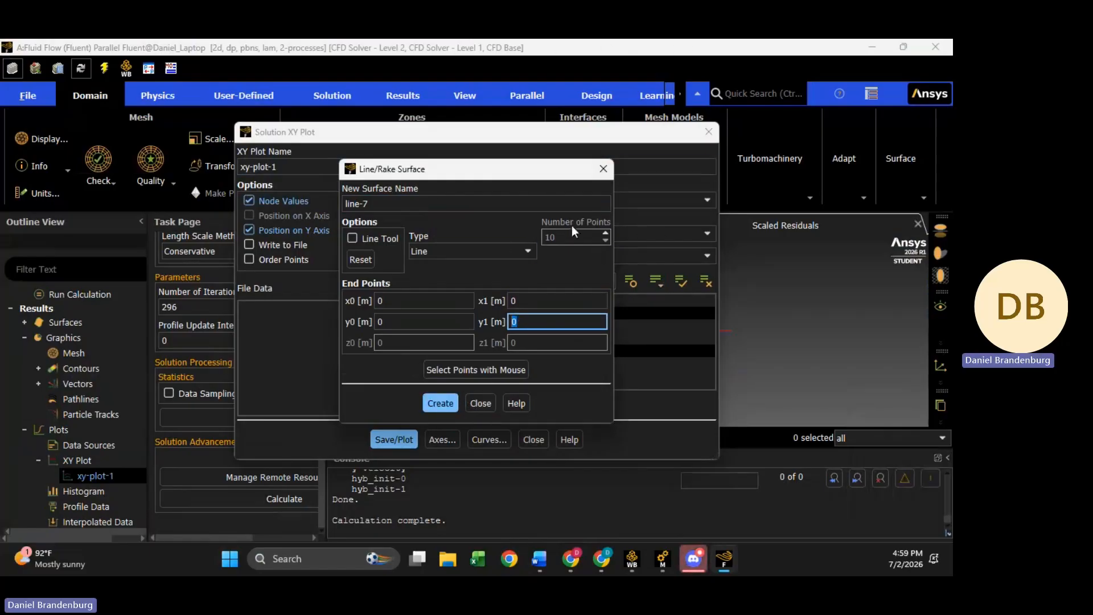
click(373, 203)
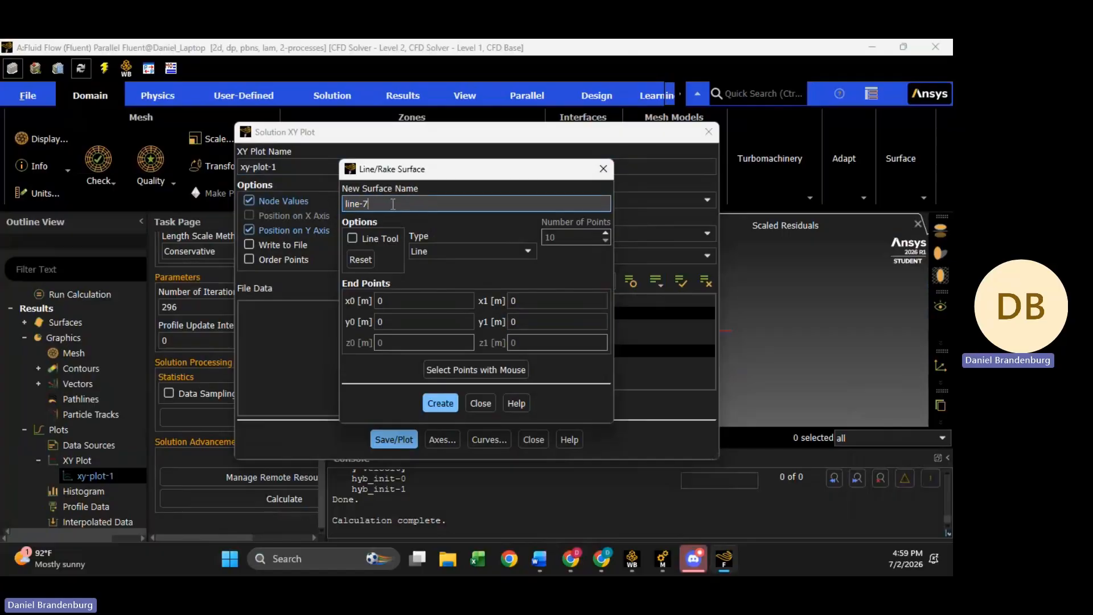
drag(425, 302, 370, 302)
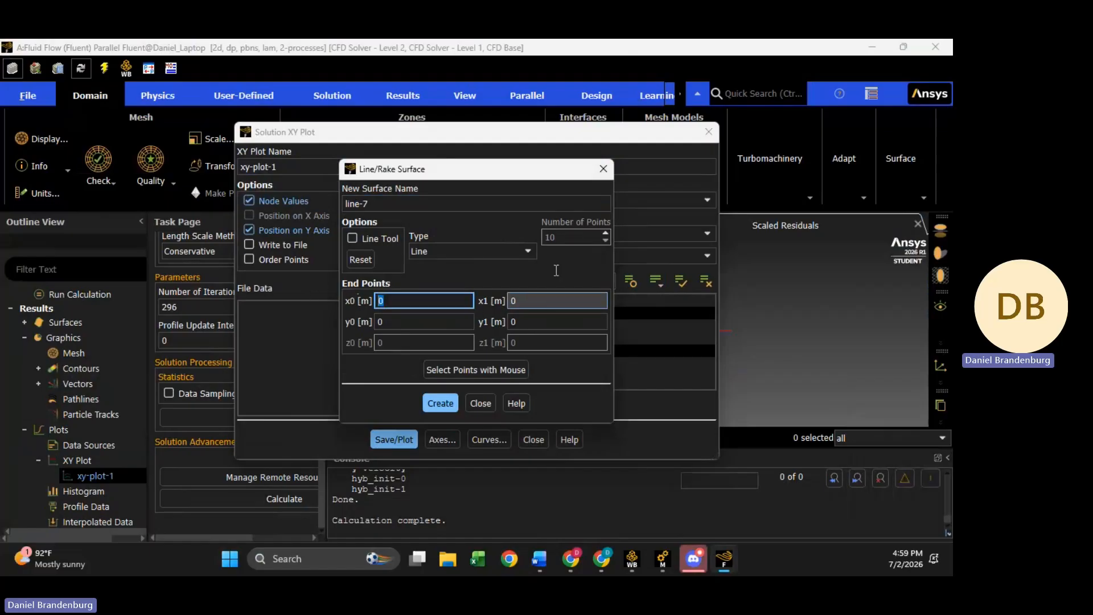
click(480, 403)
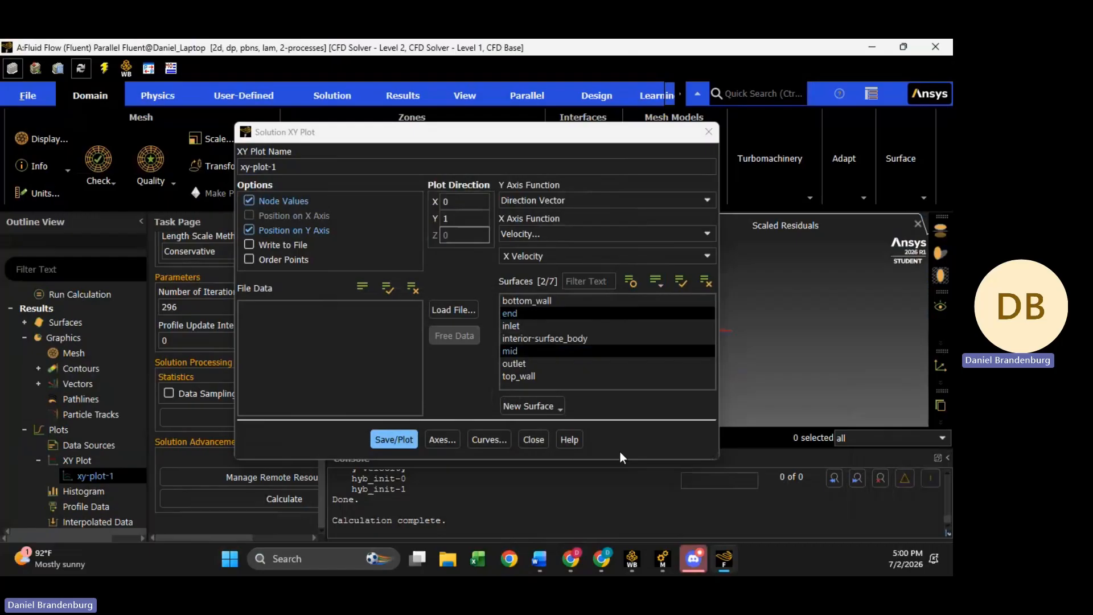
Try plotting position on the X axis in xy-plot-1 and check its plot direction values
click(248, 216)
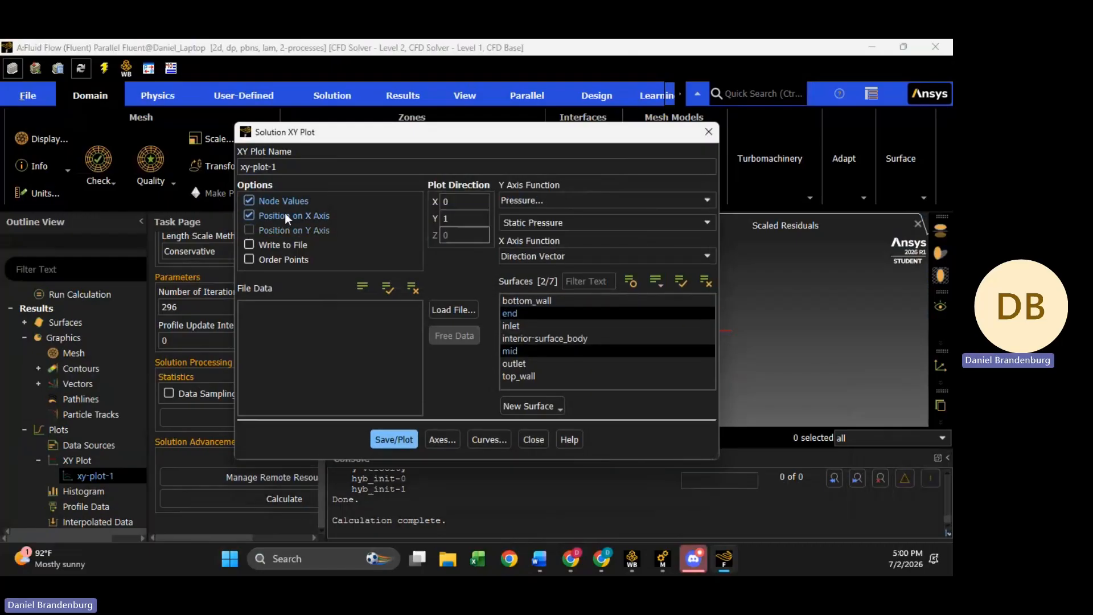
click(448, 204)
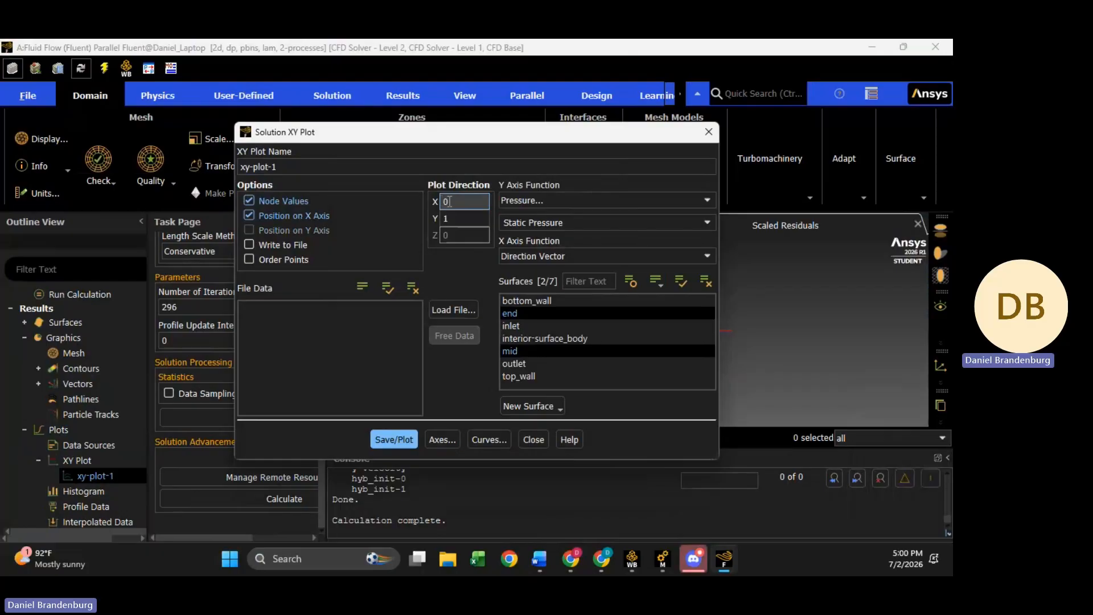
click(457, 220)
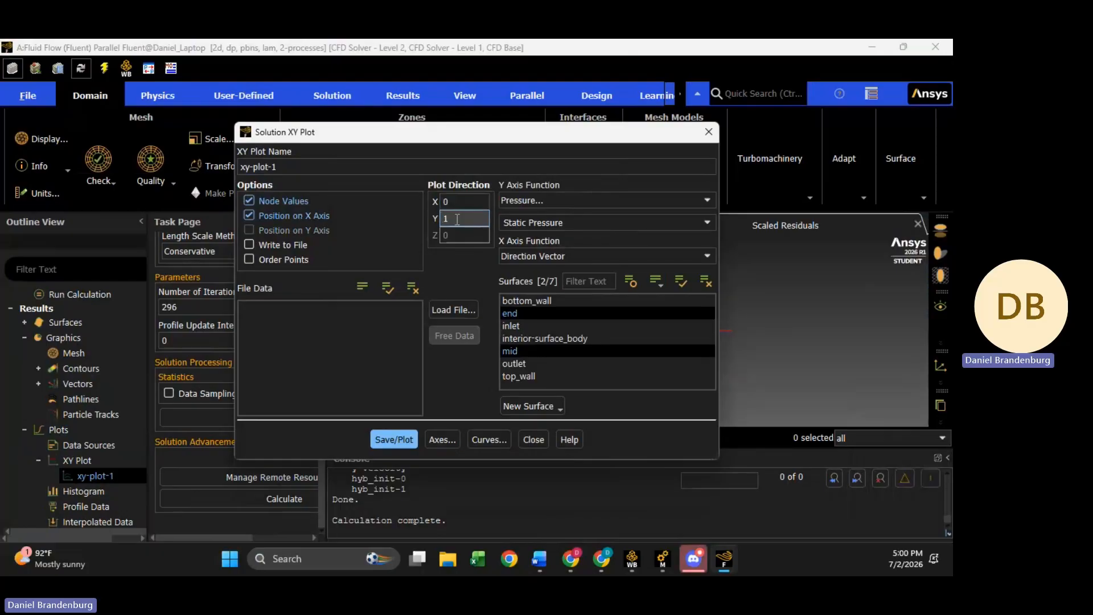
click(247, 217)
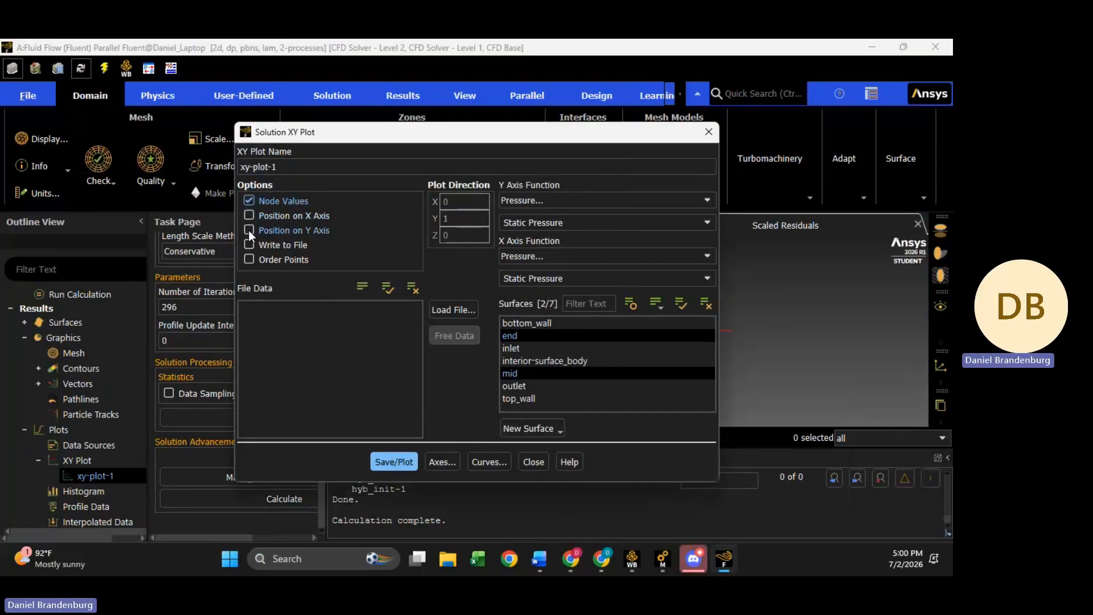
Set xy-plot-1 to plot position on the Y axis with plot direction X 0, Y 1
click(249, 230)
click(453, 203)
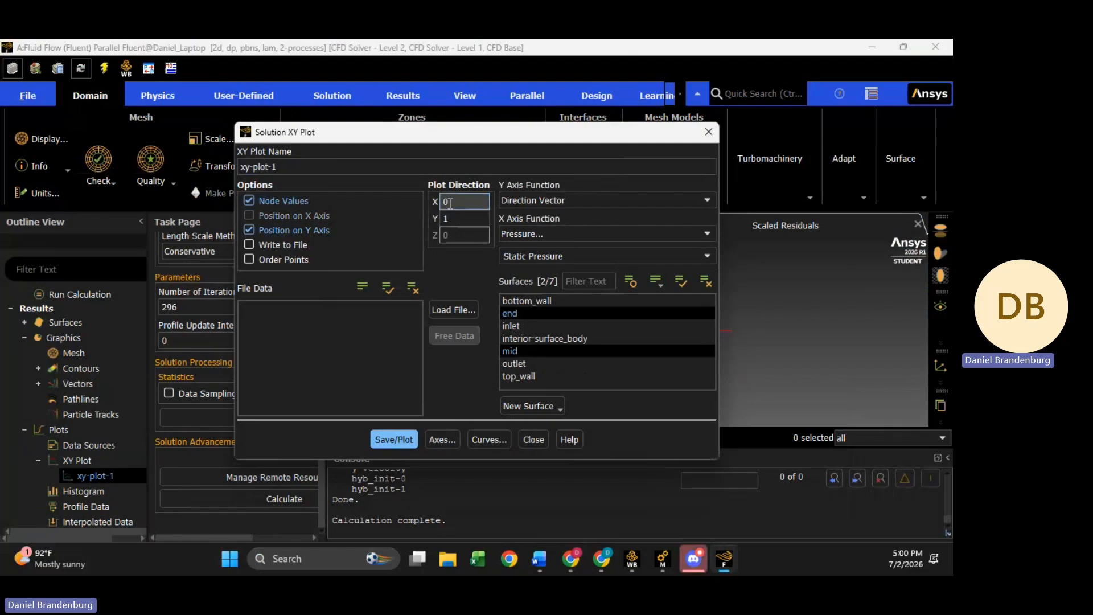
drag(450, 204, 430, 203)
key(Tab)
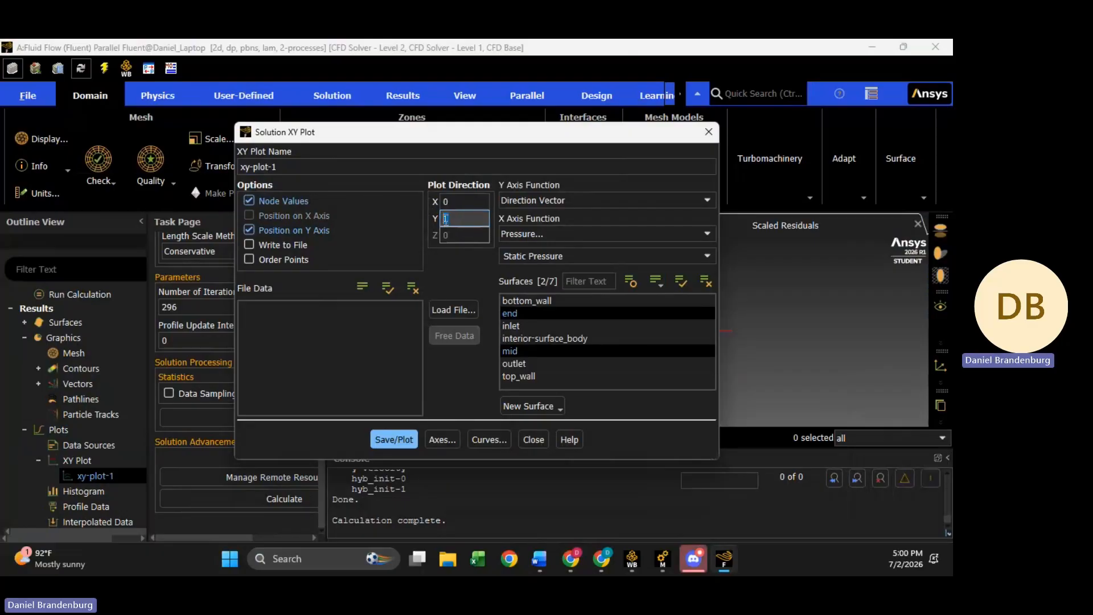
click(452, 235)
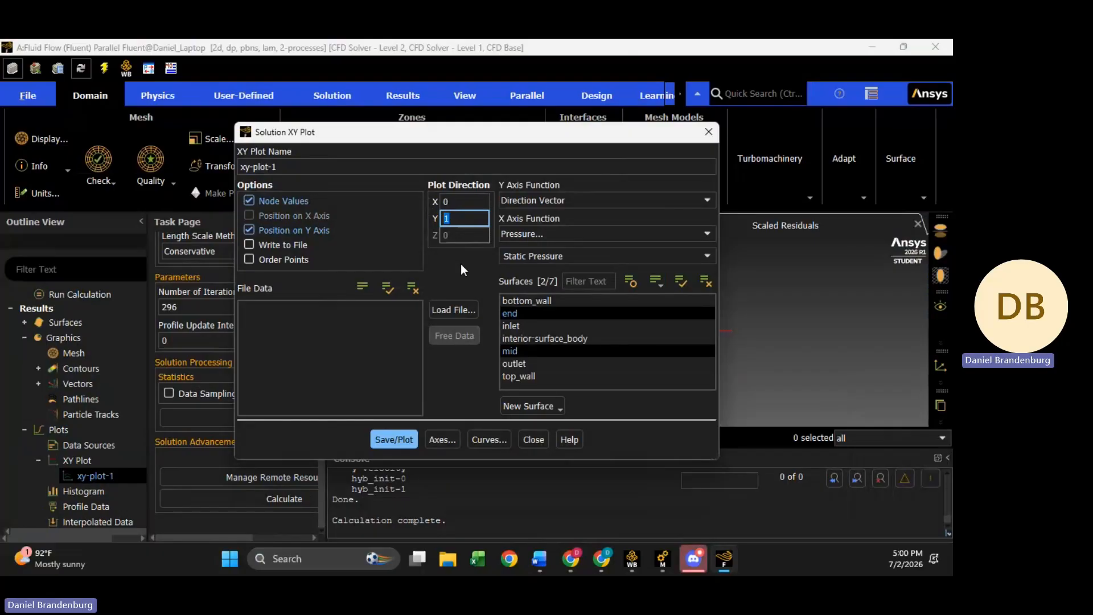
Plot Velocity Magnitude as the X axis function for the end and mid surfaces and inspect the curves near the bottom wall
click(712, 233)
click(578, 267)
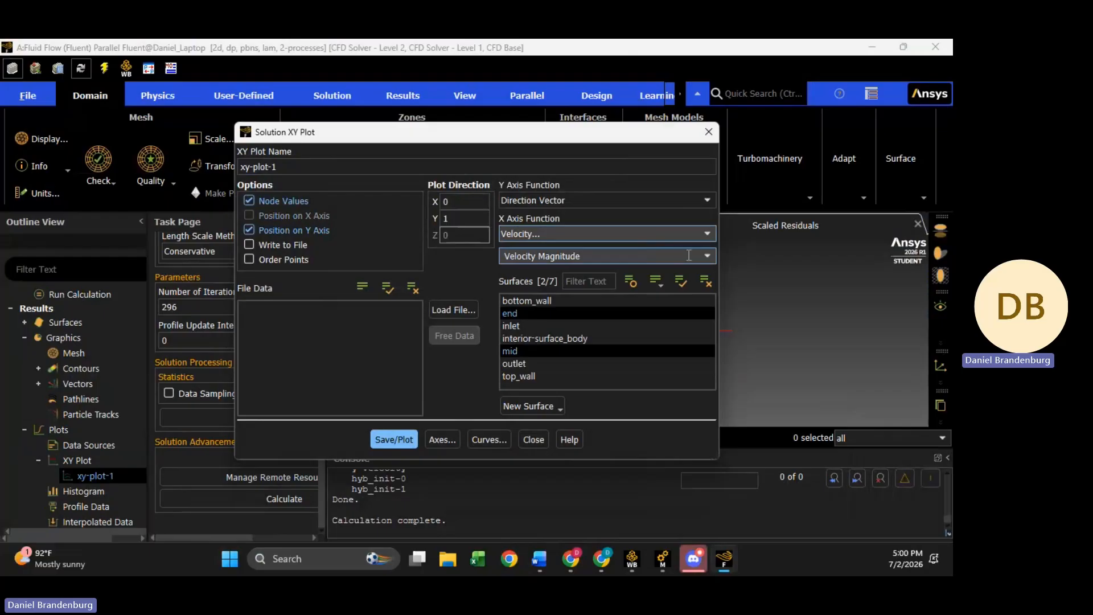
click(708, 256)
click(695, 254)
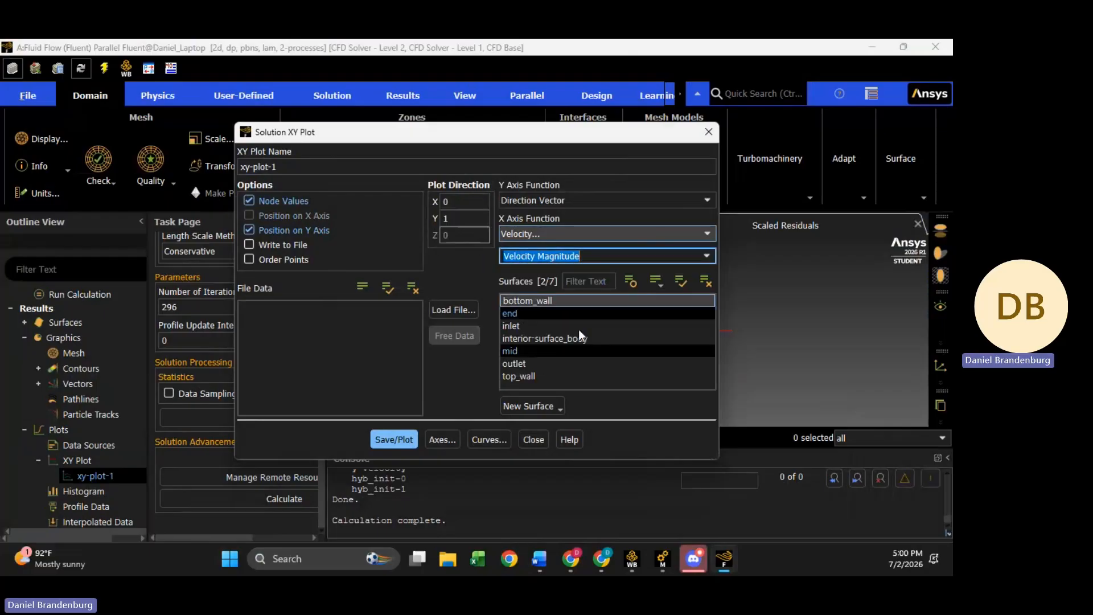
click(399, 439)
drag(545, 137, 203, 150)
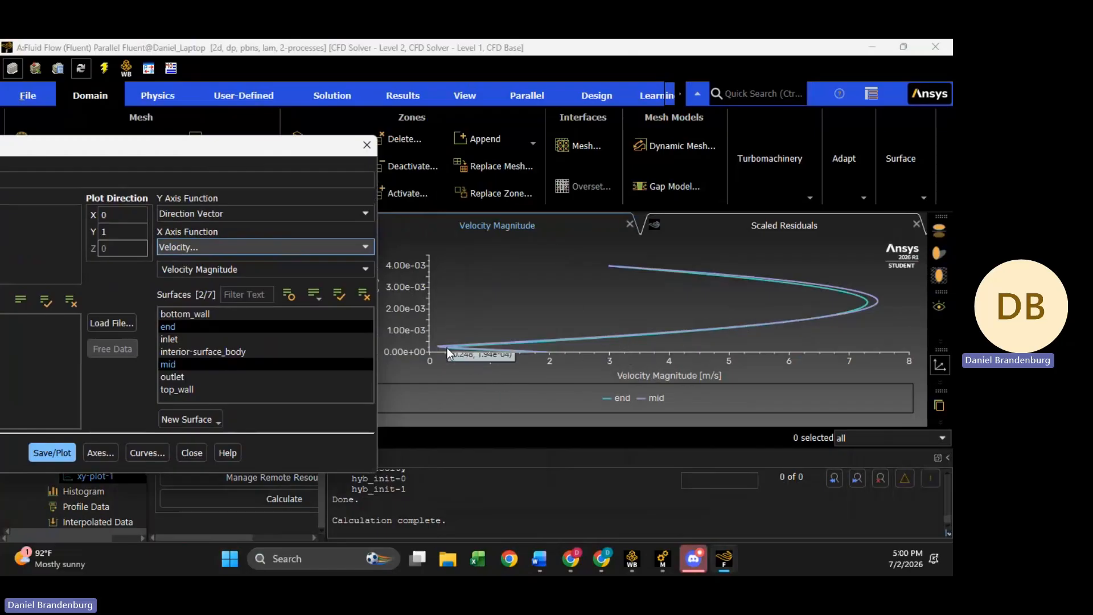
mouse_move(460, 351)
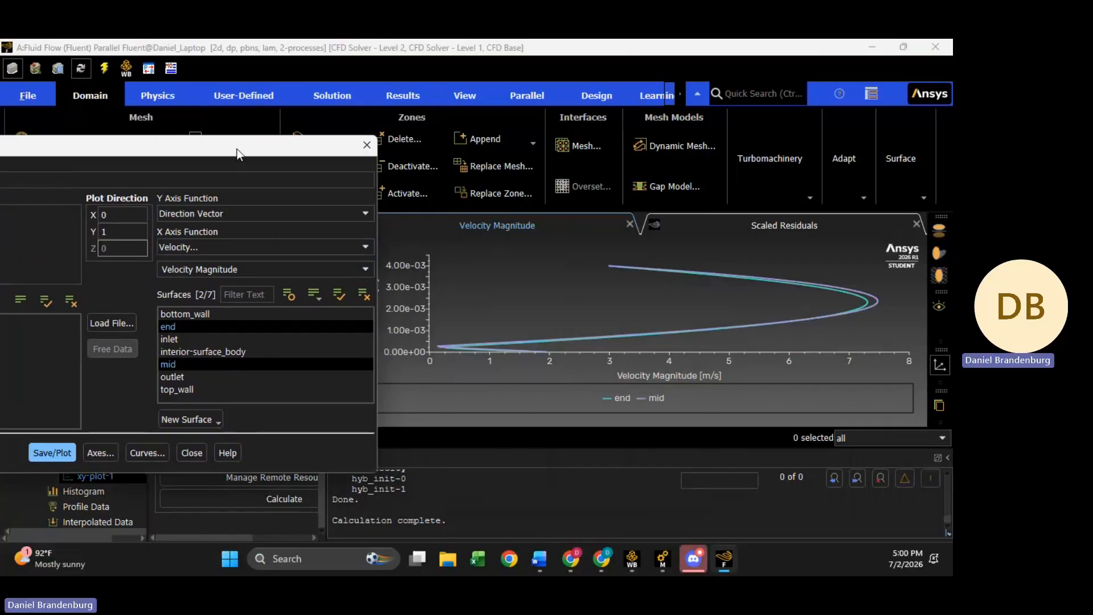
Change the X axis function to X Velocity, plot the end and mid profiles together, and close the XY plot settings
drag(237, 147, 442, 123)
click(571, 245)
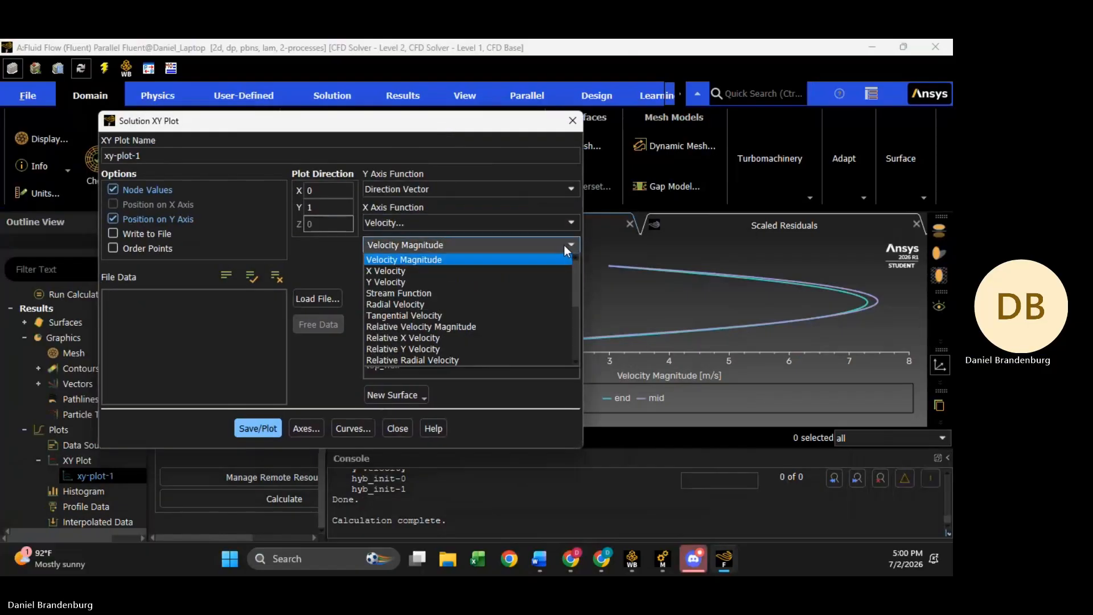
click(476, 274)
click(279, 429)
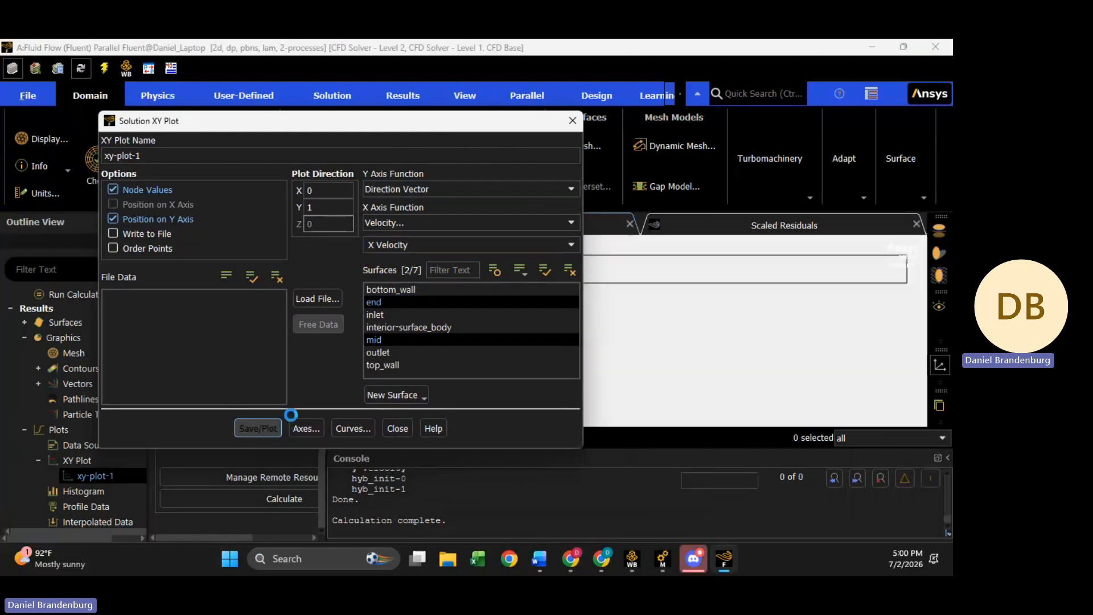
drag(455, 128, 243, 212)
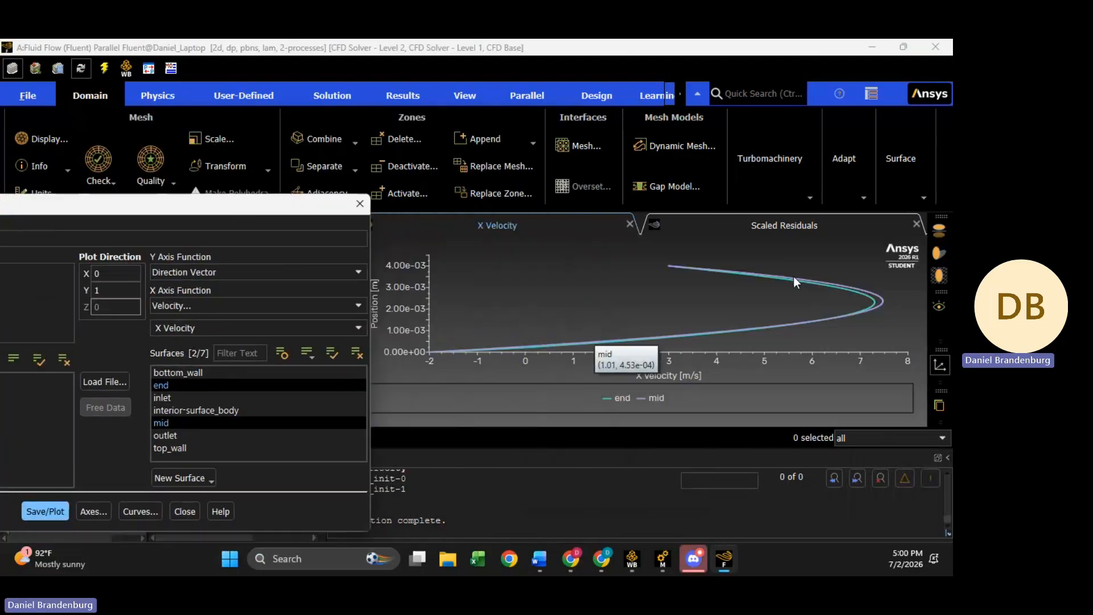
click(360, 204)
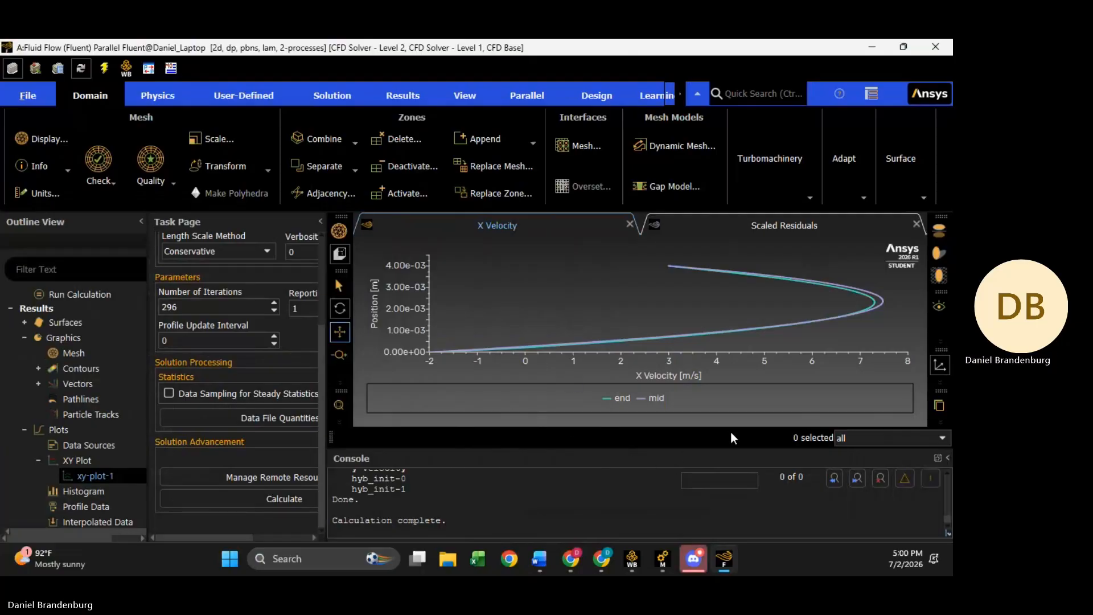
Check required items c and d on the Project 2 assignment page in Chrome, and return to the results outline in Fluent
mouse_move(570, 557)
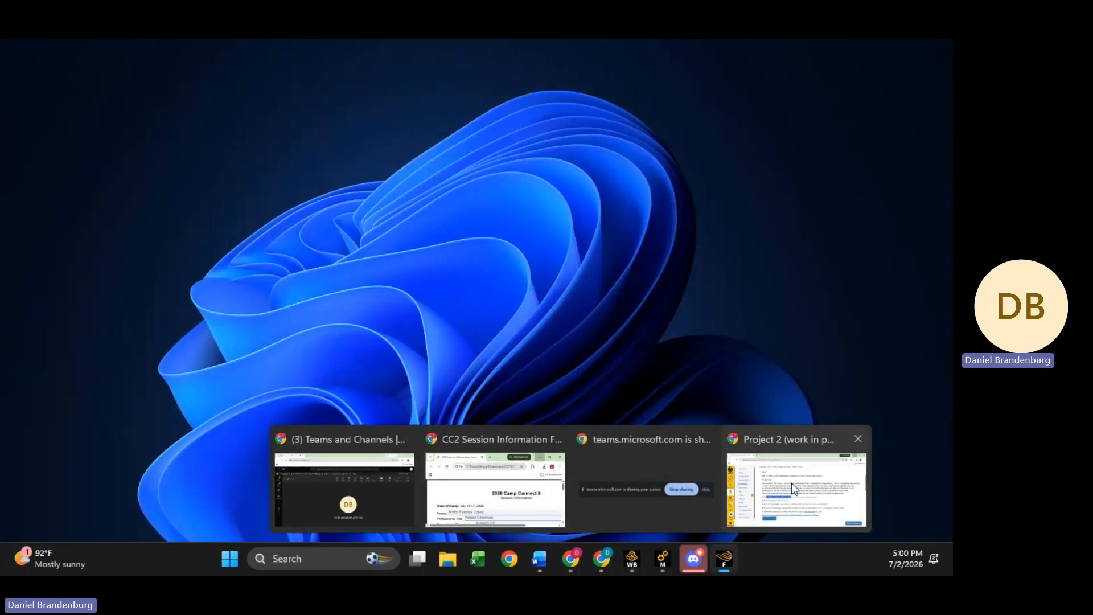
click(792, 483)
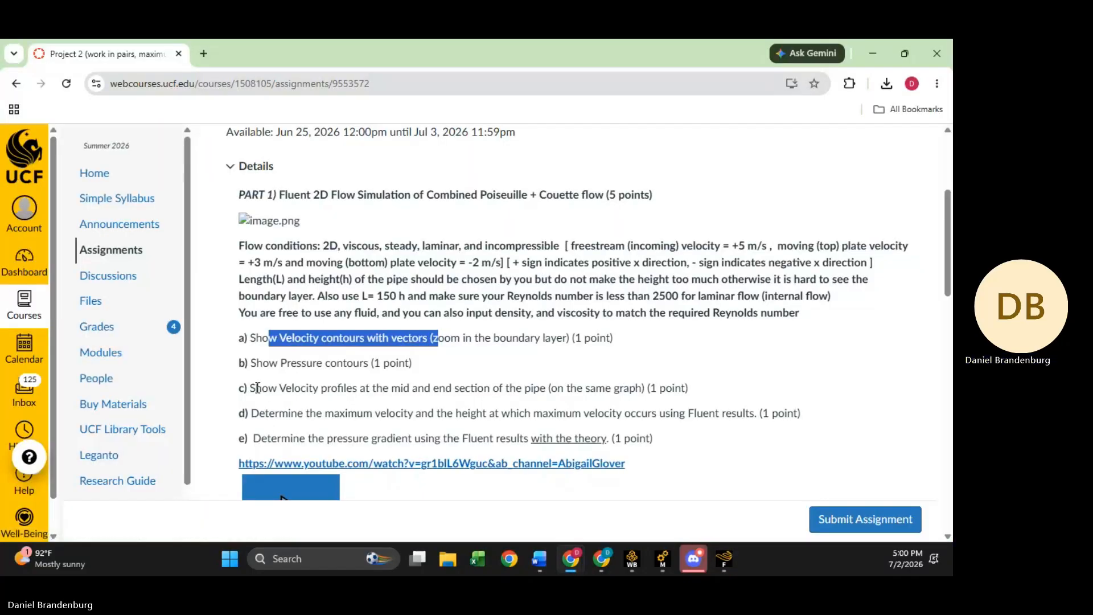
drag(254, 388, 605, 388)
drag(250, 414, 727, 413)
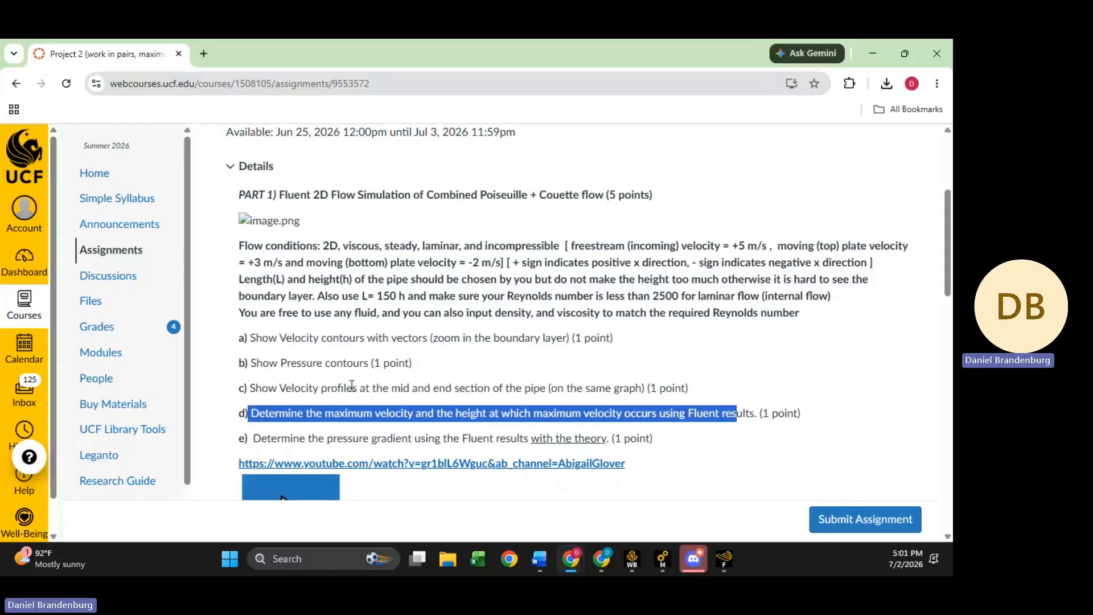
click(873, 53)
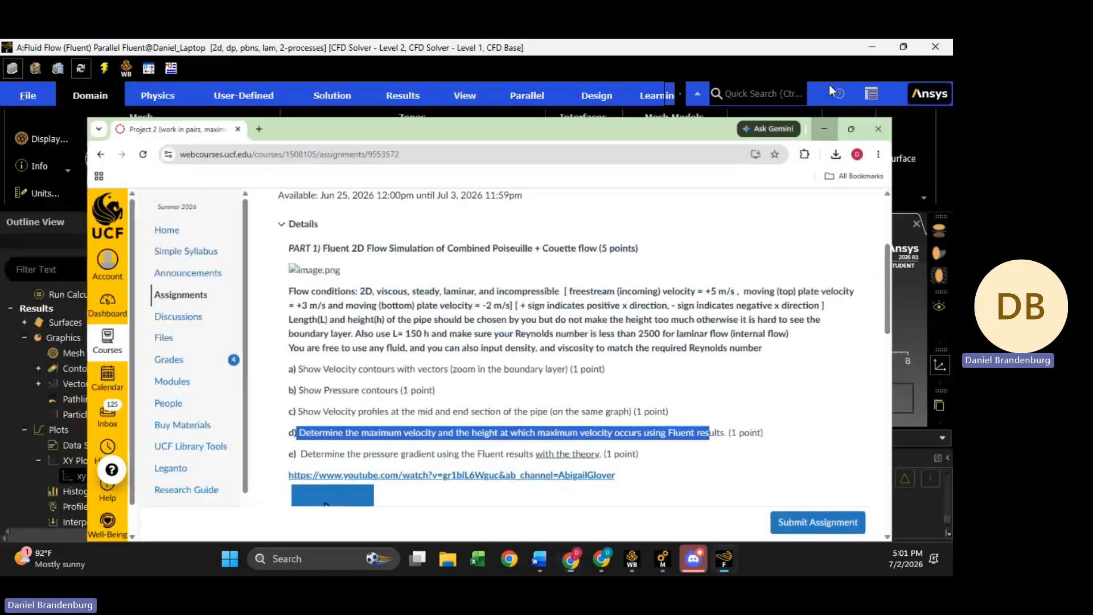
scroll(63, 449, down, 3)
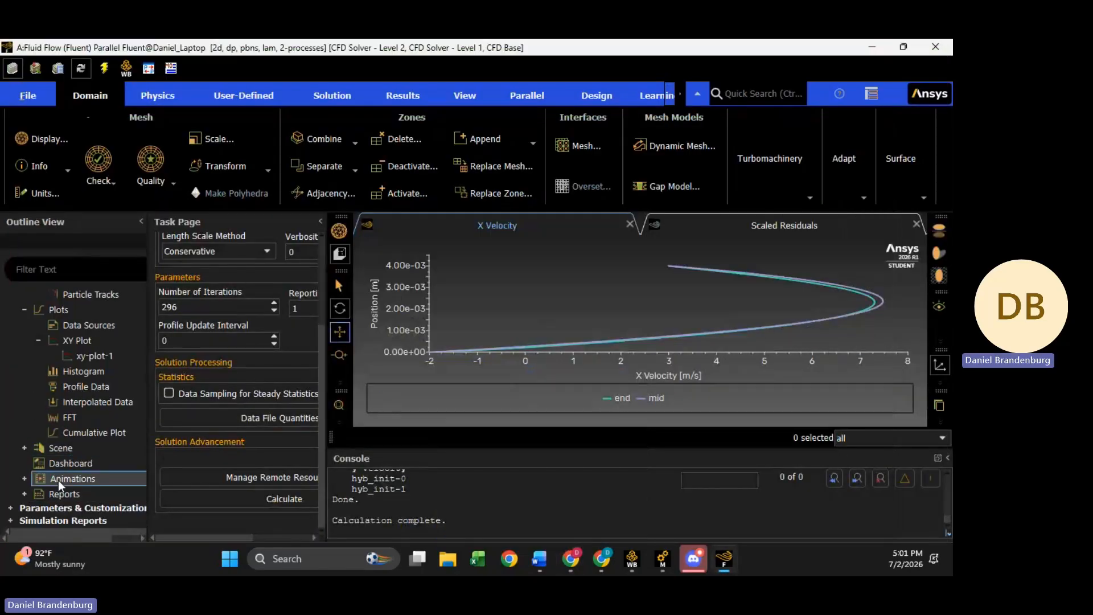
Look through the outline's Surfaces, Scene, Animations, Reports and Parameters & Customization branches for the surface report tools
click(11, 500)
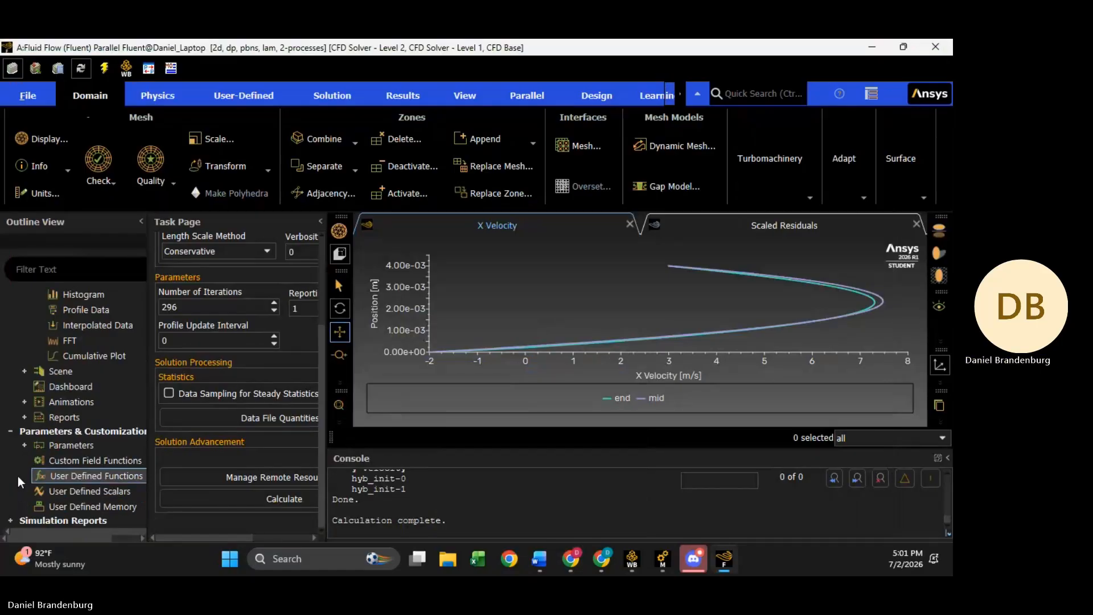
click(11, 431)
scroll(36, 457, up, 4)
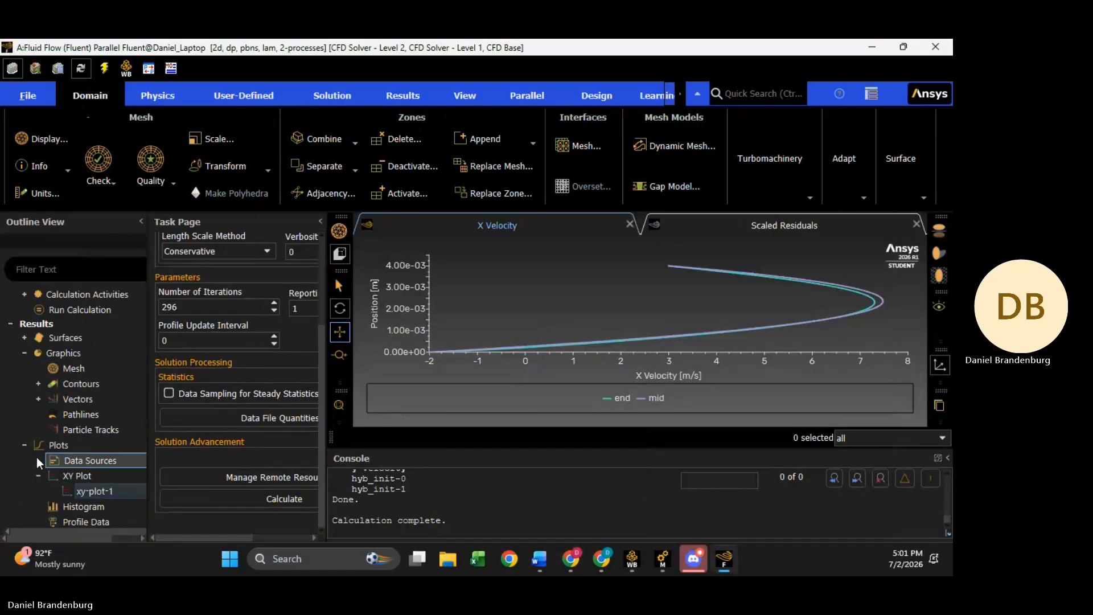
click(23, 336)
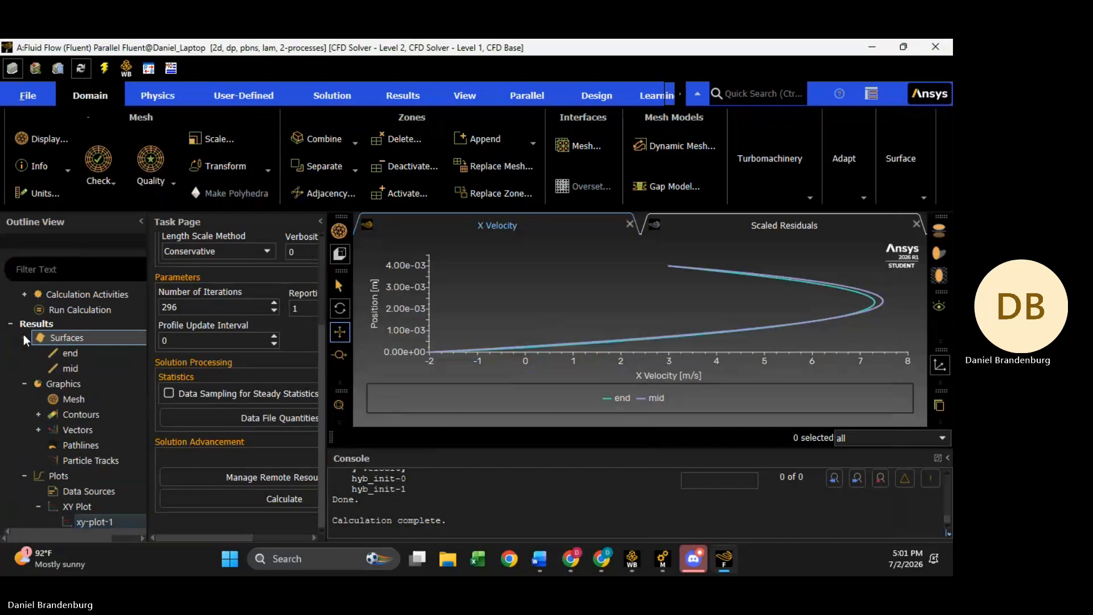
click(23, 335)
scroll(100, 438, down, 2)
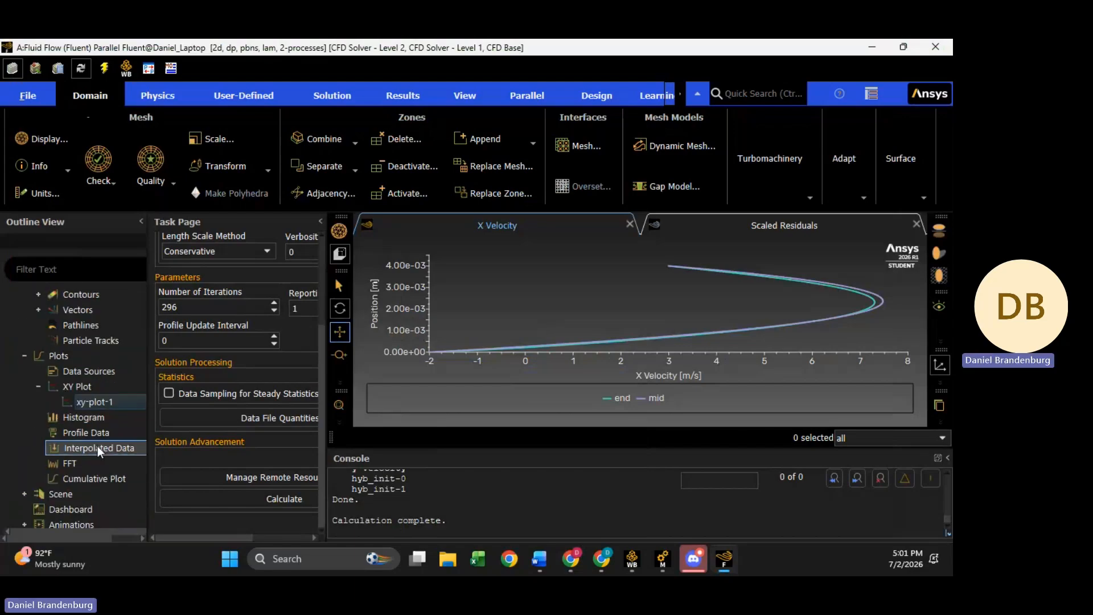
scroll(74, 376, down, 3)
click(25, 449)
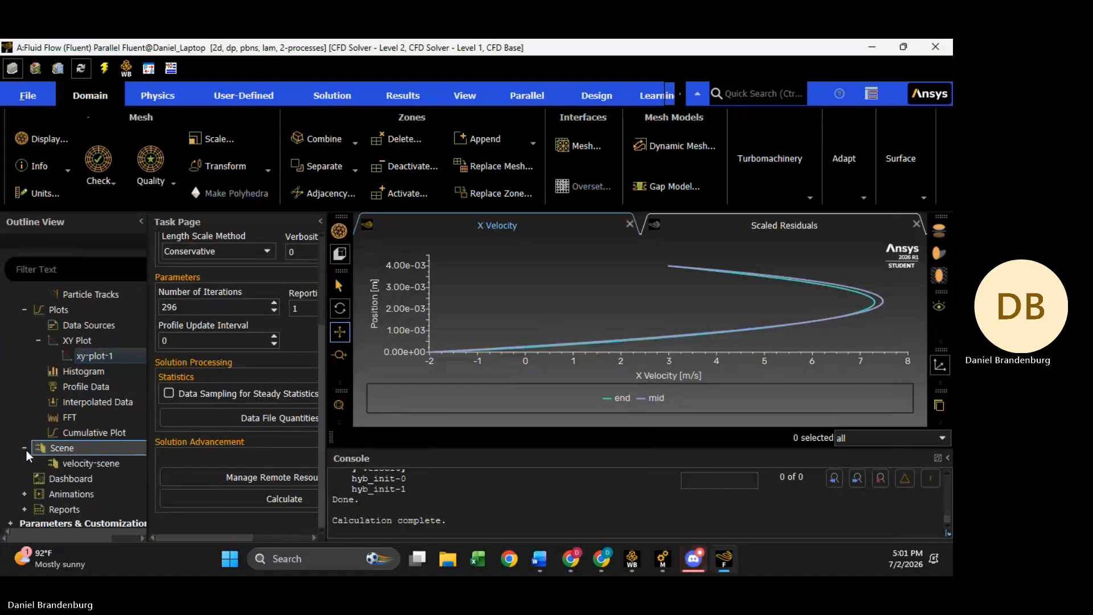
click(24, 493)
scroll(23, 490, down, 3)
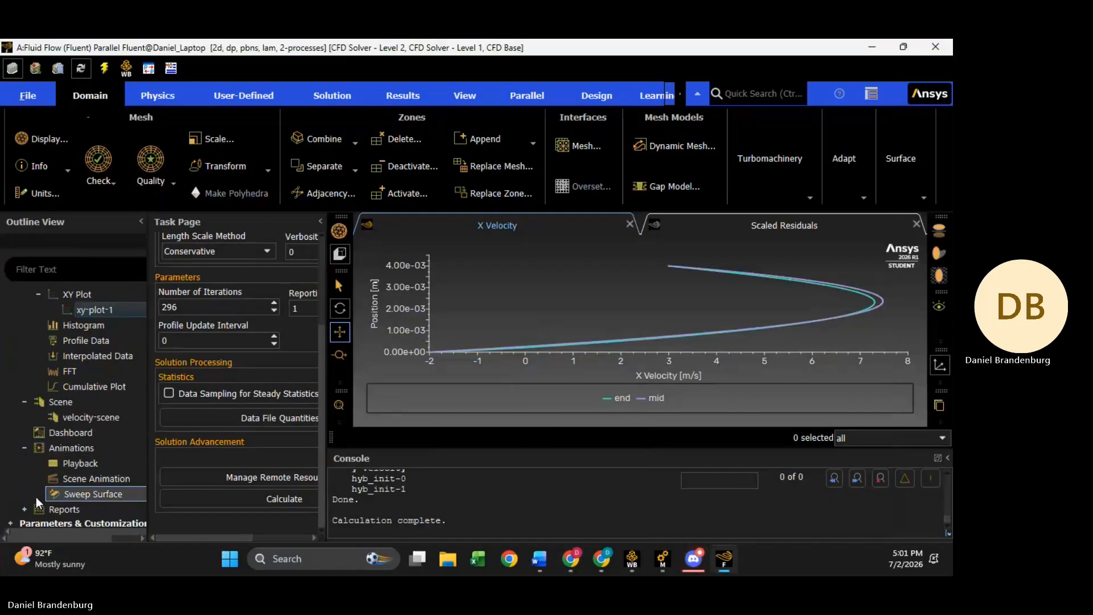
click(23, 509)
scroll(22, 501, down, 2)
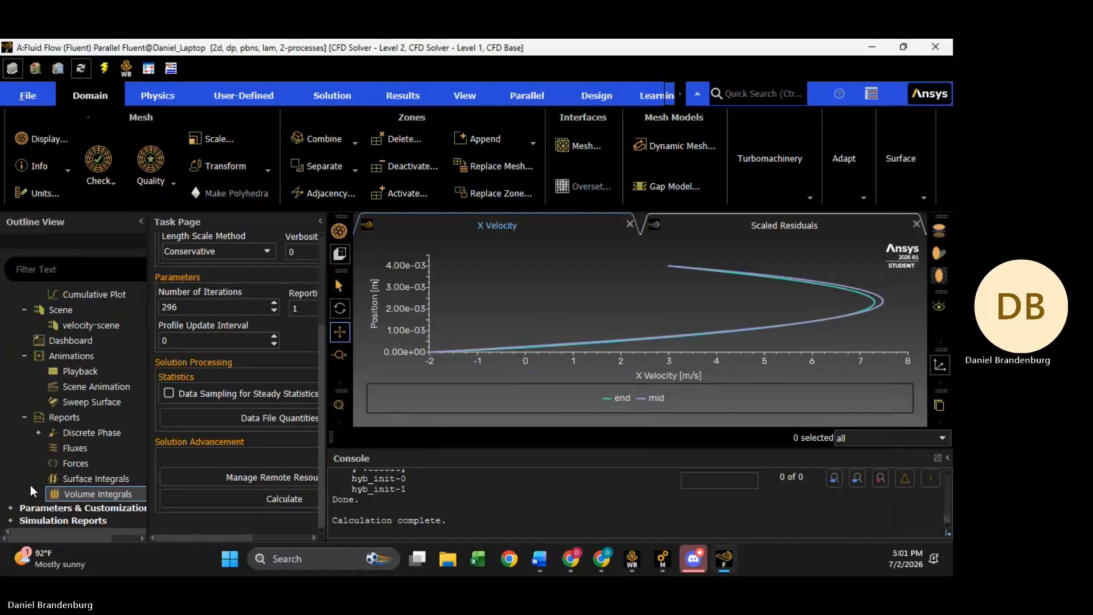
click(20, 358)
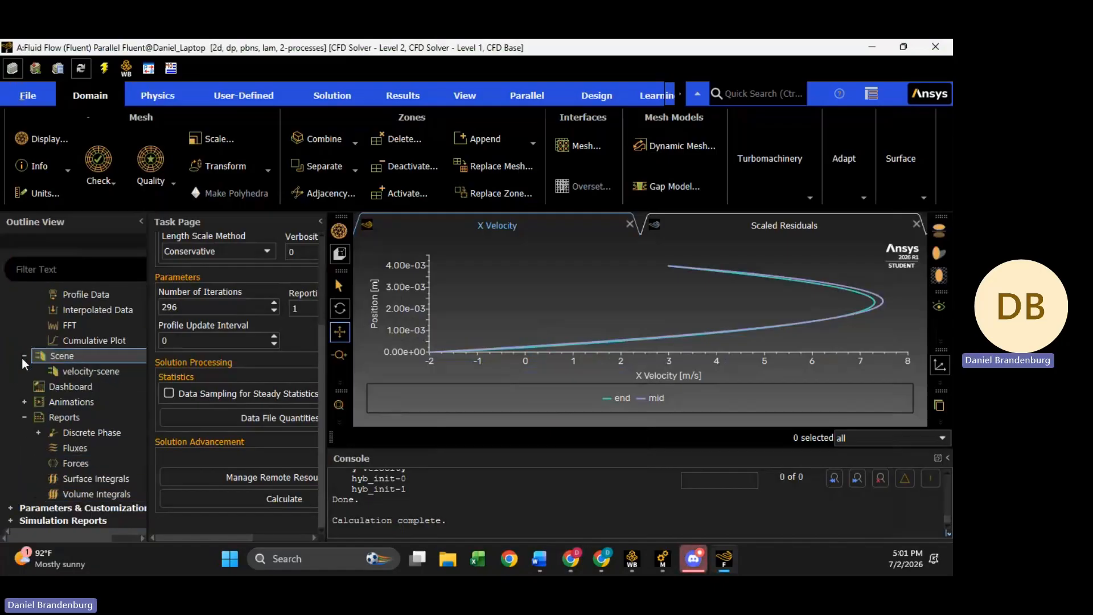
Open the Surface Integrals report, select the end and mid surfaces, and set the report type to Vertex Maximum
double_click(77, 483)
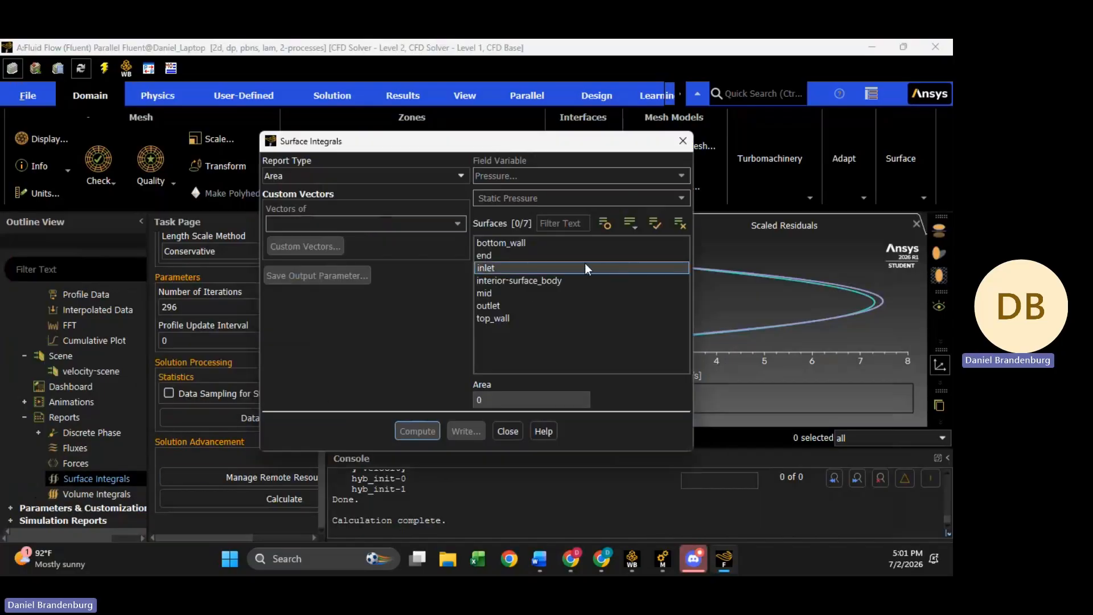
click(538, 256)
click(519, 294)
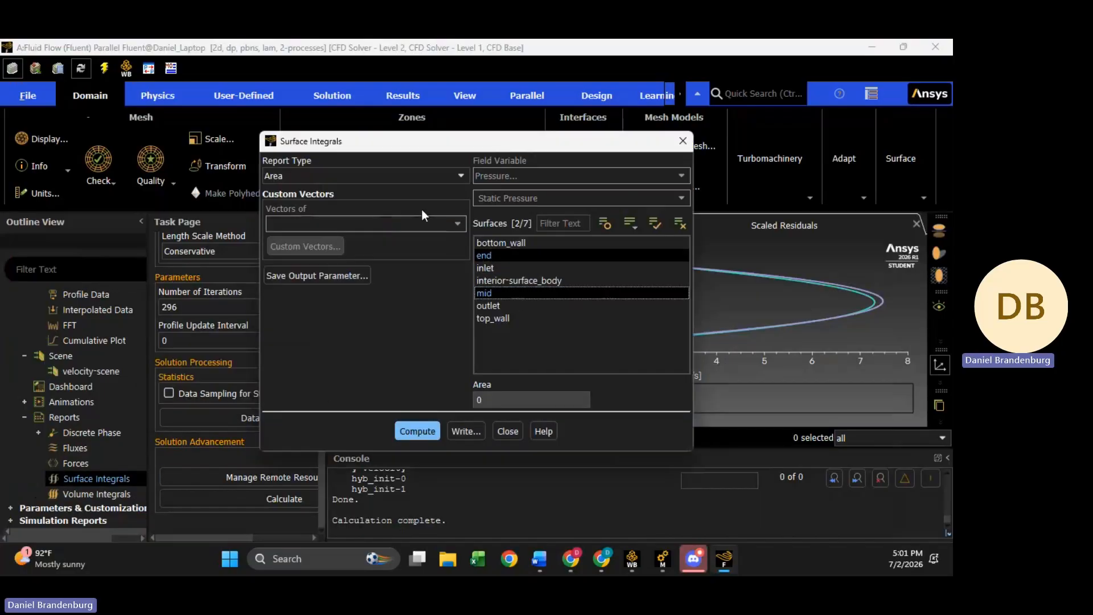
click(463, 176)
scroll(393, 228, down, 3)
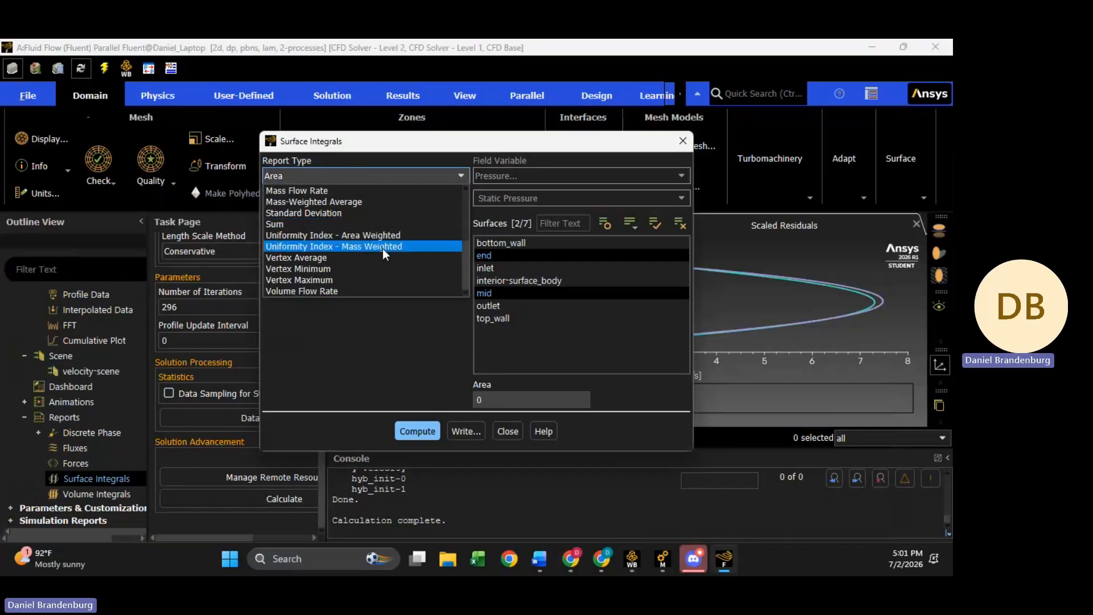
click(316, 278)
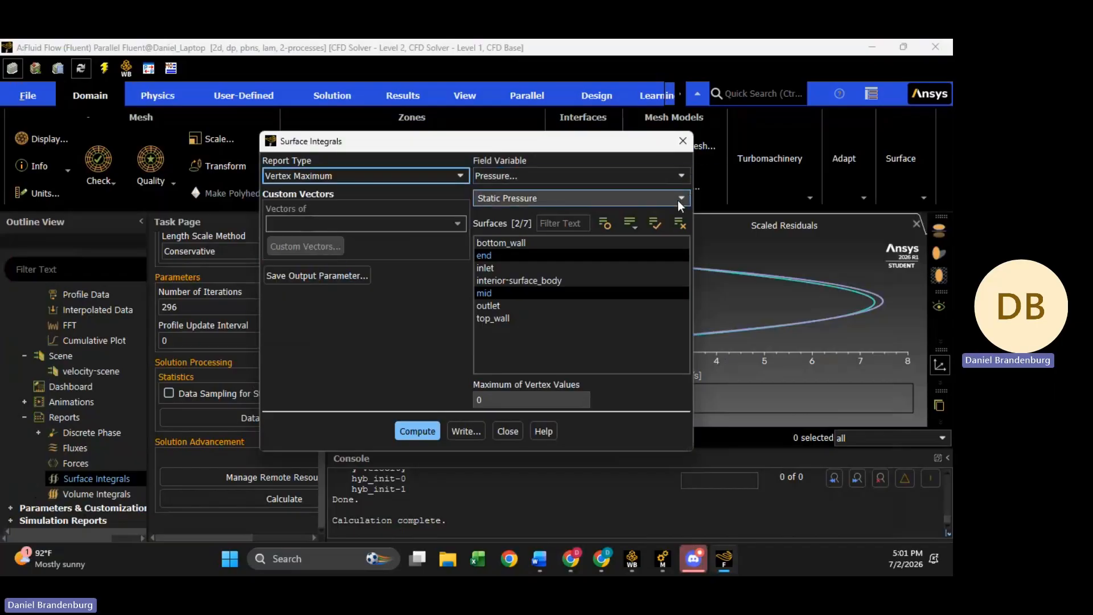
Set the field variable to Velocity, X Velocity, and compute the vertex maximum for the end and mid surfaces
click(678, 199)
click(634, 165)
click(637, 174)
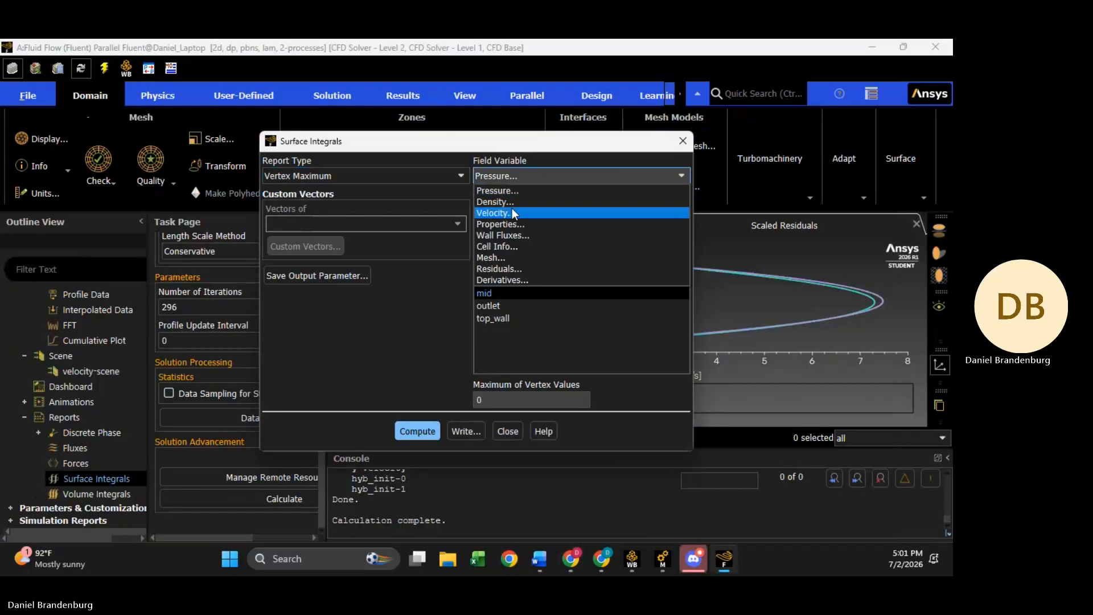
click(562, 205)
click(678, 199)
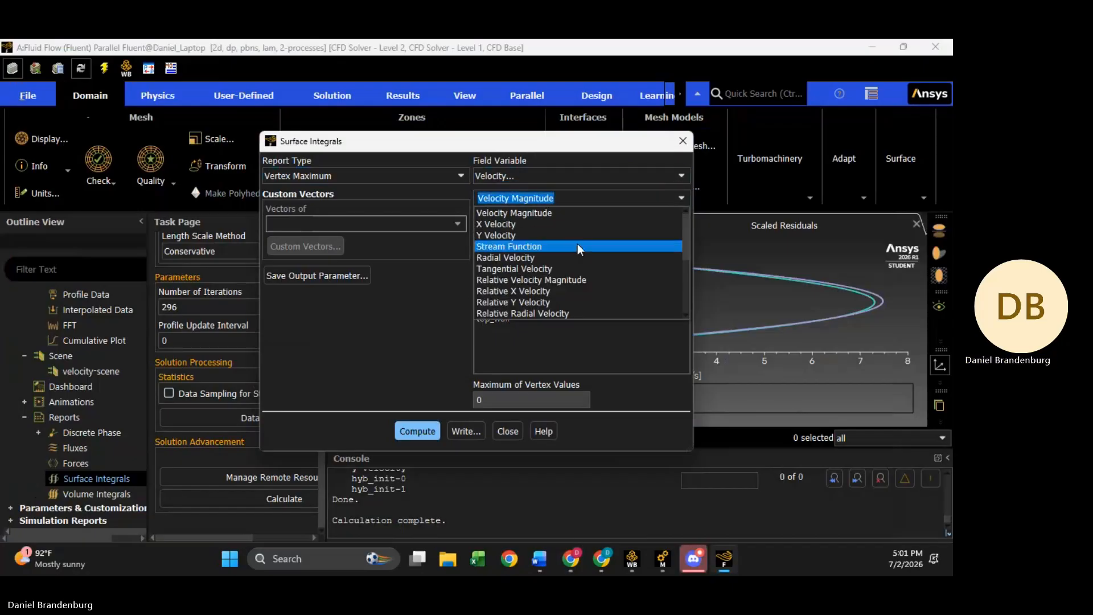
click(549, 225)
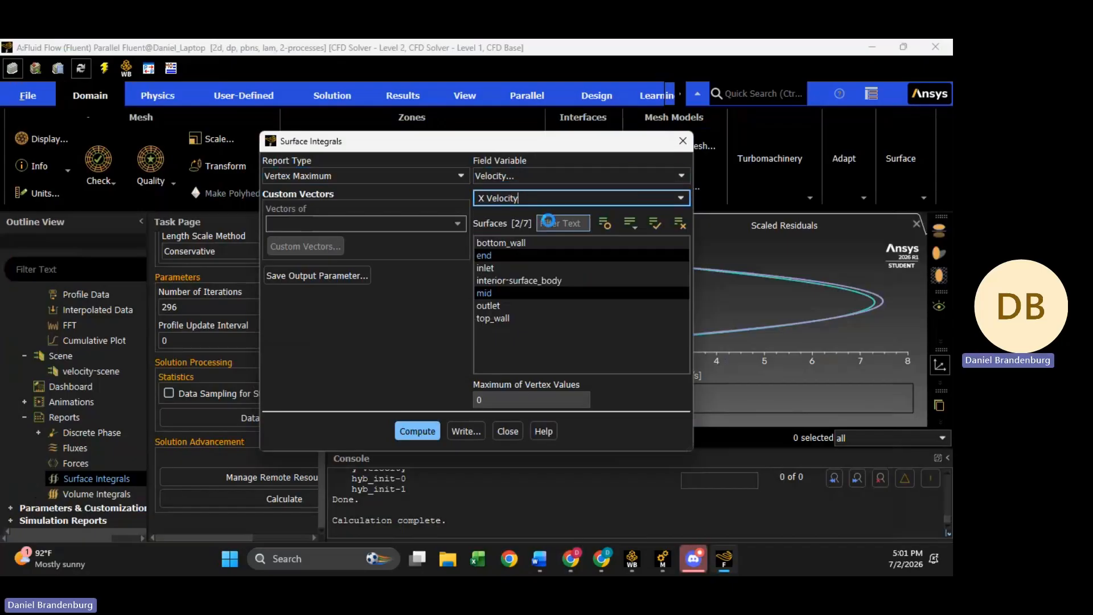
click(421, 431)
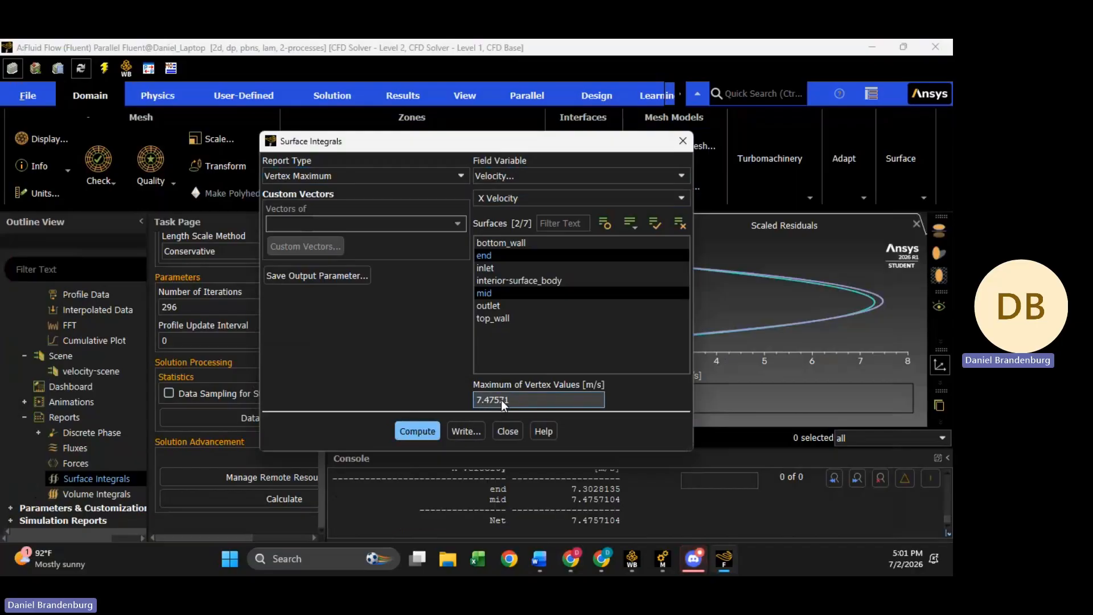
Examine the peak of the mid curve in the X Velocity plot for its velocity and height, and close the surface integrals report
drag(541, 143, 173, 174)
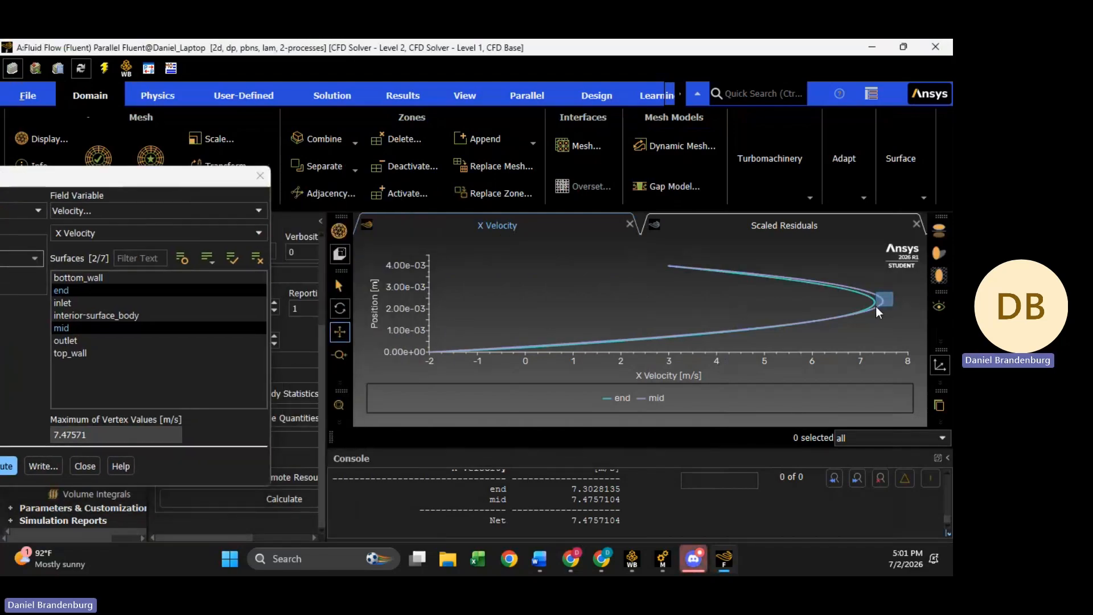
scroll(876, 307, down, 2)
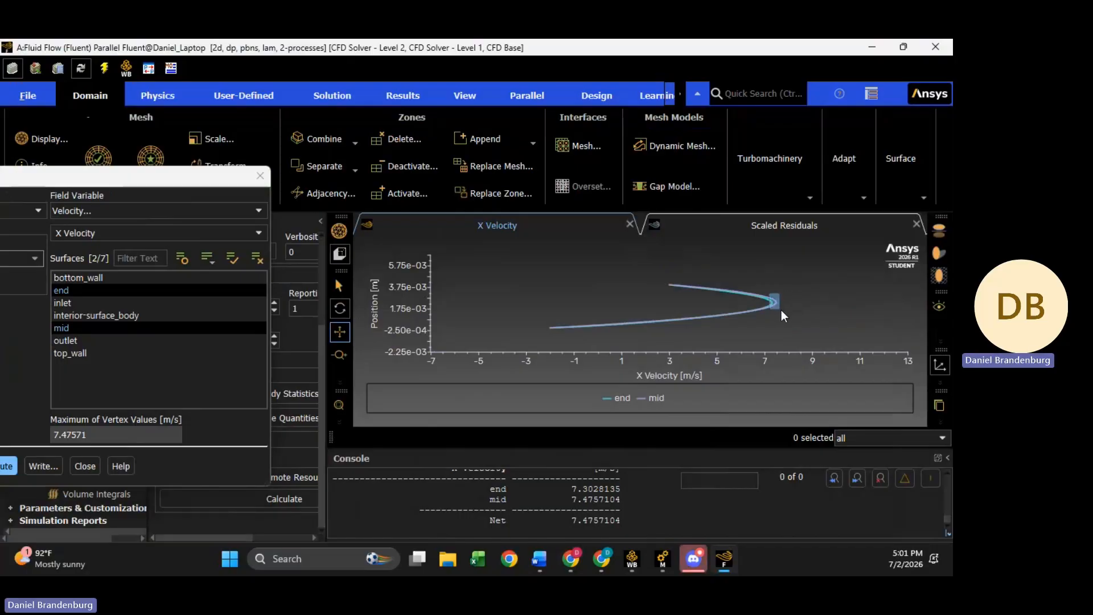
middle_drag(783, 314, 782, 314)
middle_drag(654, 324, 657, 328)
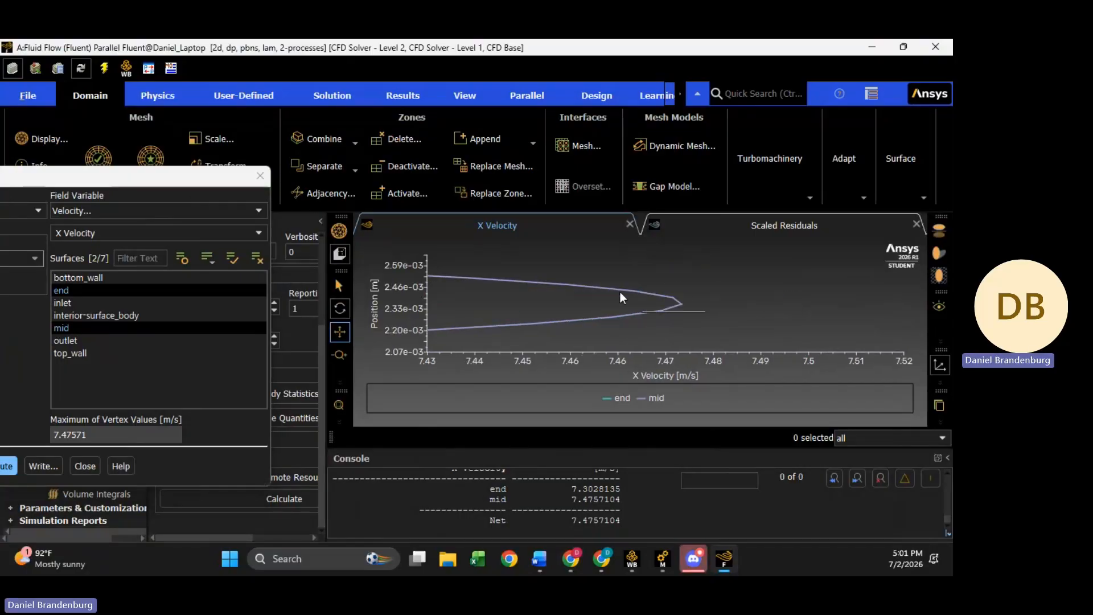
middle_drag(642, 259, 727, 331)
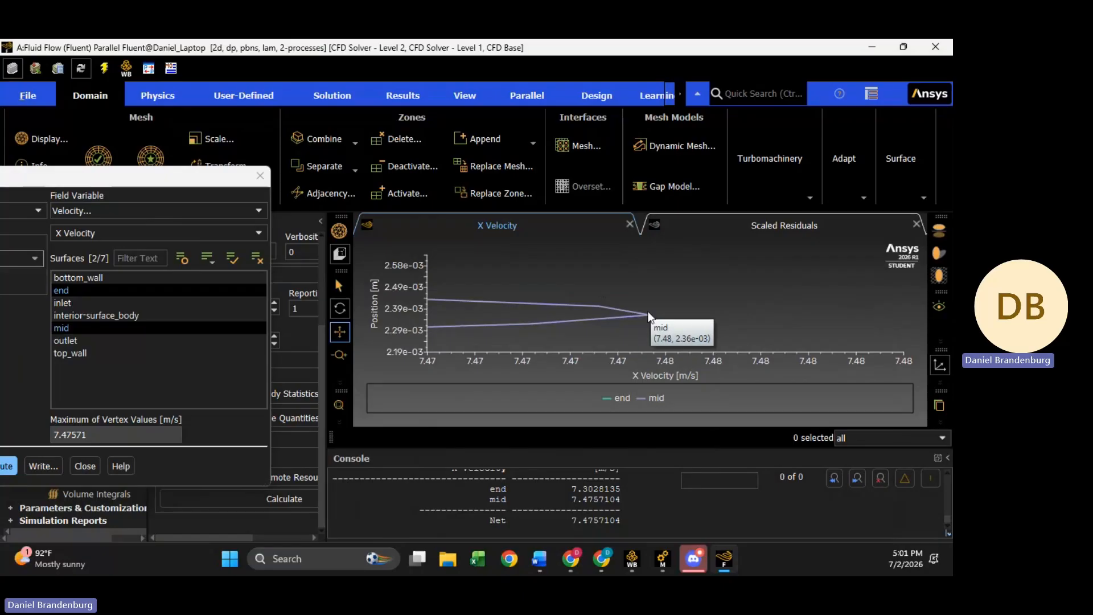
mouse_move(650, 316)
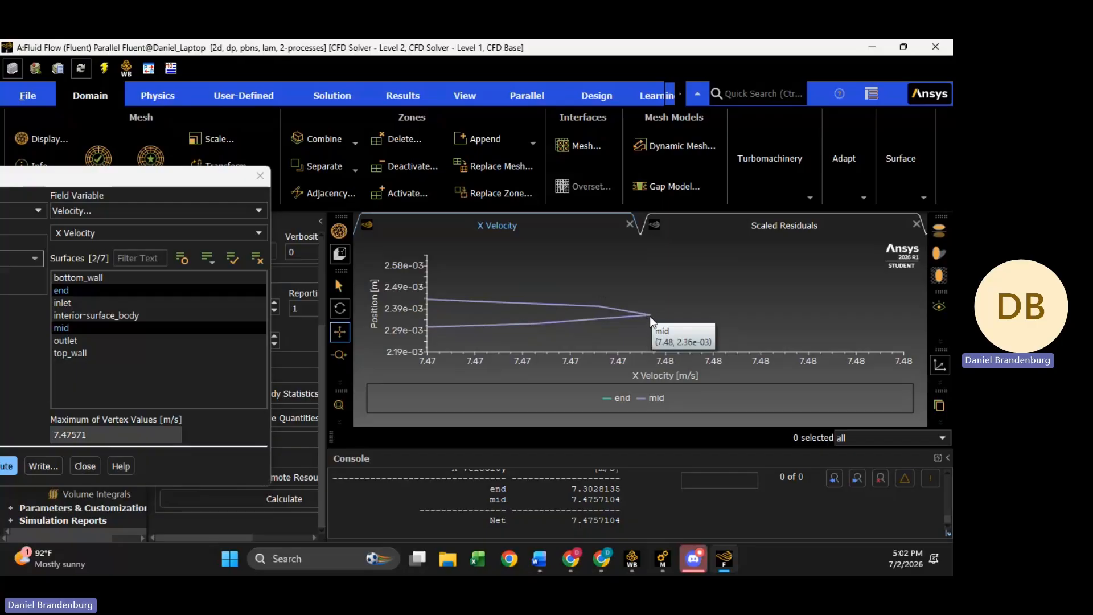
drag(155, 178, 486, 182)
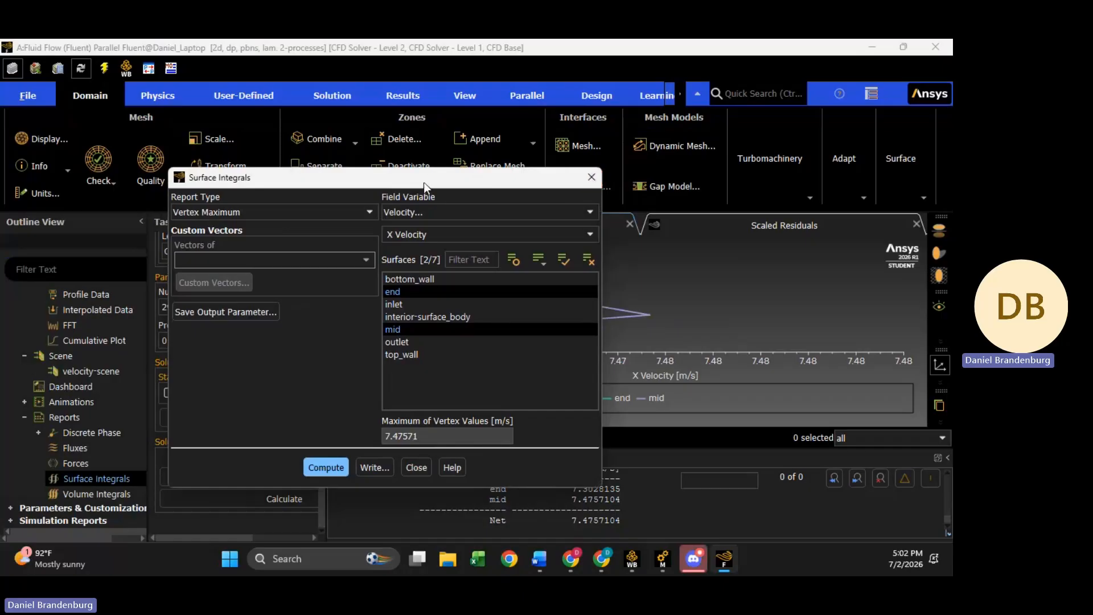
drag(423, 182, 501, 175)
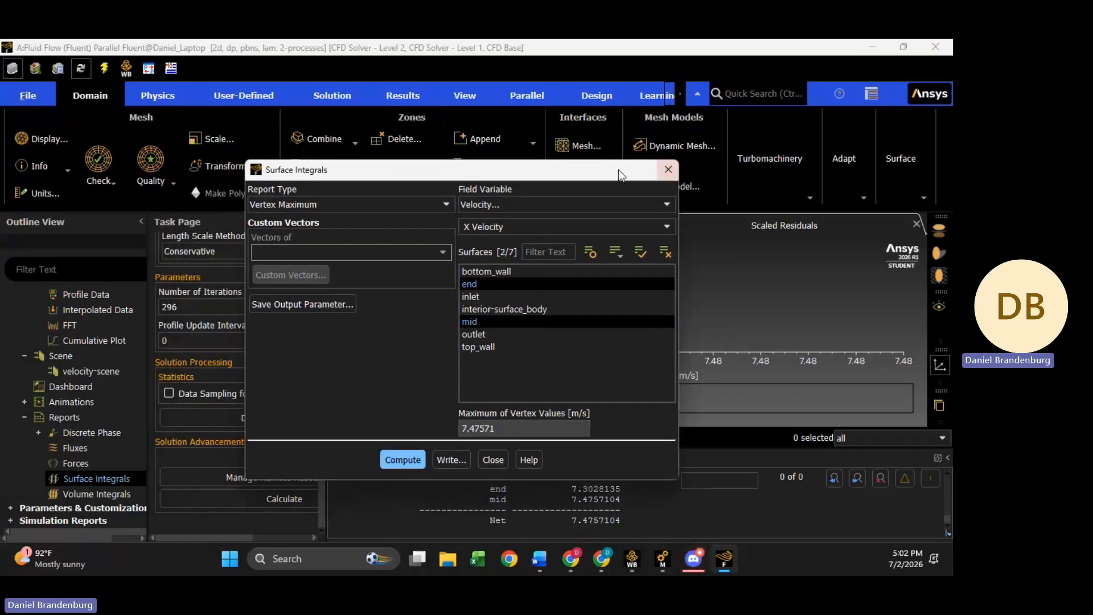
click(669, 170)
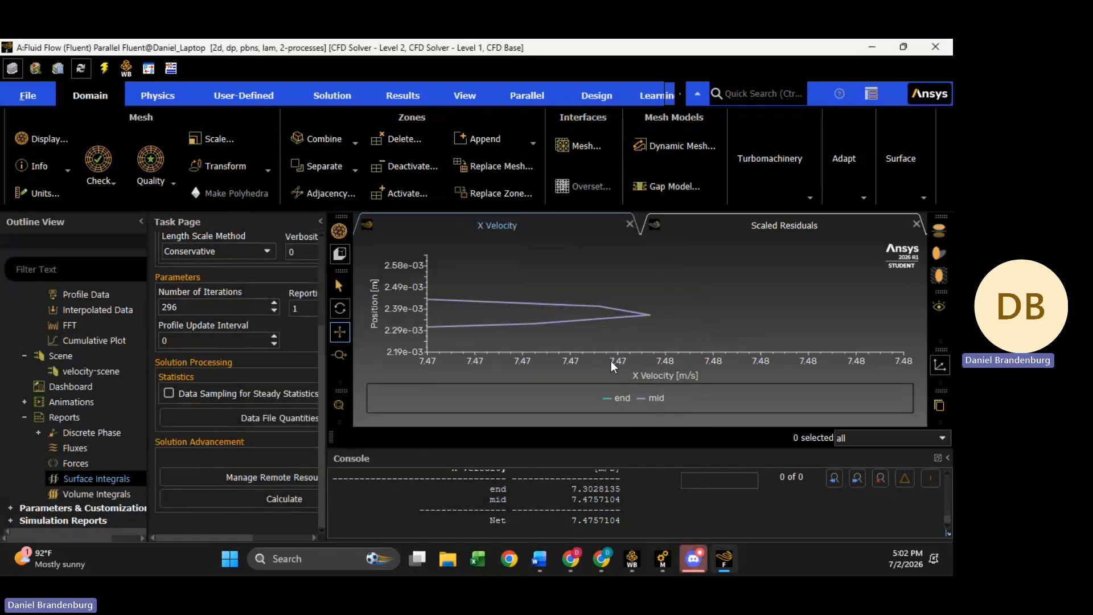
Compute the area-weighted average of Static Pressure on the end and mid surfaces, and close the surface integrals report
double_click(125, 481)
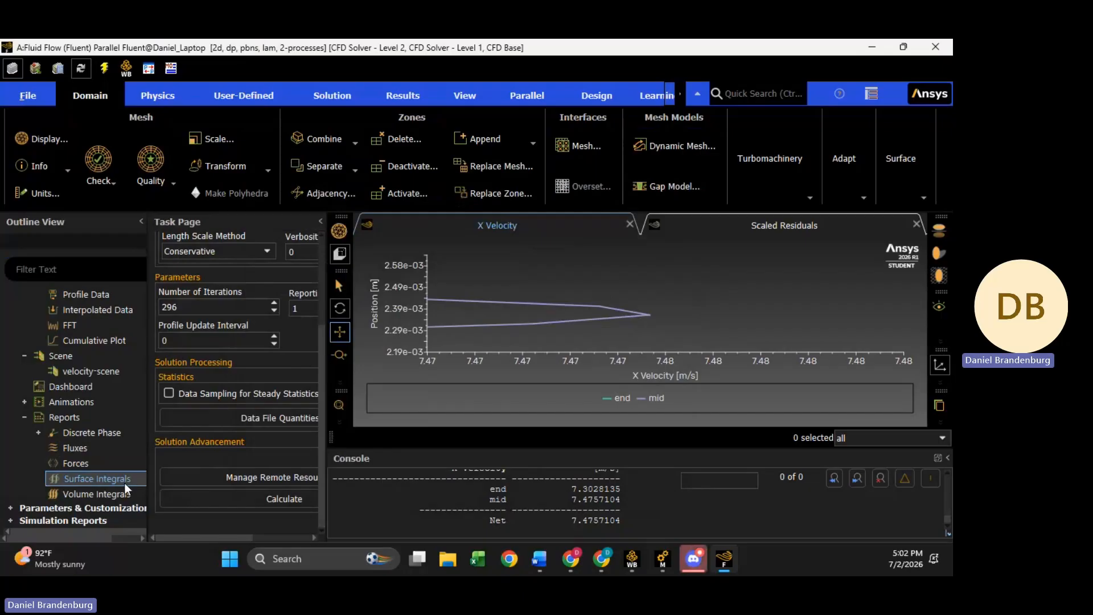
click(443, 205)
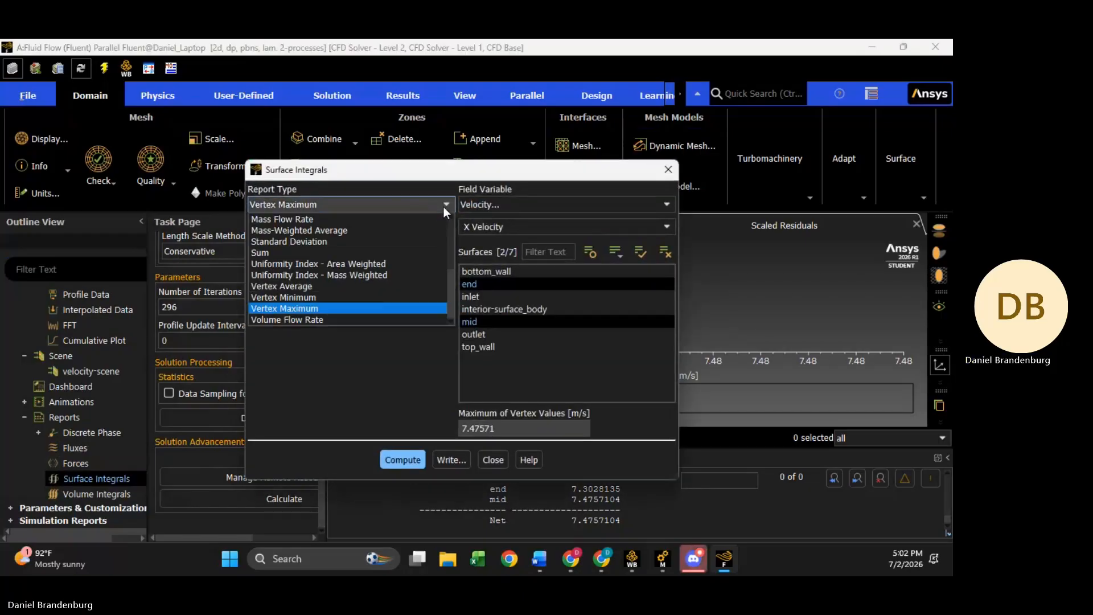
scroll(357, 279, up, 5)
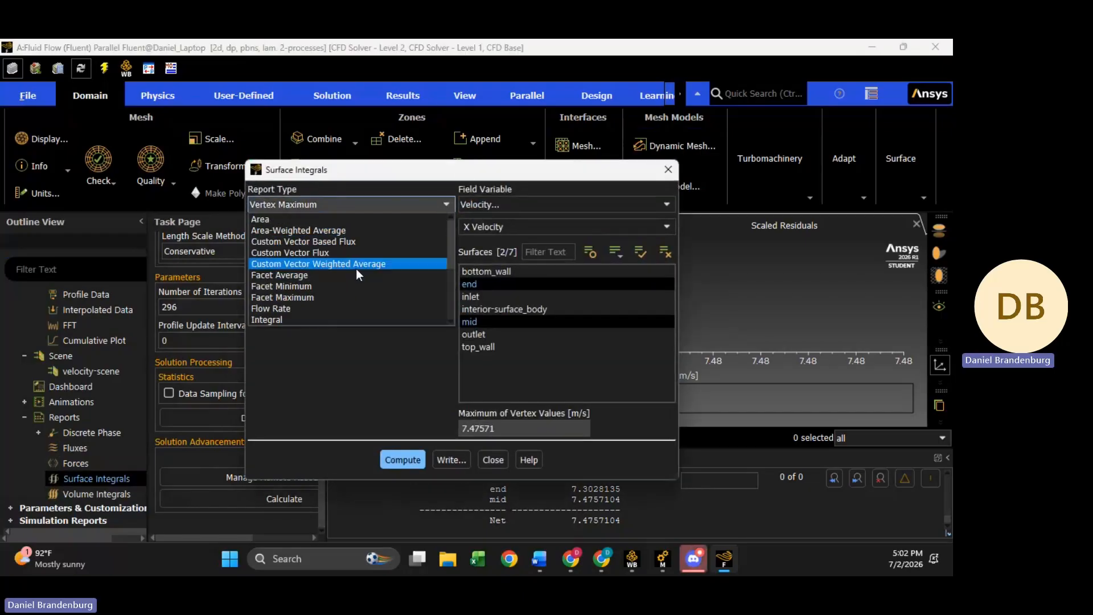
click(342, 229)
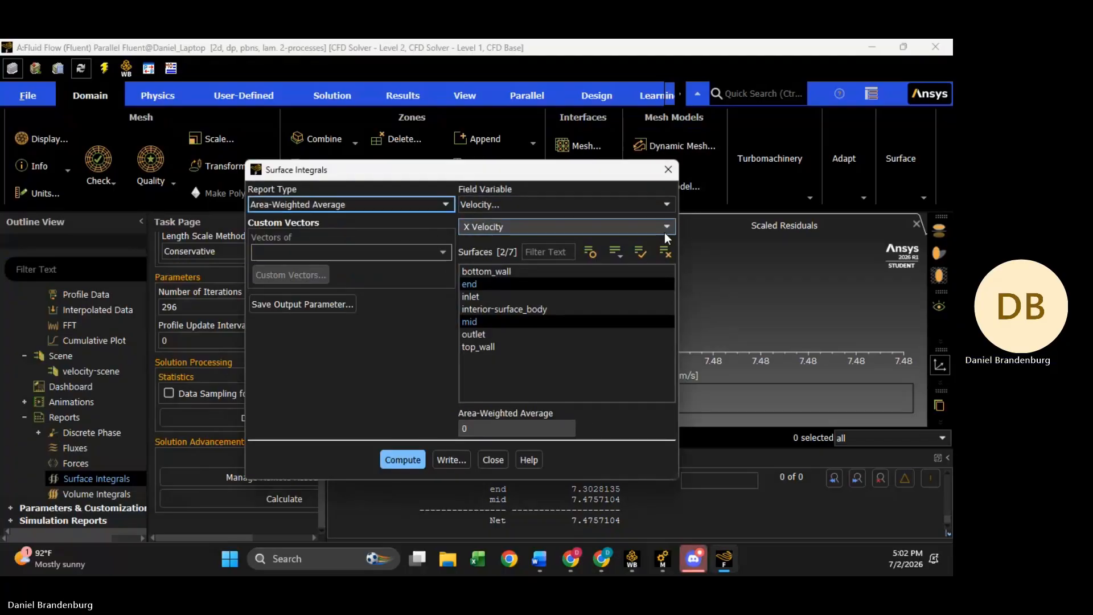
click(655, 205)
click(524, 215)
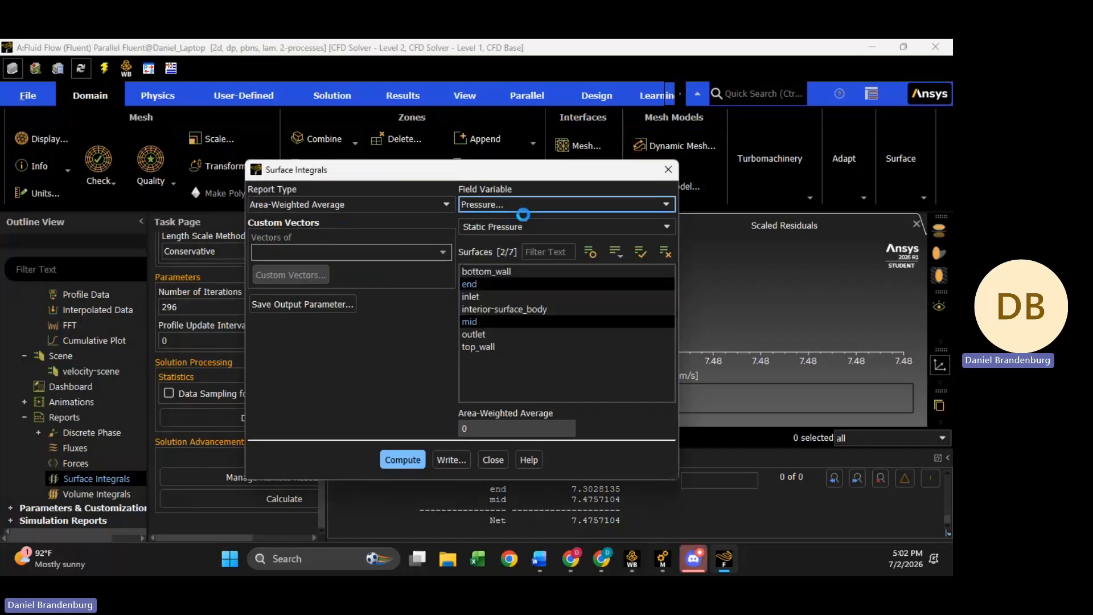
click(405, 463)
drag(649, 174, 436, 132)
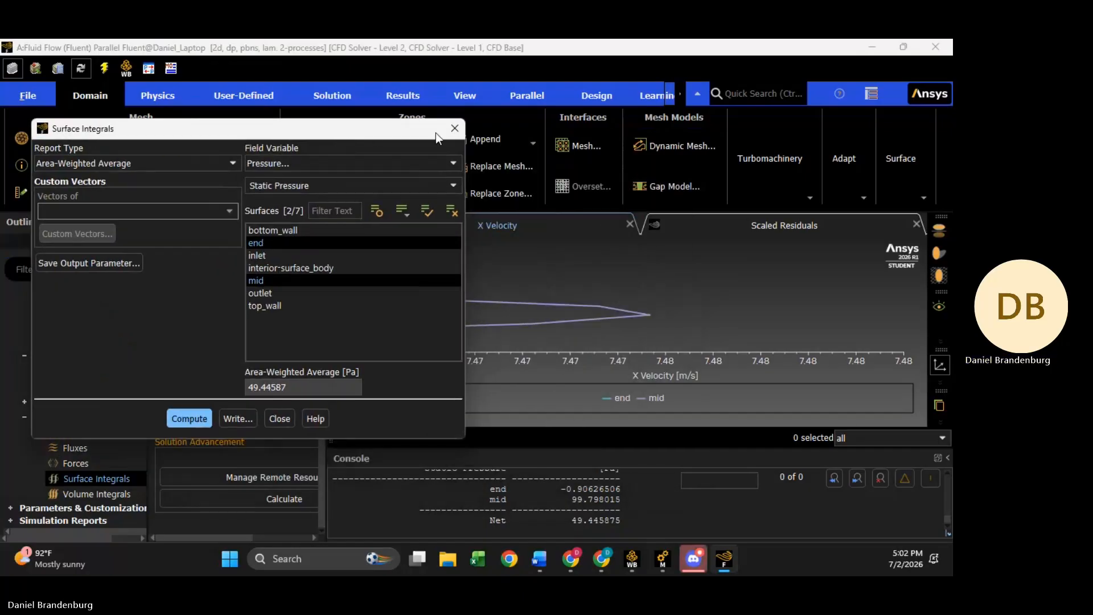
click(454, 128)
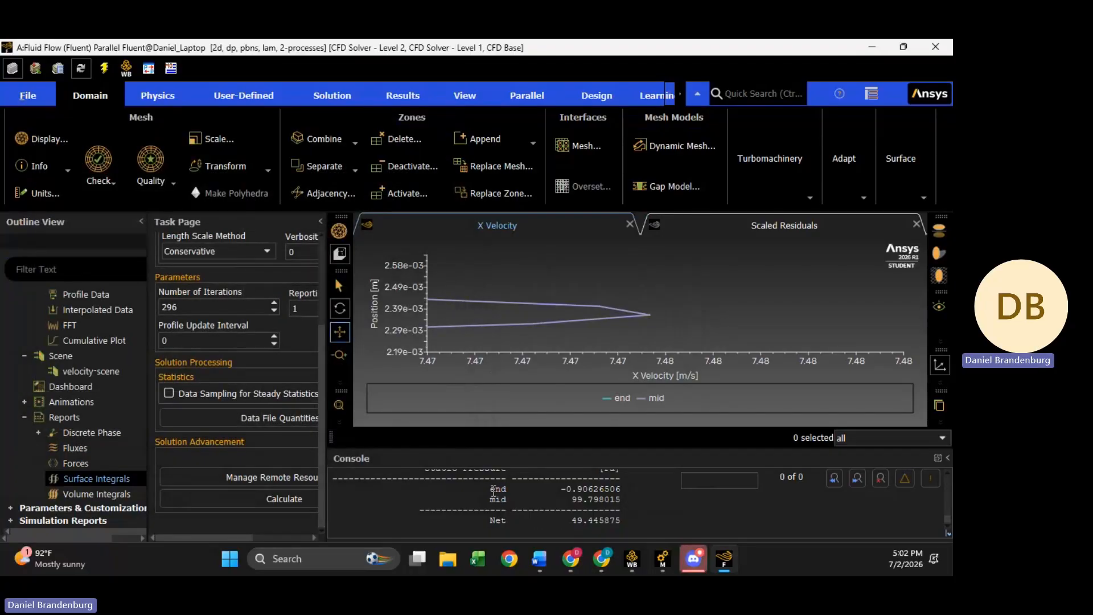
Highlight the end and mid static pressure lines in the console output
drag(486, 489, 555, 489)
drag(486, 500, 618, 501)
drag(482, 488, 624, 495)
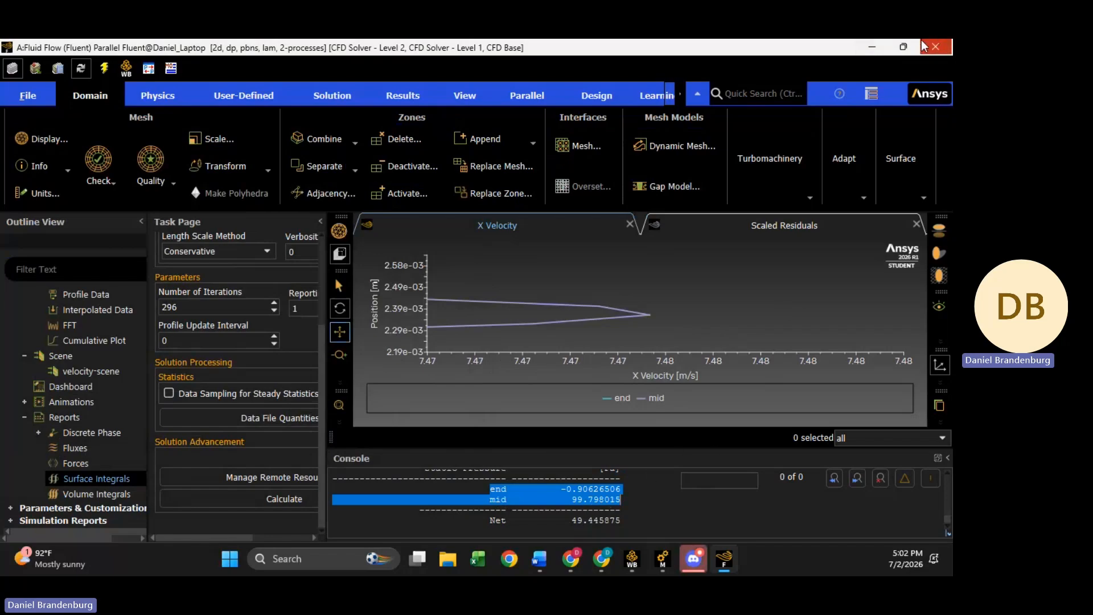
Switch to the Project 2 assignment page in Chrome and highlight required items a and b
click(872, 47)
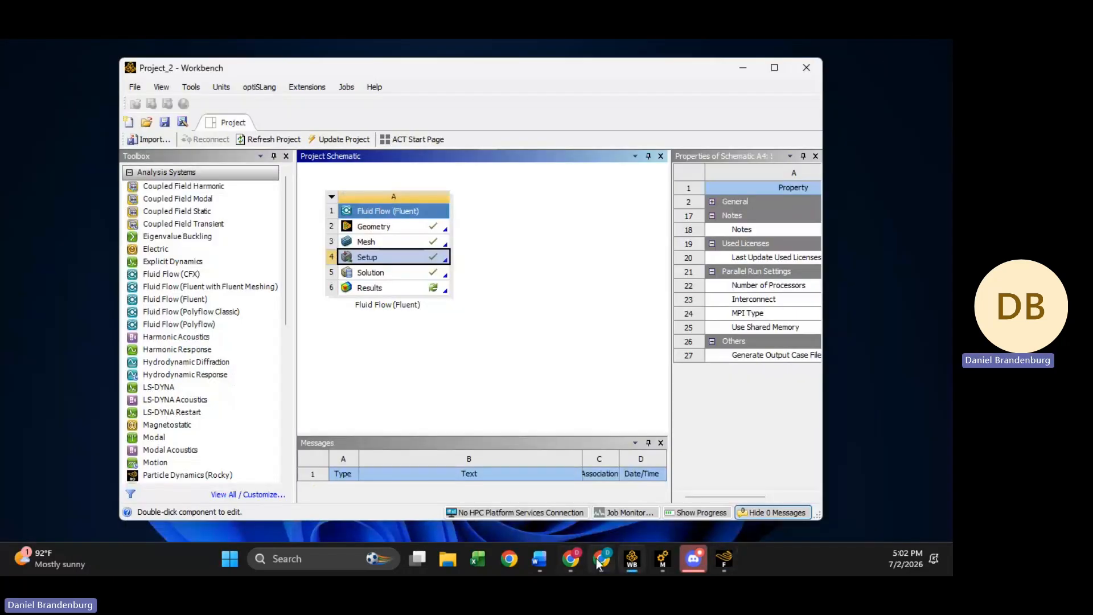
mouse_move(571, 559)
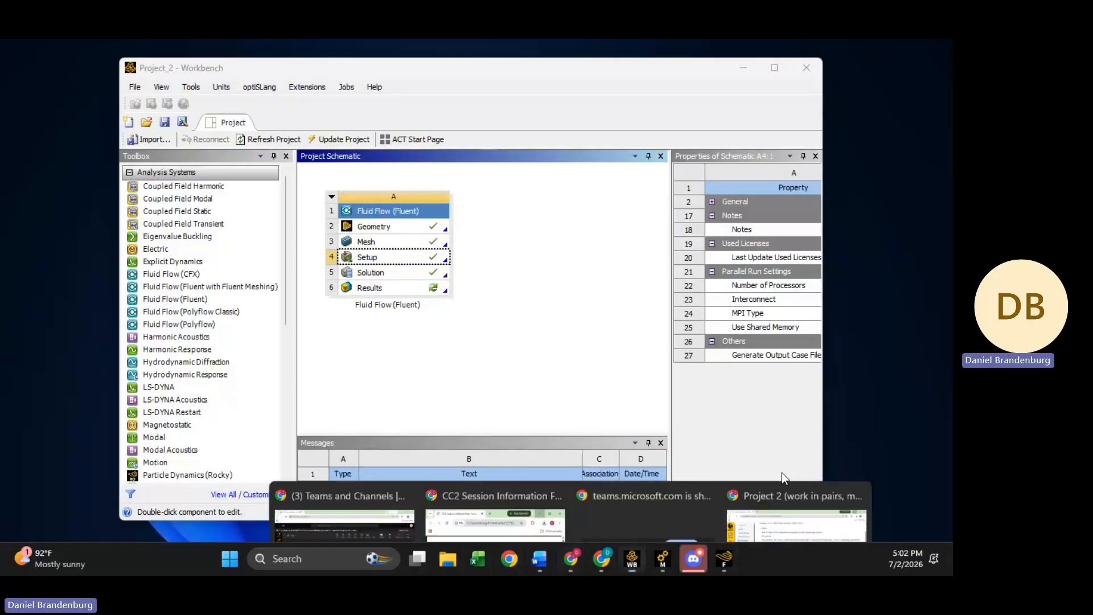
click(782, 472)
drag(245, 338, 413, 365)
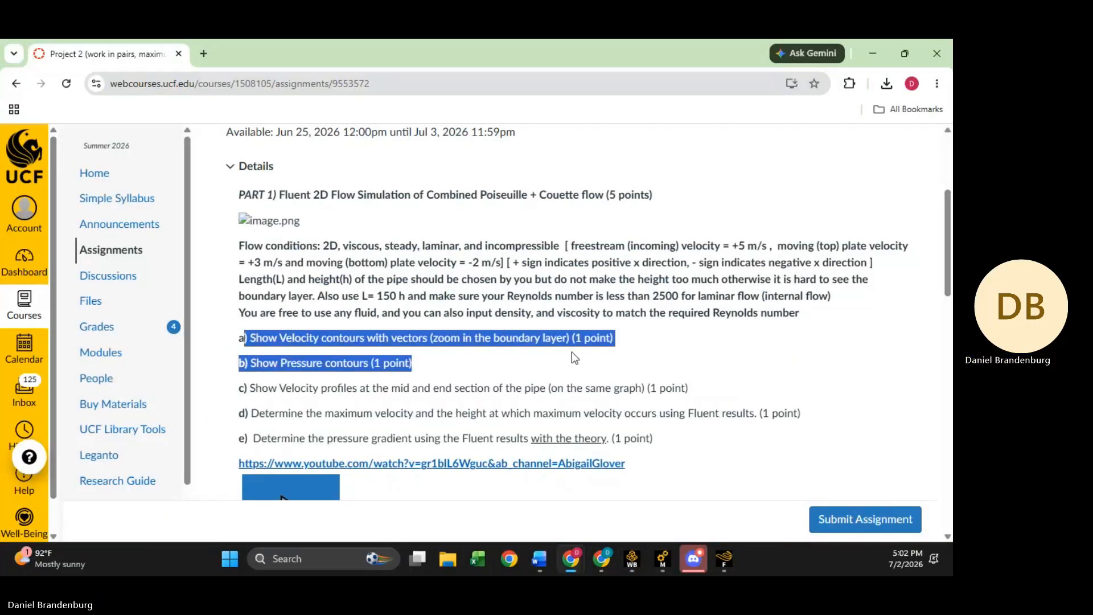
Highlight required items b, c and d on the assignment page, and clear the selection
drag(251, 363, 353, 363)
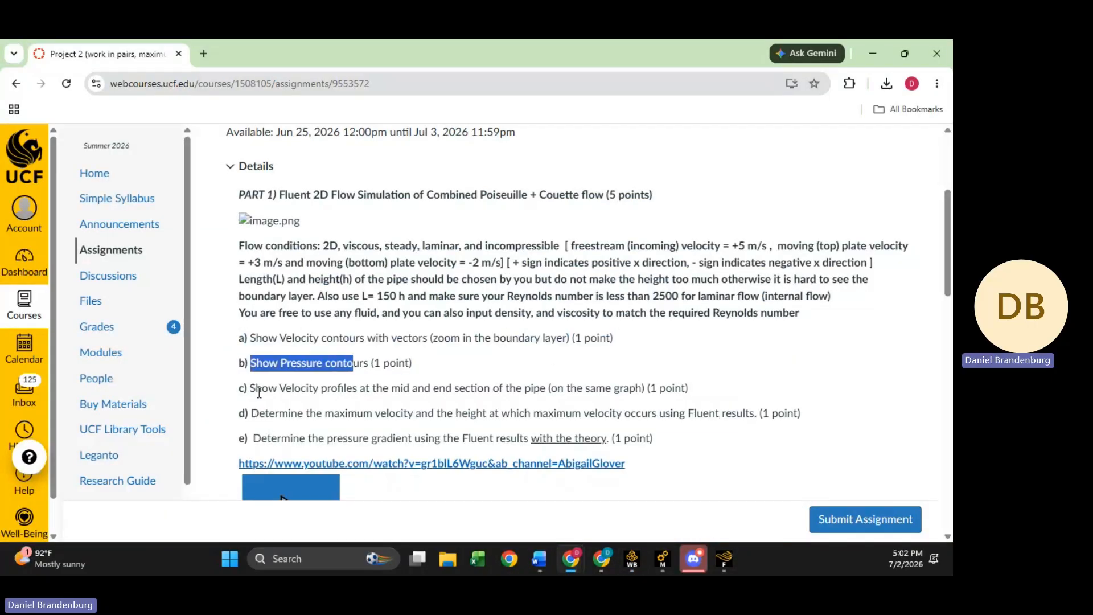
drag(262, 388, 581, 413)
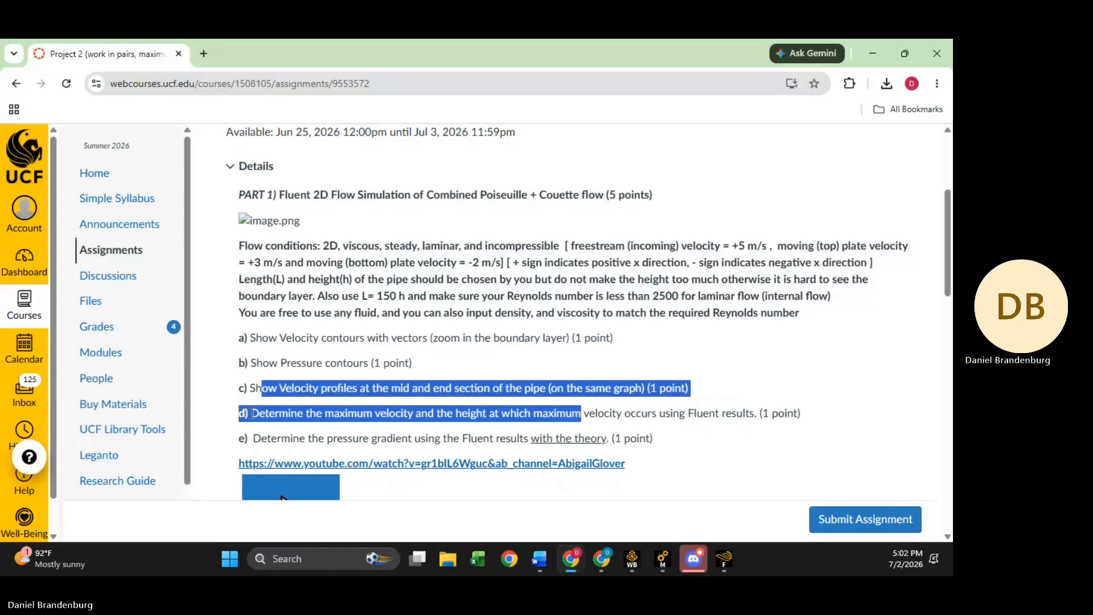
click(627, 405)
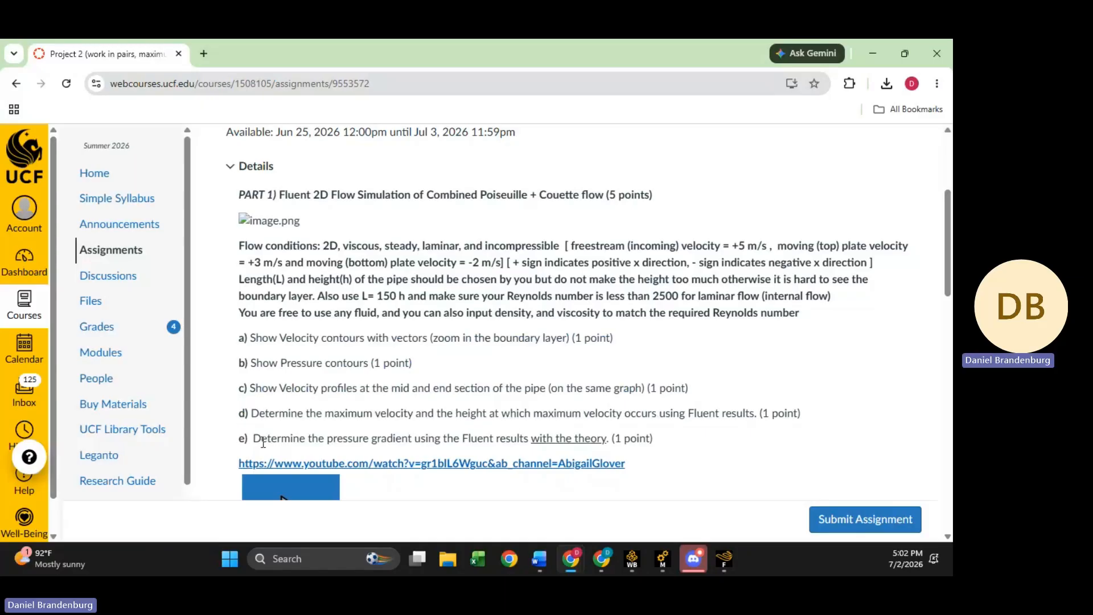
Switch to EAS-3101_Project_2.docx in Word and review part e's pressure gradient derivation, from the simplified Navier-Stokes equation to the H, μ and Uavg inputs
click(539, 559)
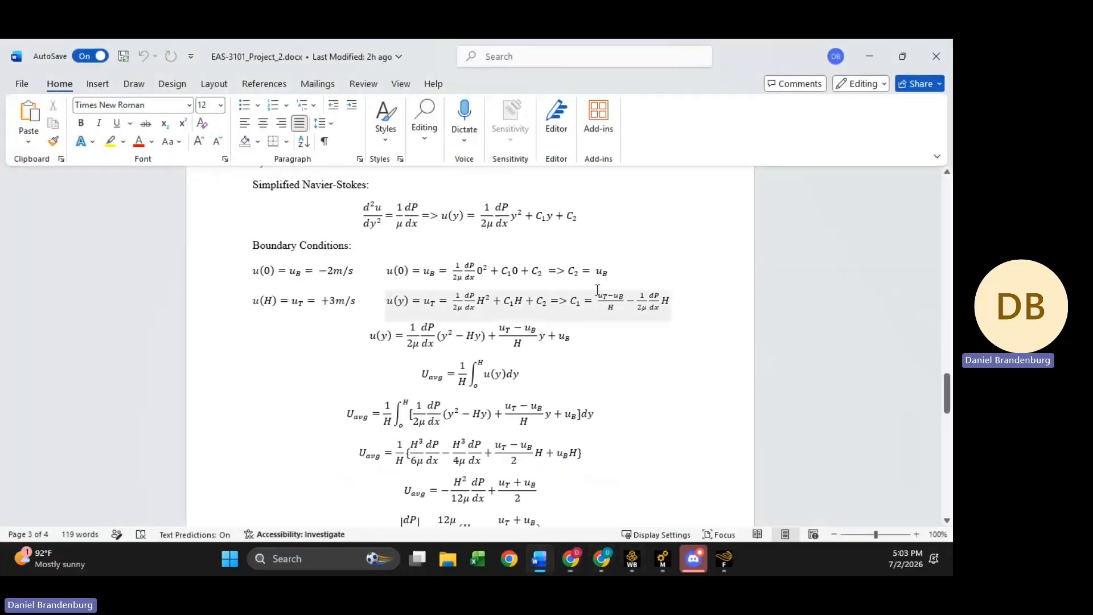
scroll(590, 321, up, 5)
scroll(516, 240, down, 3)
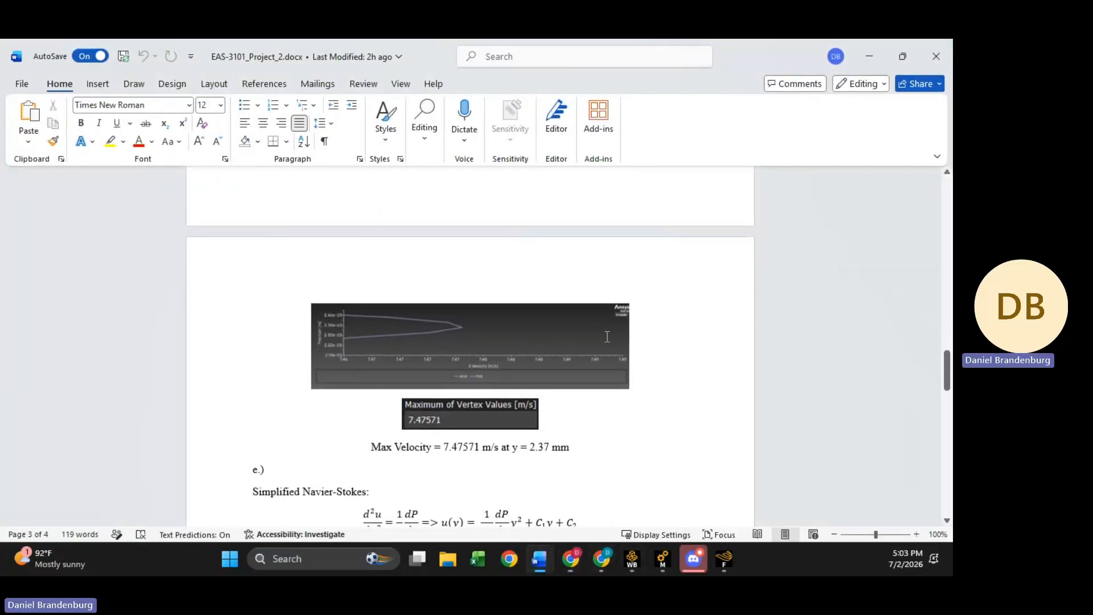
scroll(360, 315, down, 1)
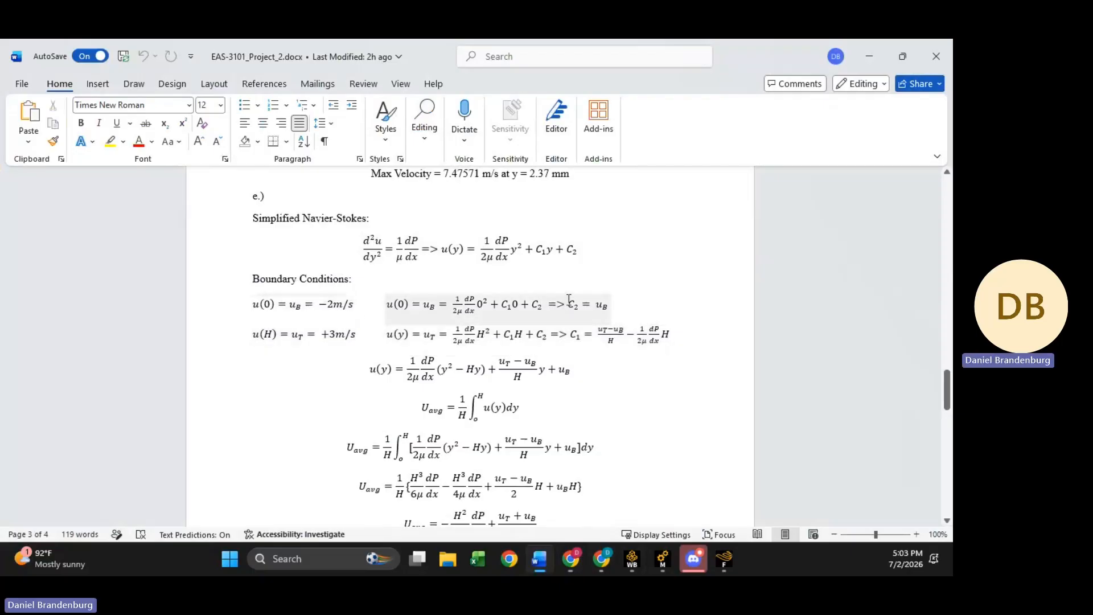
scroll(569, 299, down, 4)
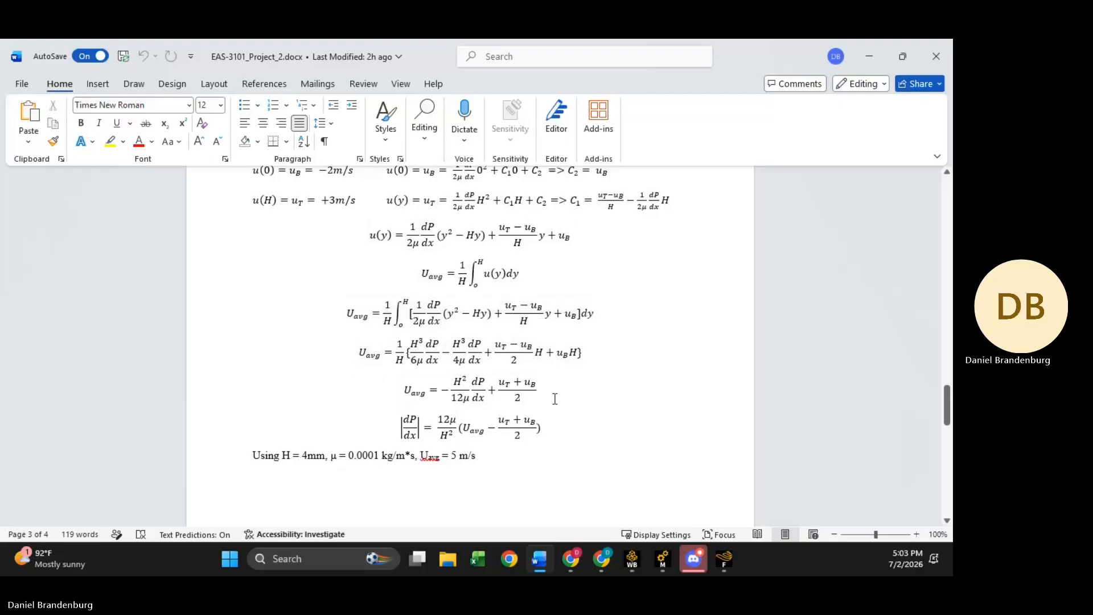
scroll(412, 426, down, 1)
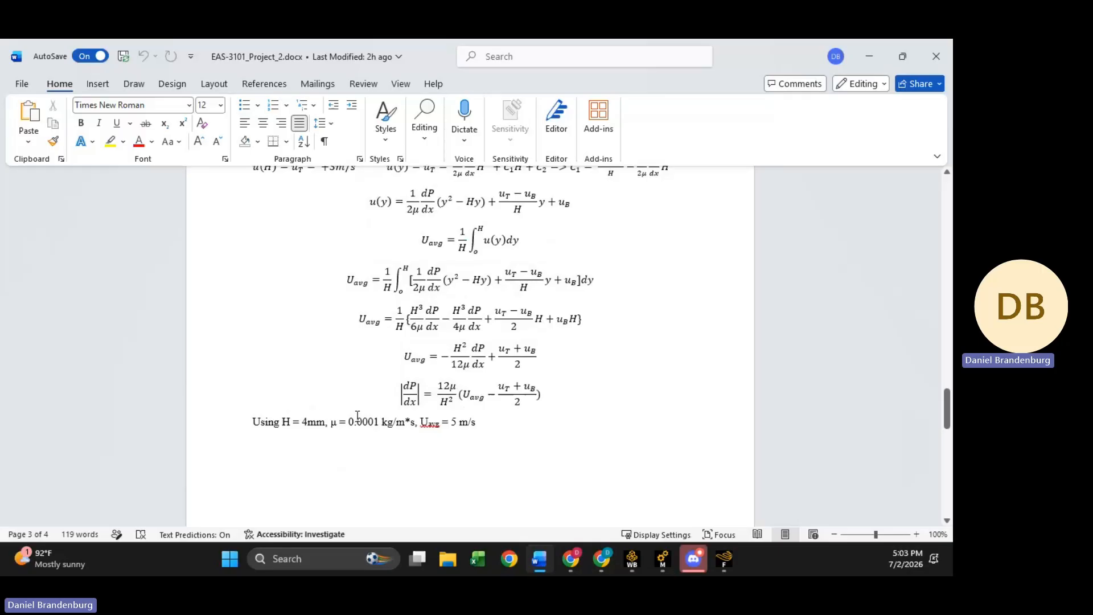
drag(350, 426, 397, 424)
click(420, 423)
Review the theory and Ansys pressure gradient calculations and the percent error, checking the mid and end static pressures against the Fluent console
scroll(486, 406, down, 10)
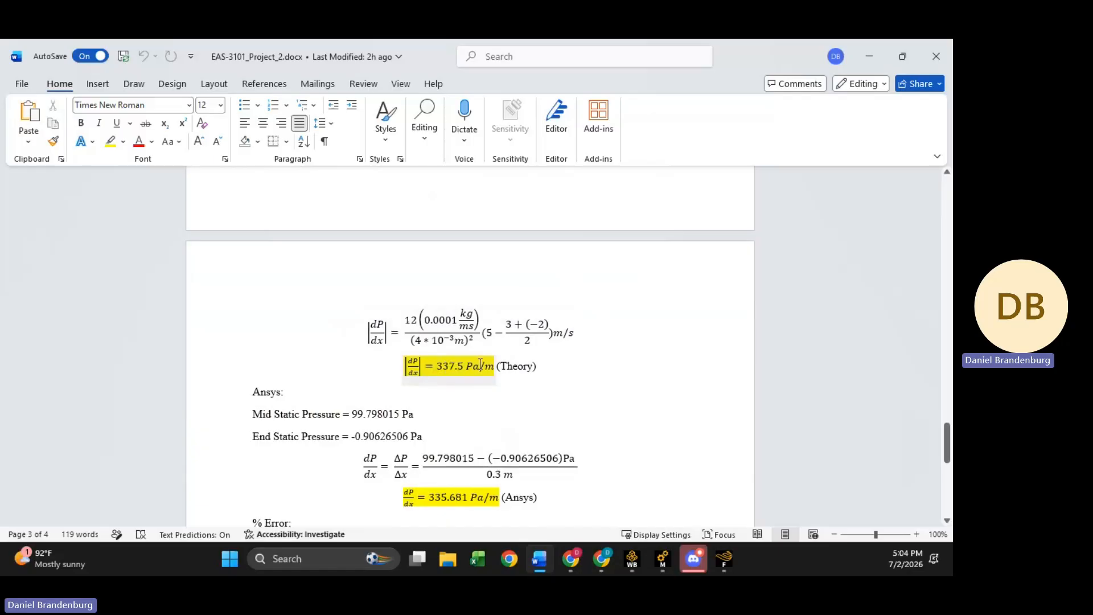
scroll(499, 373, down, 2)
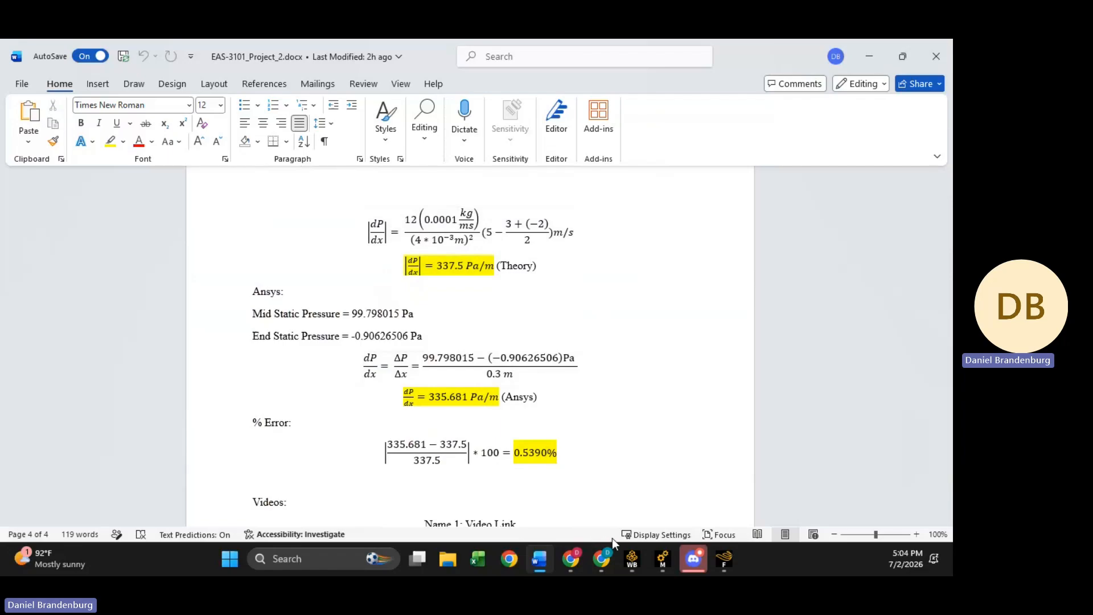
click(724, 559)
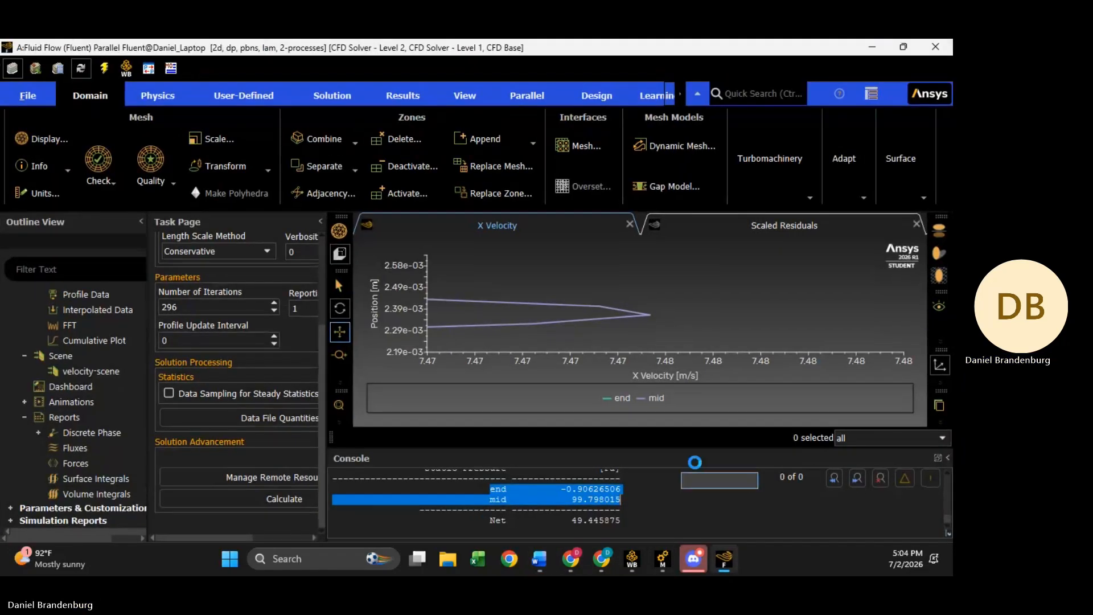
click(873, 48)
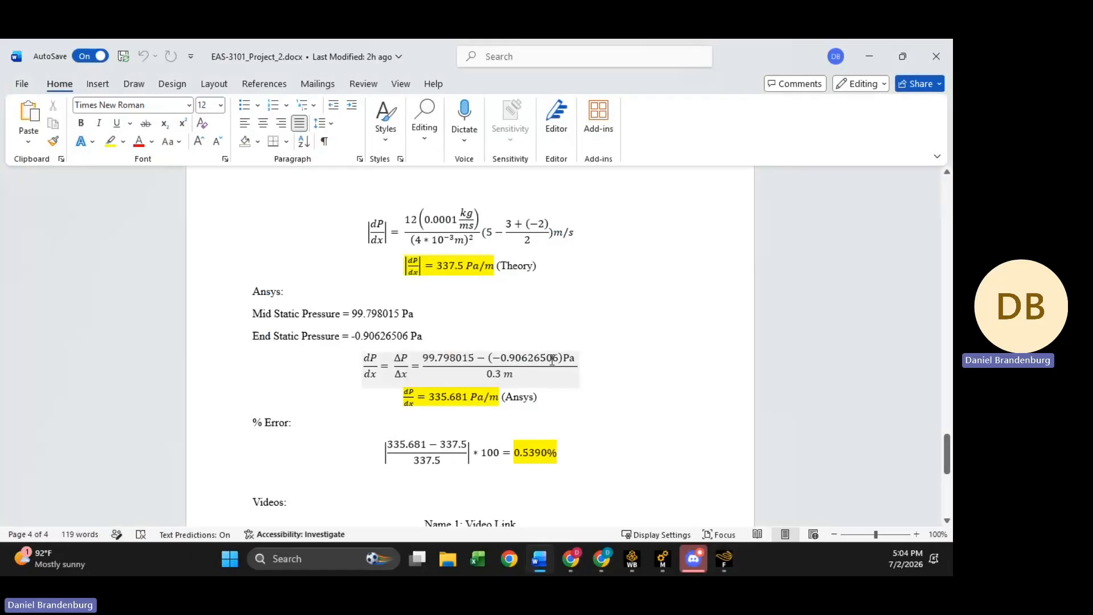
scroll(553, 360, down, 1)
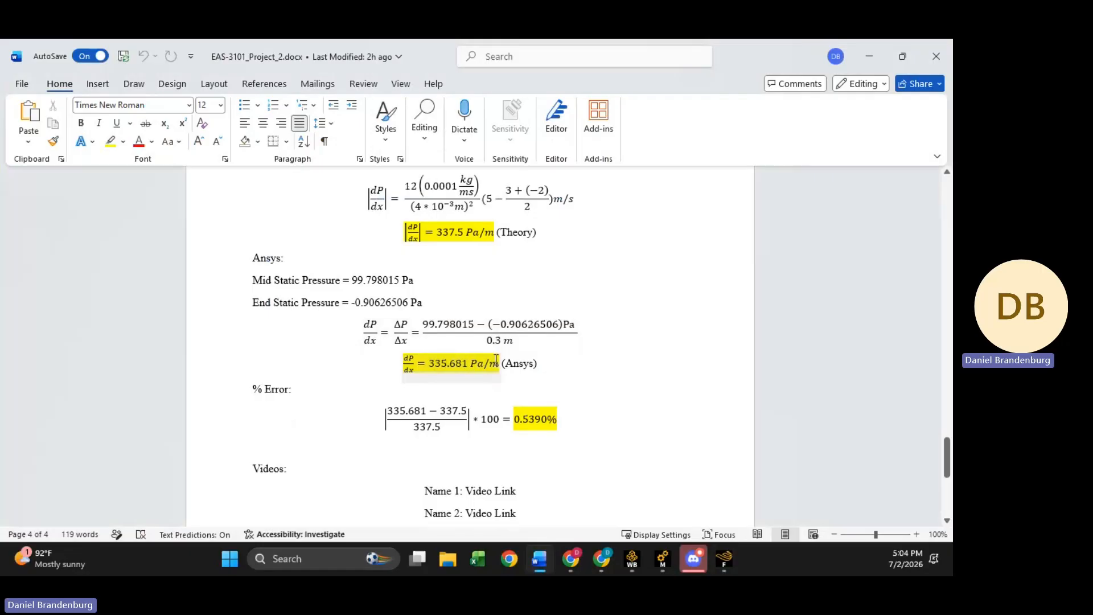
scroll(496, 360, down, 2)
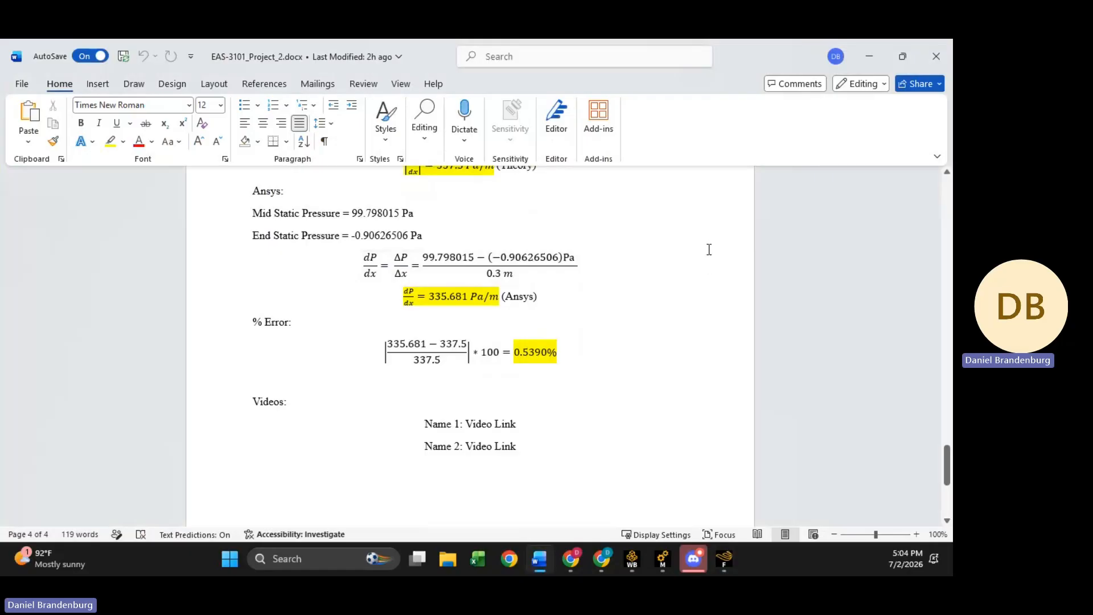
Minimize the report to return to the assignment page in Chrome, and highlight the required items a through e
click(872, 55)
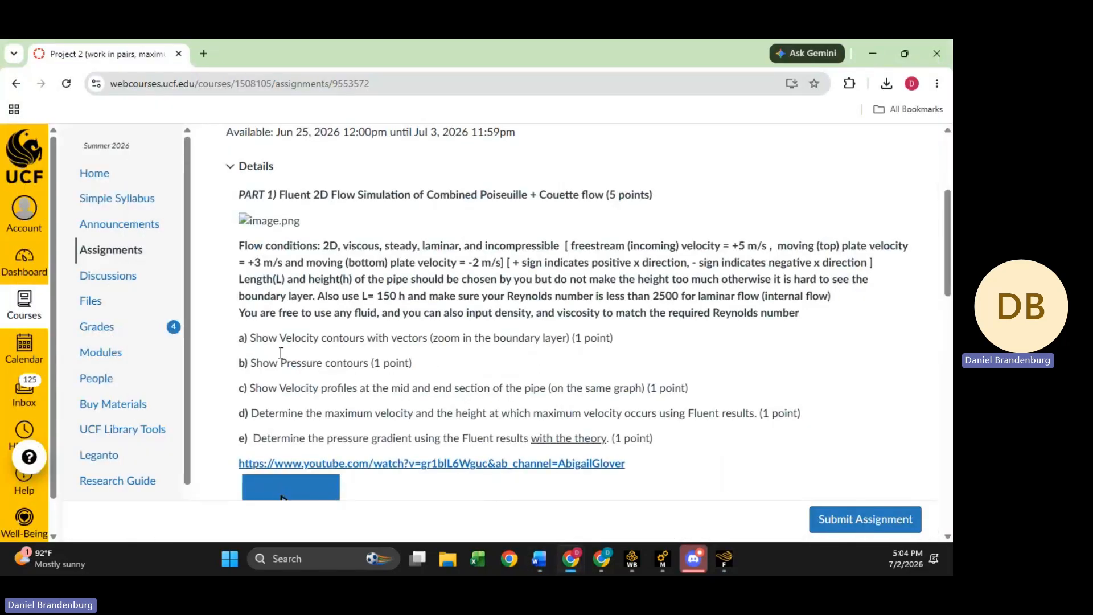
drag(267, 340, 439, 339)
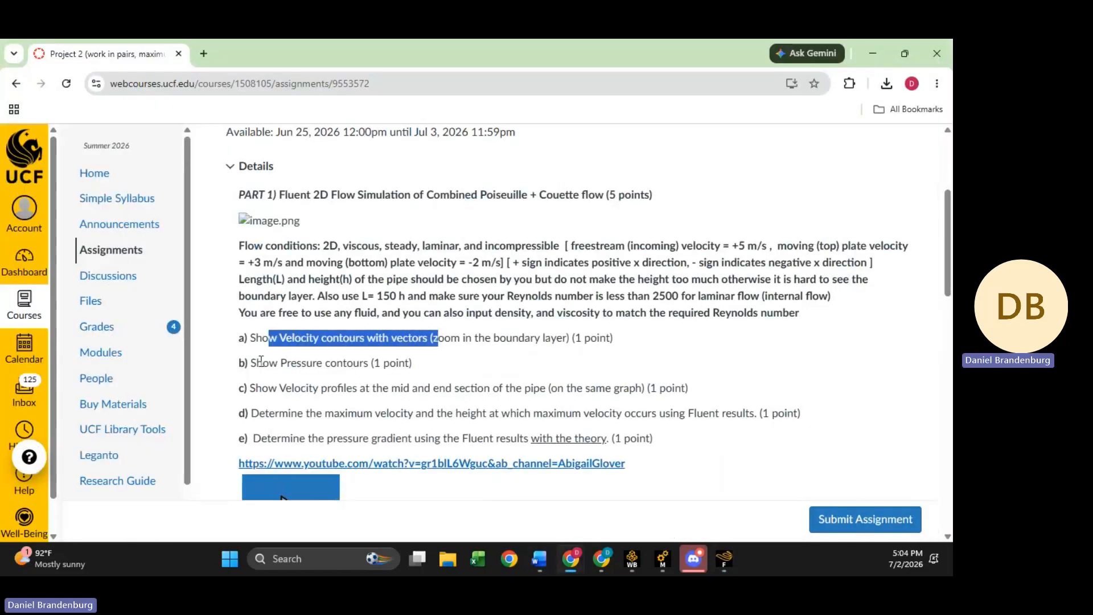
drag(263, 362, 425, 388)
drag(257, 438, 530, 439)
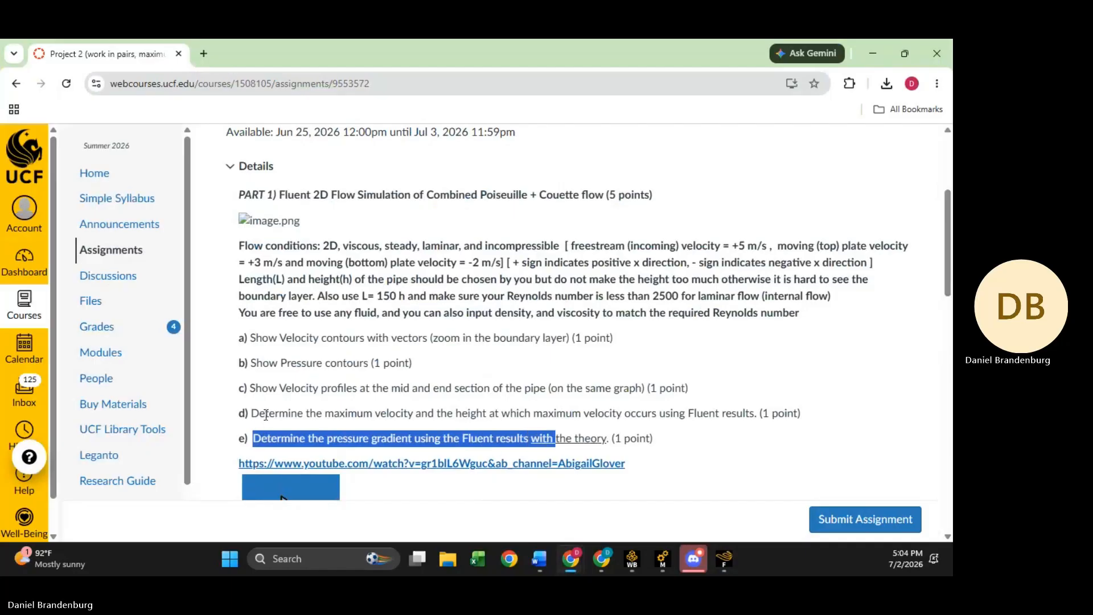
drag(265, 414, 476, 414)
drag(295, 389, 459, 389)
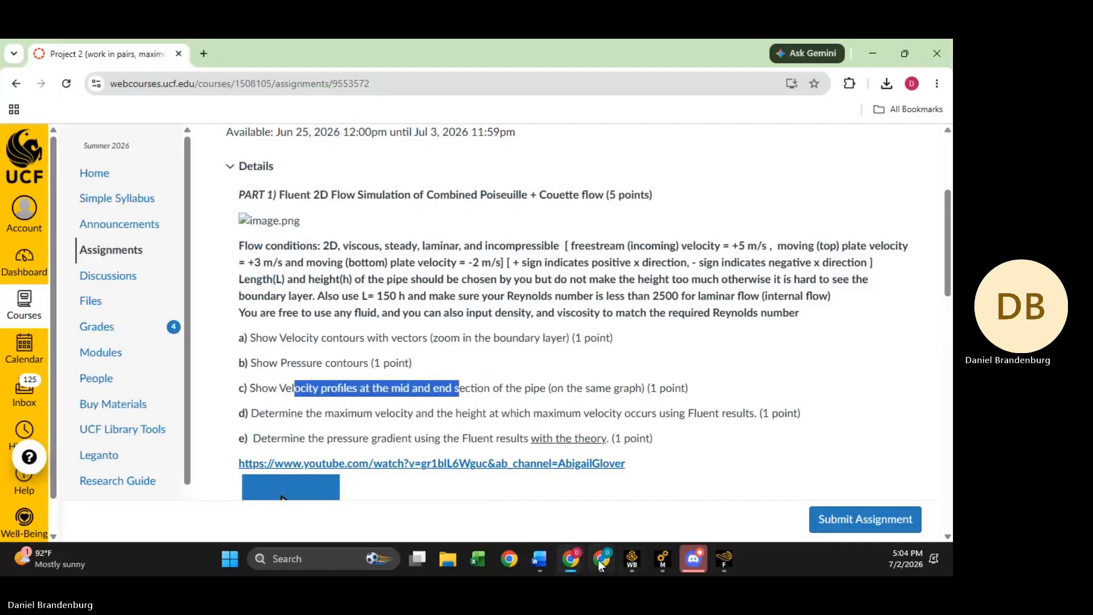
Switch to the Project_2 Workbench window, view the channel geometry in DesignModeler and the mesh in Meshing, and return to DesignModeler
click(633, 560)
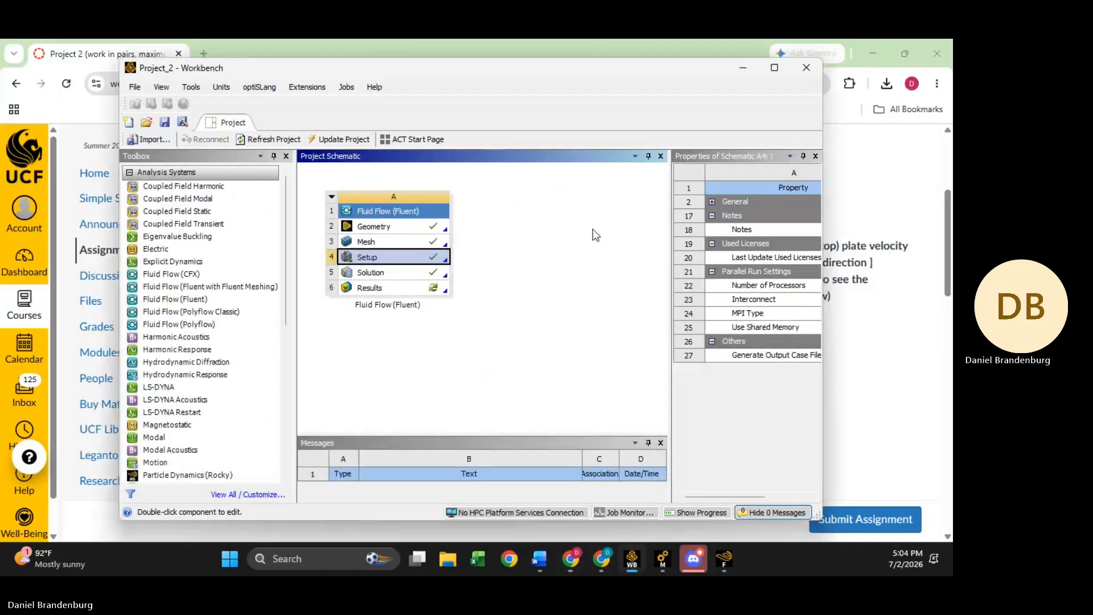
mouse_move(662, 560)
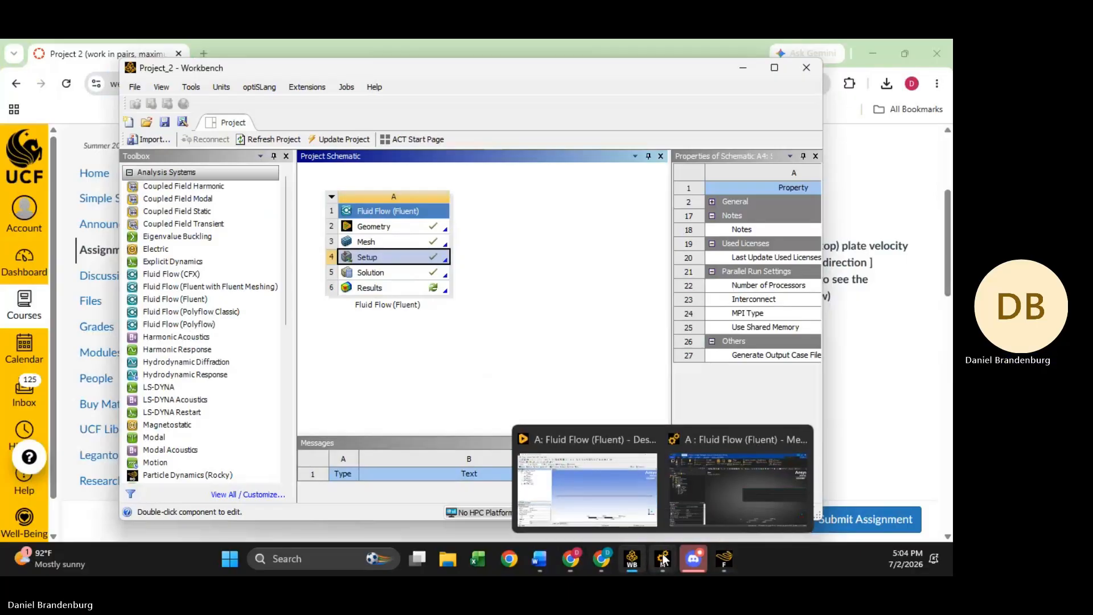
click(621, 500)
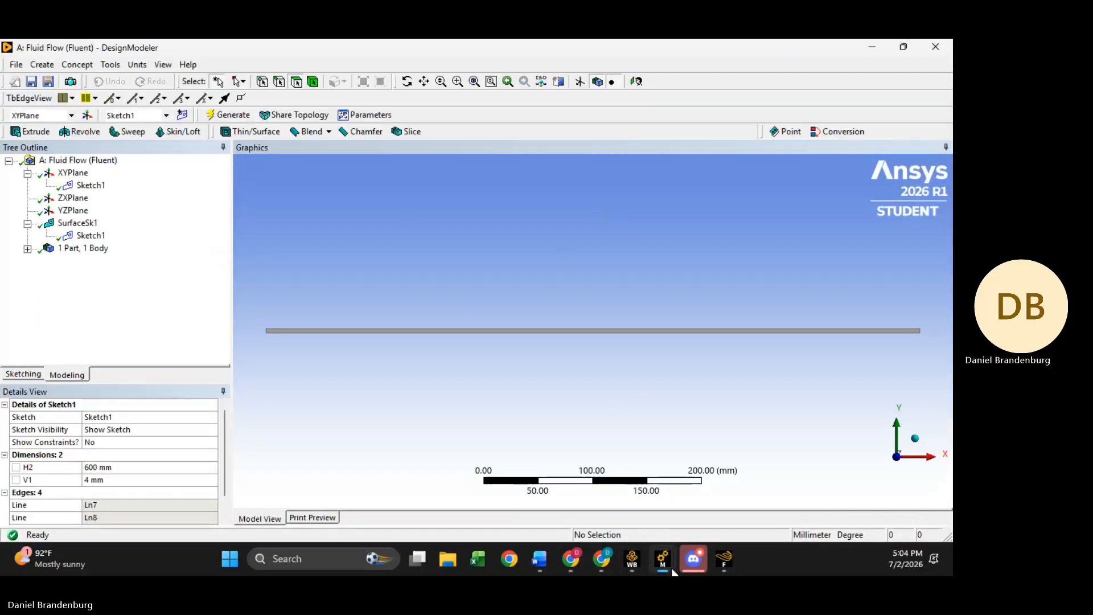
click(730, 498)
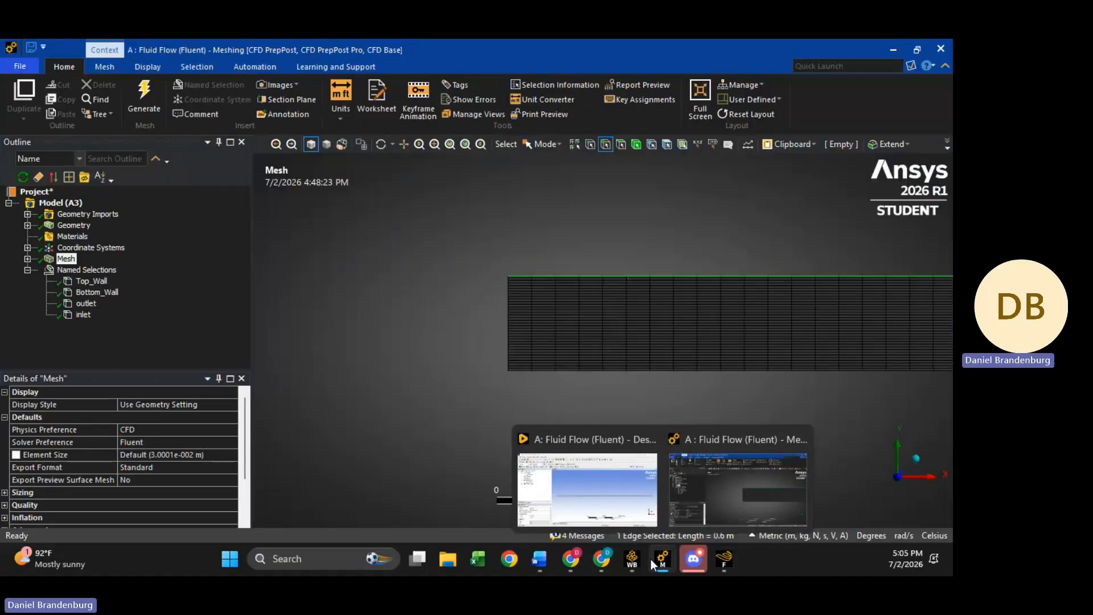
click(609, 512)
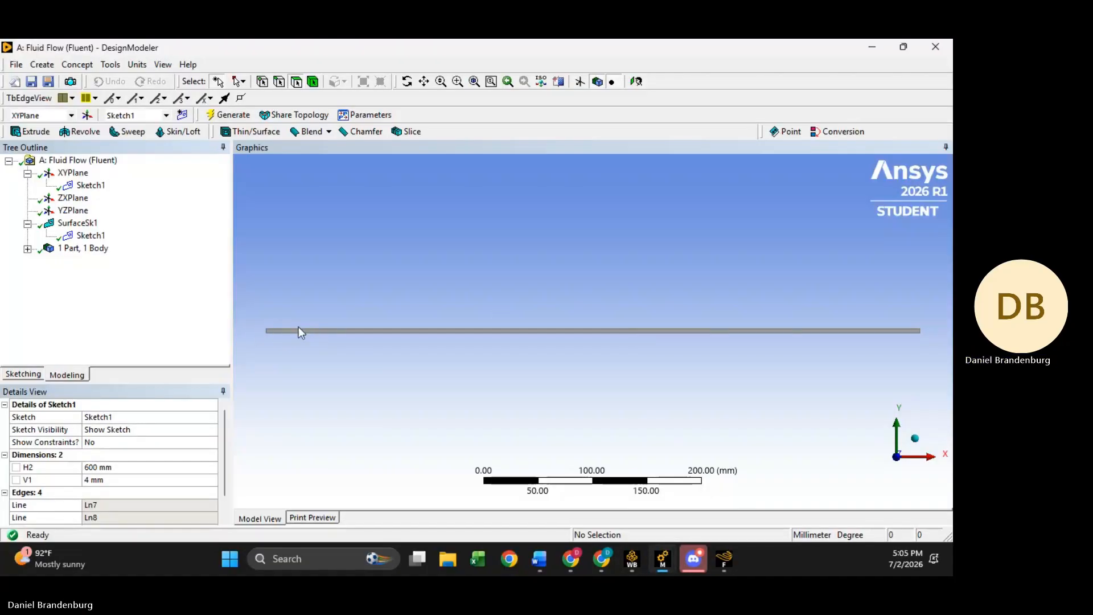